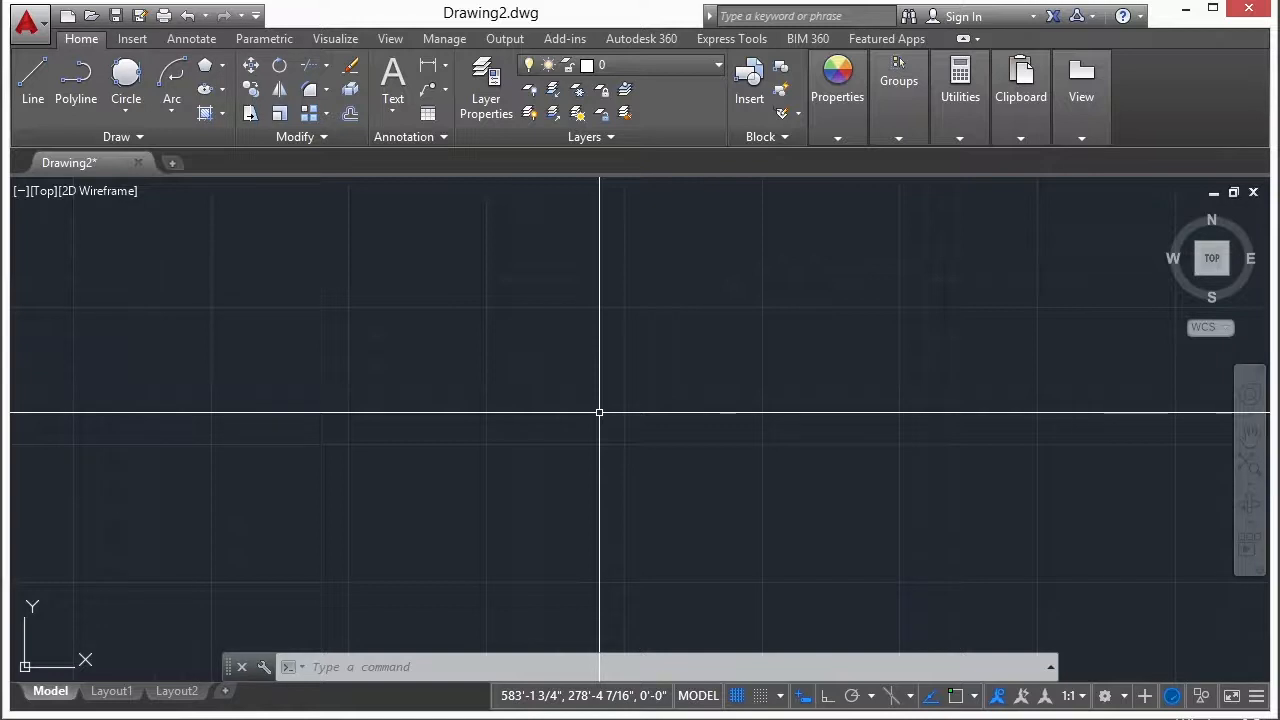
Step: Draw a freehand rectangle with the Rectangle tool by picking two opposite corners in the empty drawing
{"action": "left_click", "coordinate": [222, 68]}
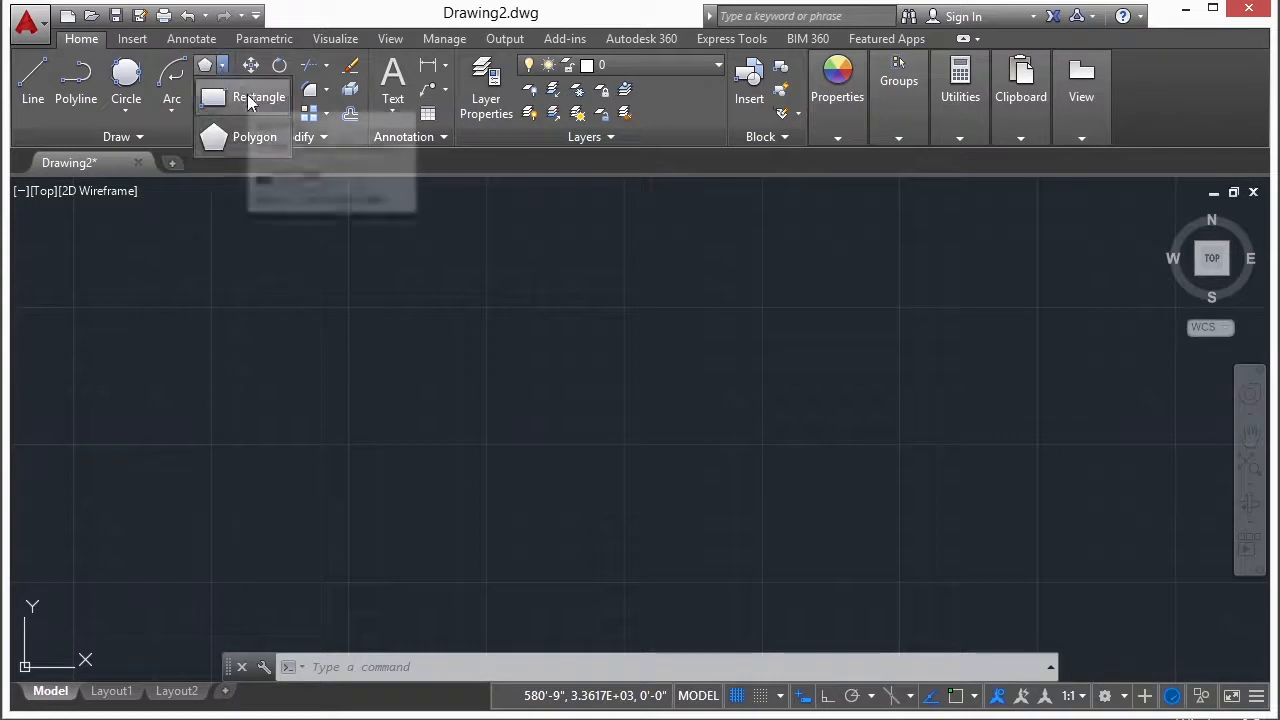
{"action": "left_click", "coordinate": [250, 98]}
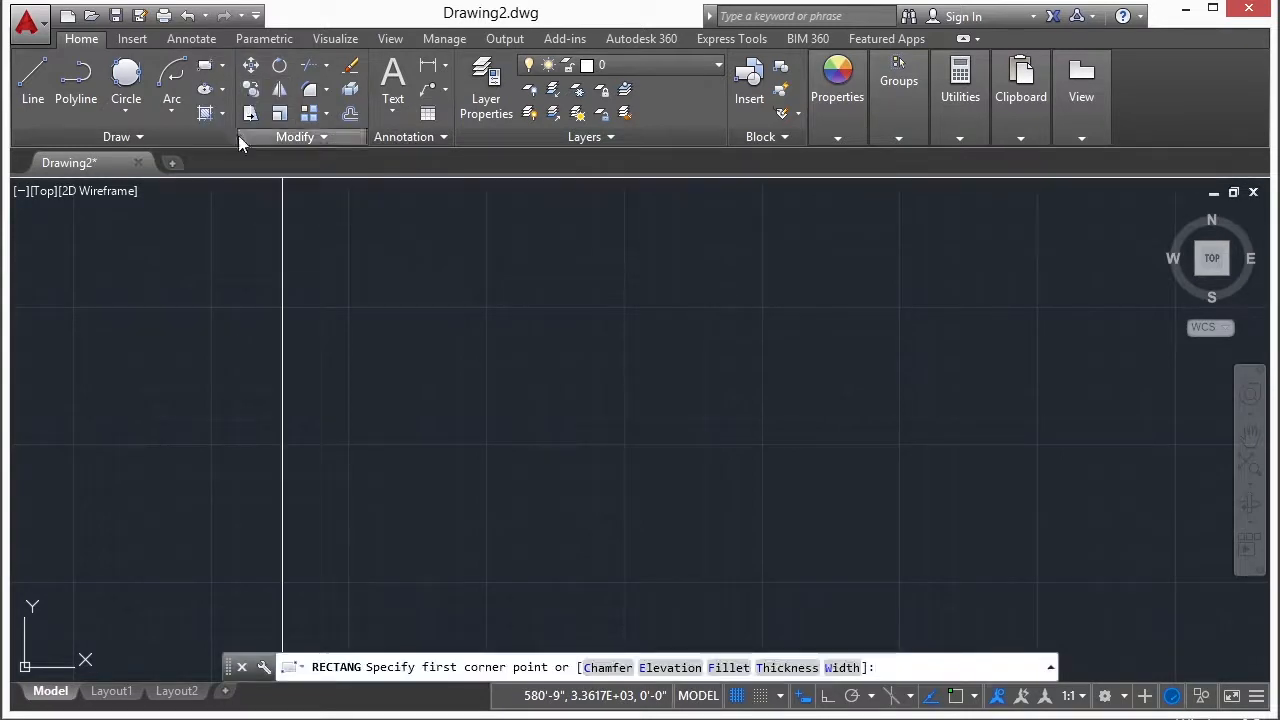
{"action": "left_click", "coordinate": [319, 259]}
{"action": "left_click", "coordinate": [585, 374]}
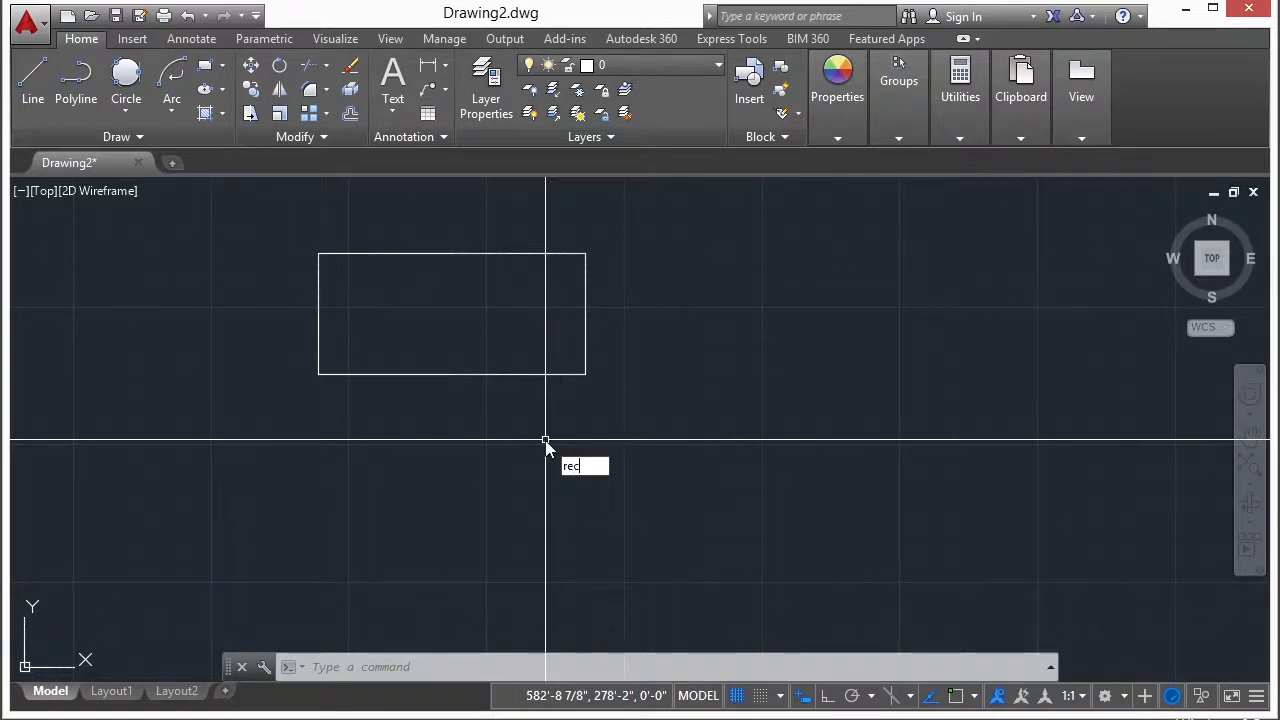
Step: Draw a second rectangle, 24 inches wide and 12 inches high, starting from a point to the right of the first one
{"action": "key", "text": "Return"}
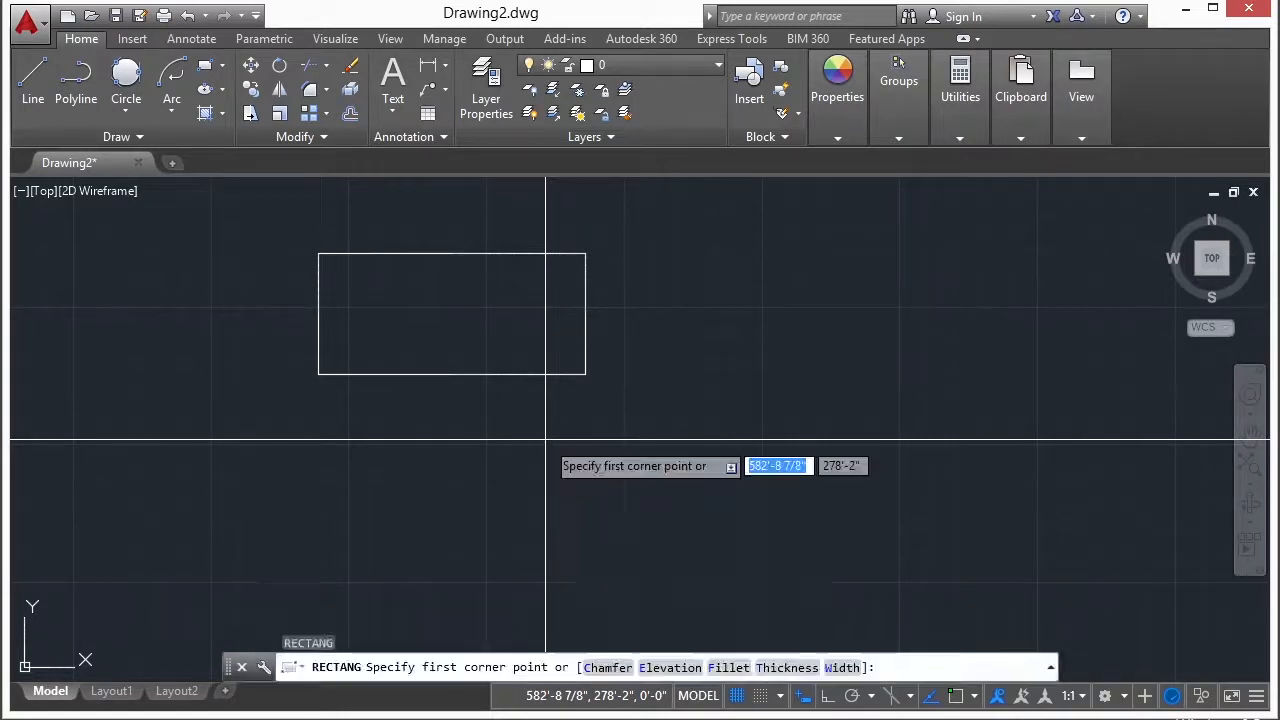
{"action": "middle_click_drag", "start_coordinate": [518, 413], "coordinate": [227, 437]}
{"action": "left_click", "coordinate": [410, 272]}
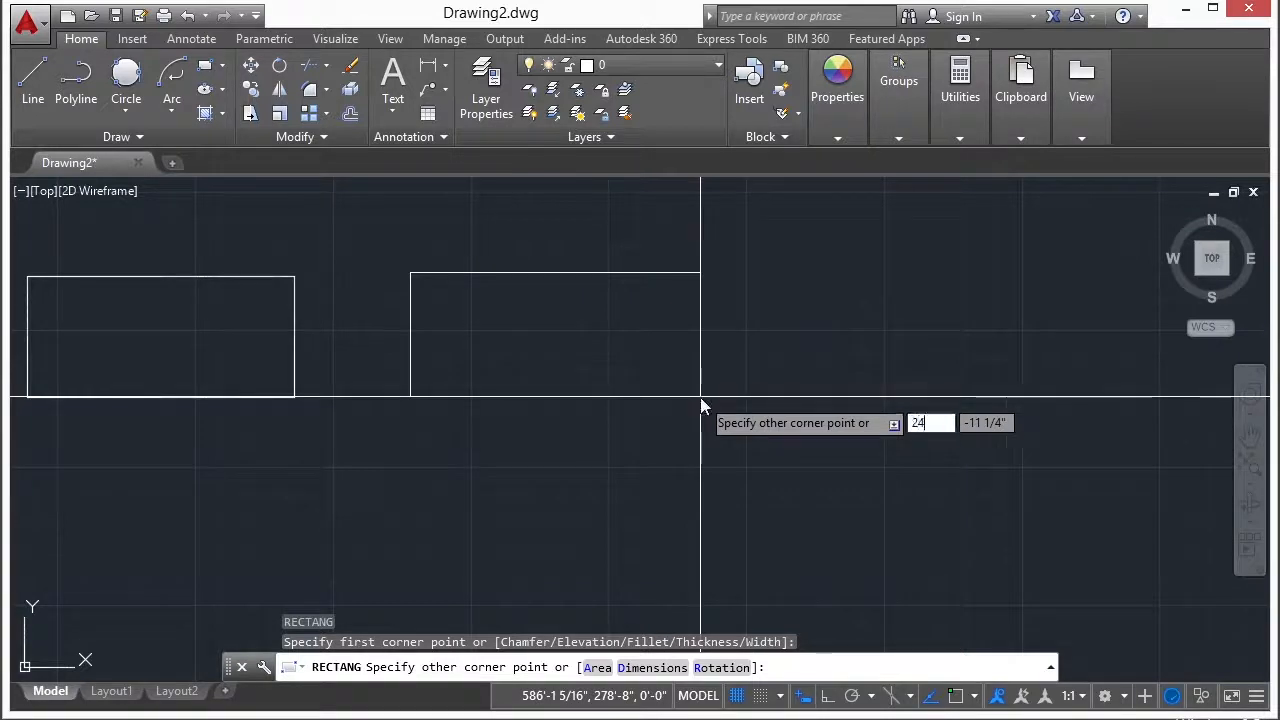
{"action": "key", "text": "Tab"}
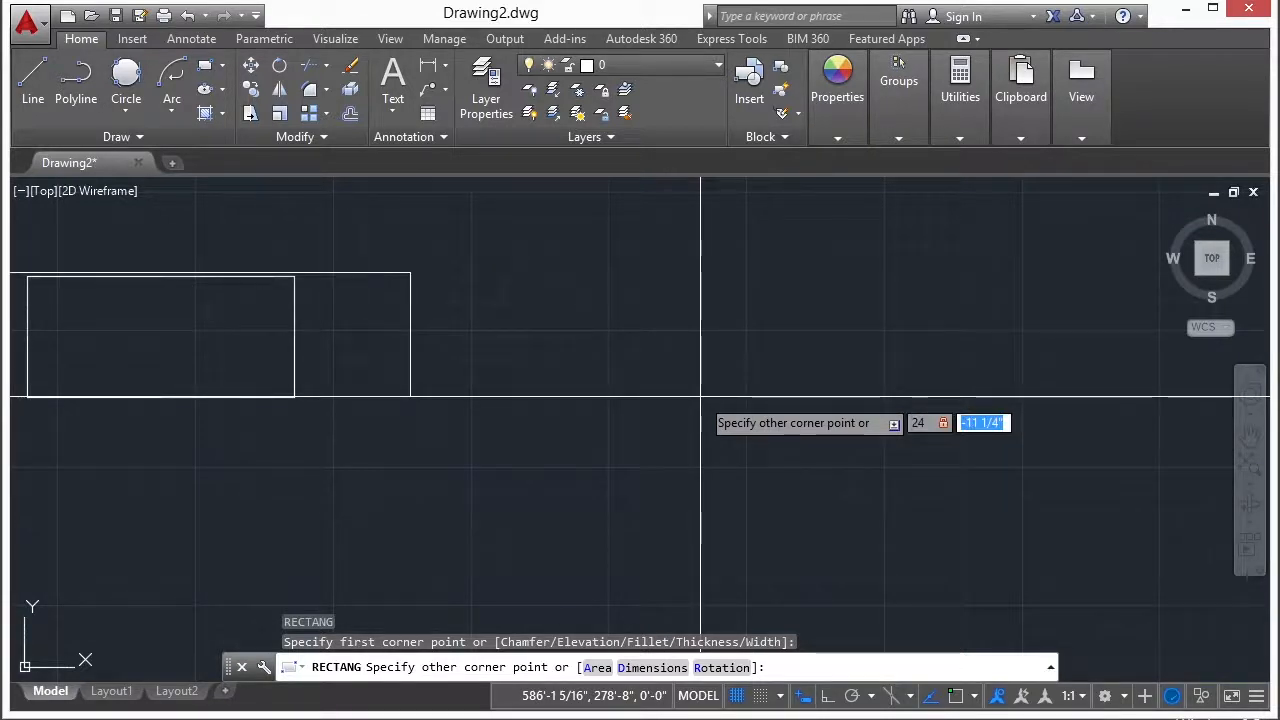
{"action": "type", "text": "12"}
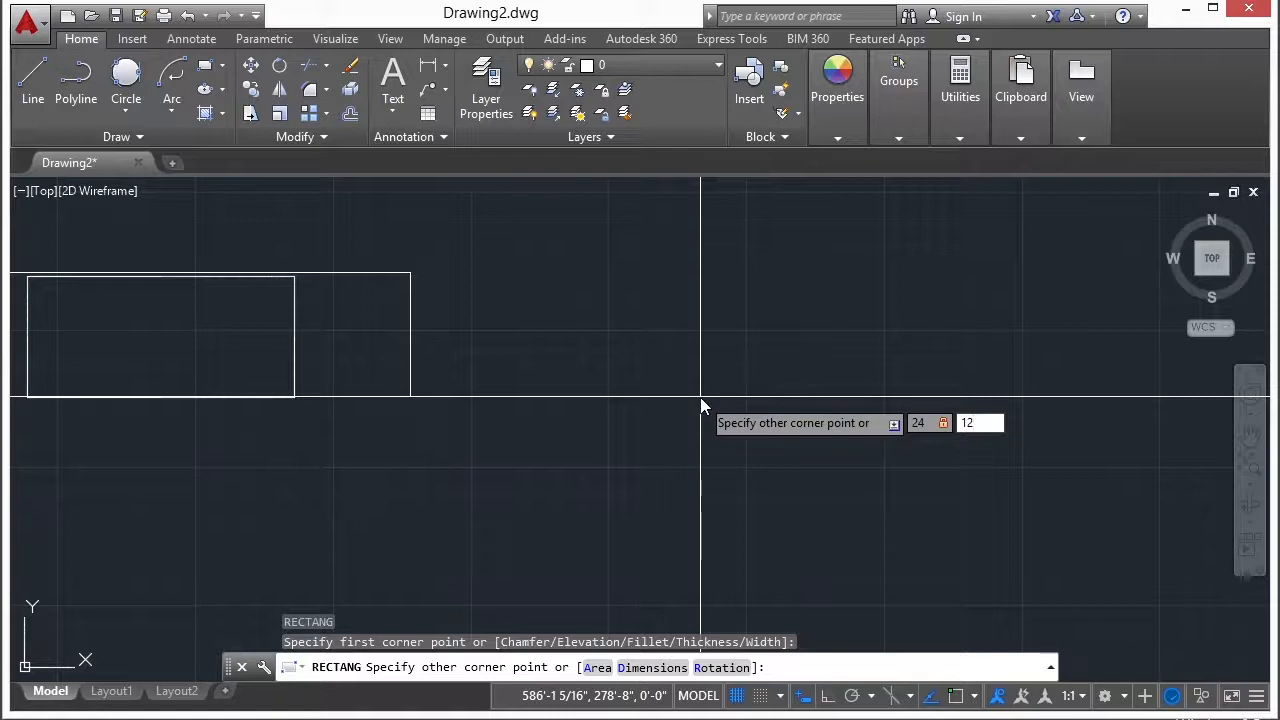
{"action": "key", "text": "Return"}
Step: Add a vertex above the middle of the 24 by 12 inch rectangle's top edge to form a gable-shaped peak
{"action": "middle_click_drag", "start_coordinate": [623, 265], "coordinate": [617, 449]}
{"action": "left_click", "coordinate": [673, 337]}
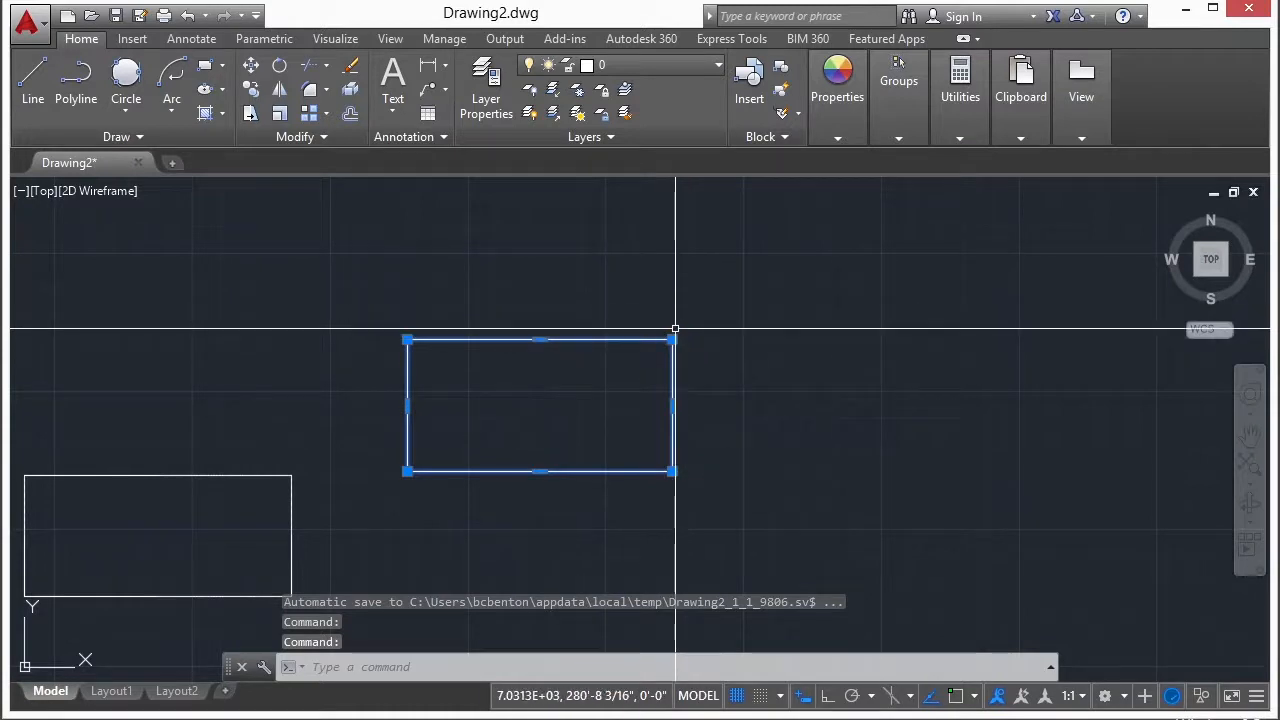
{"action": "mouse_move", "coordinate": [672, 472]}
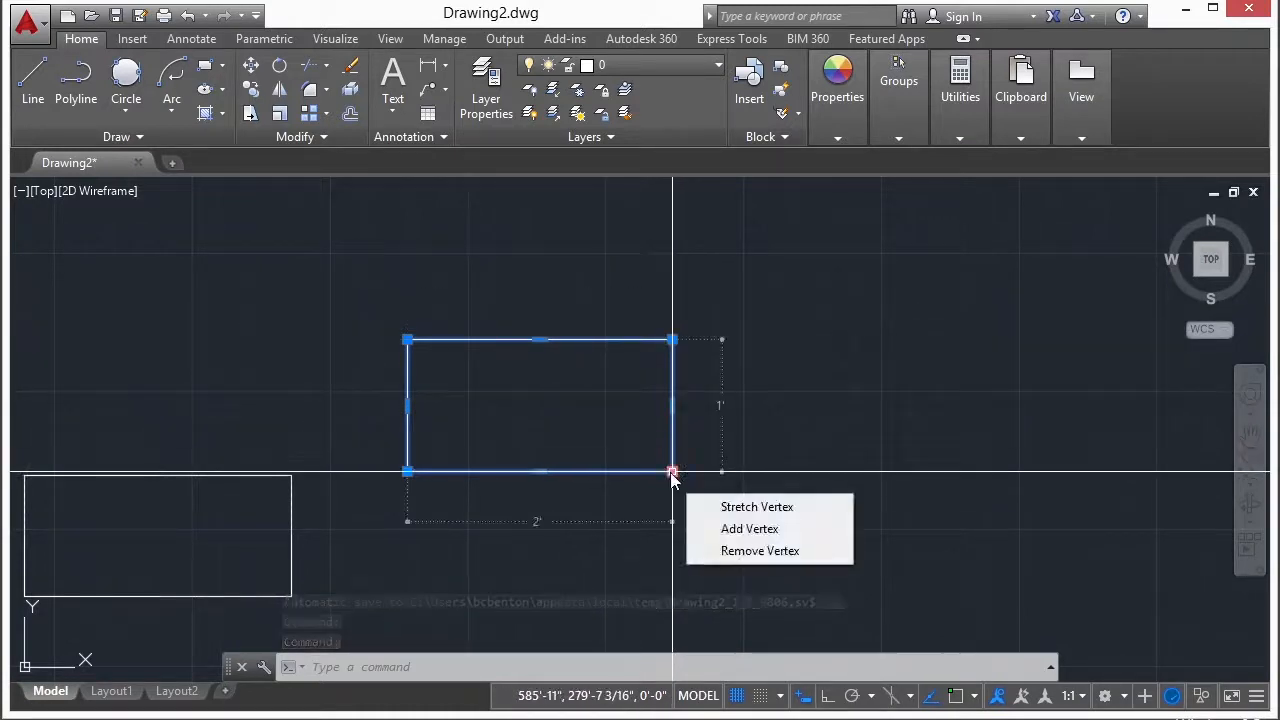
{"action": "mouse_move", "coordinate": [540, 341]}
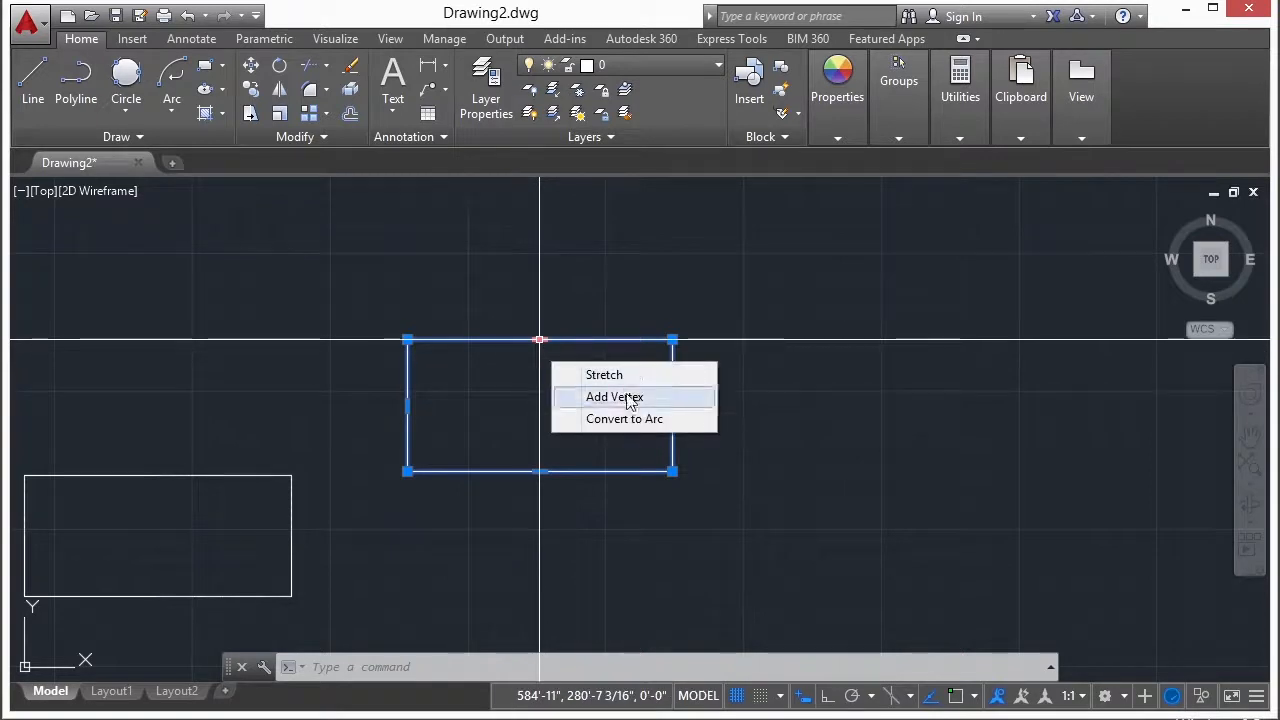
{"action": "left_click", "coordinate": [630, 397]}
{"action": "left_click", "coordinate": [543, 284]}
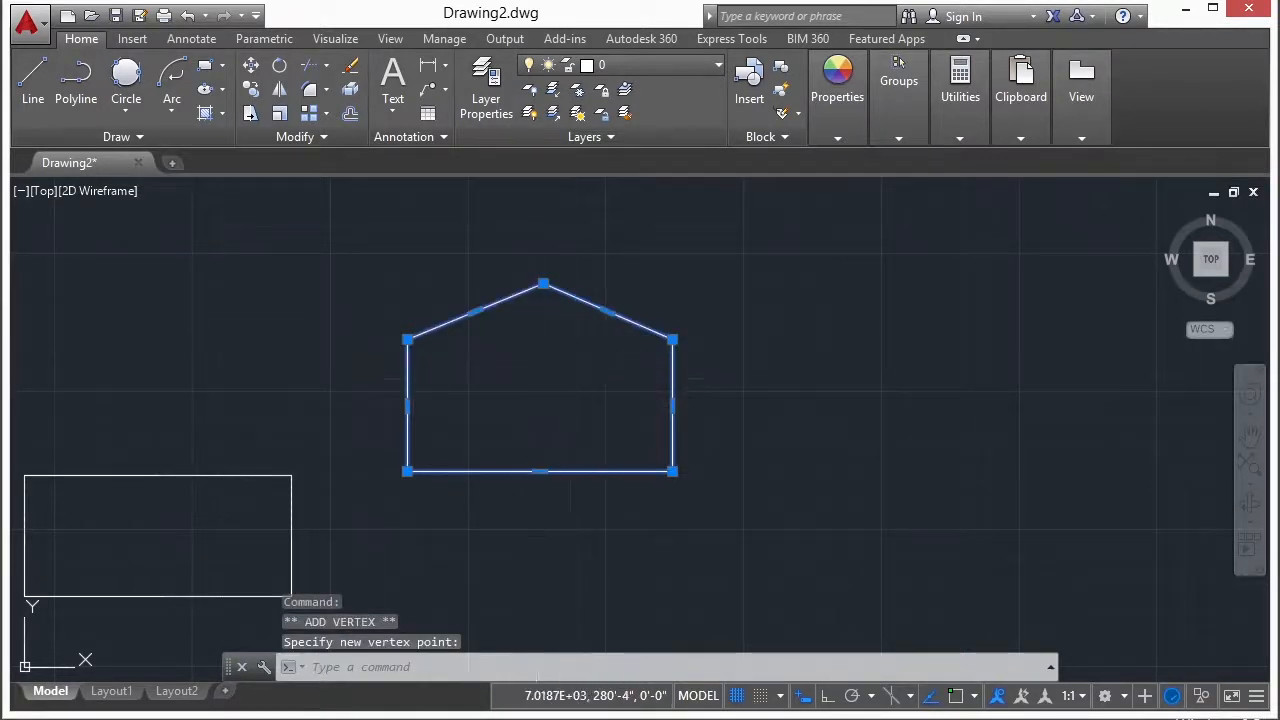
{"action": "key", "text": "Escape"}
Step: Draw a rectangle with both chamfer distances set to 5 inches, to the right of the gable-shaped outline
{"action": "scroll", "coordinate": [529, 331], "scroll_direction": "down", "scroll_amount": 4}
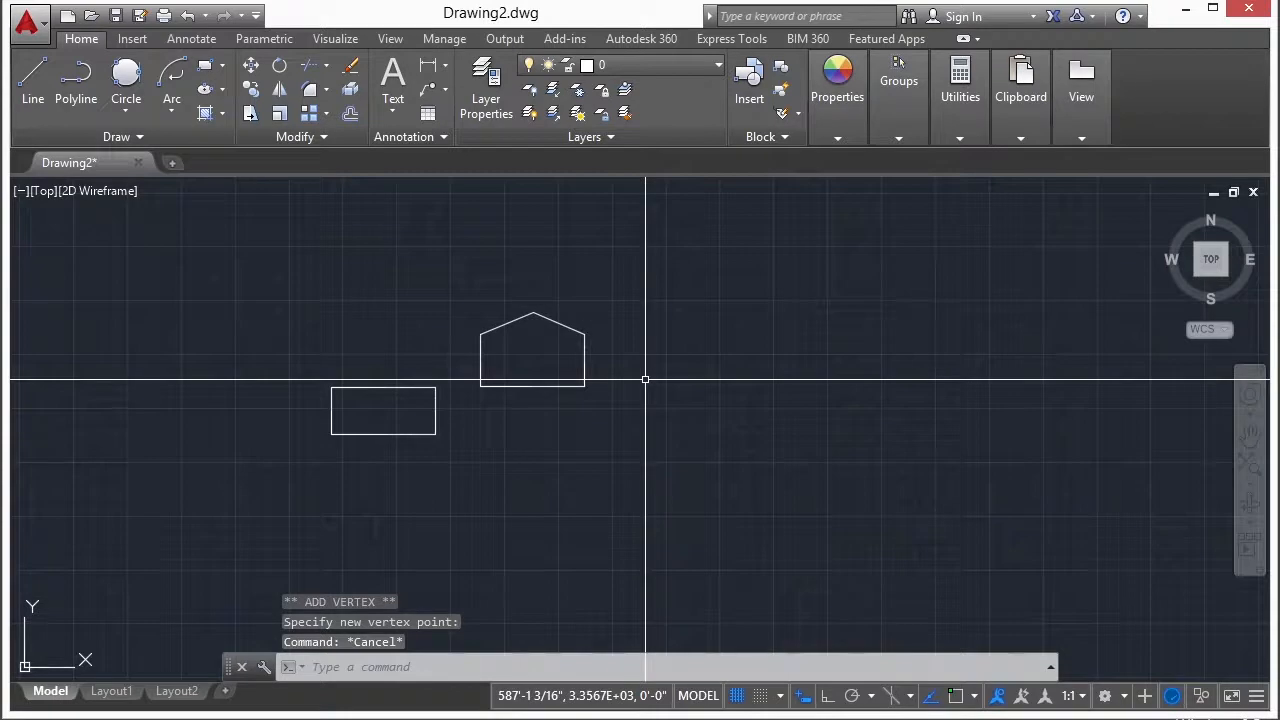
{"action": "key", "text": "Return"}
{"action": "middle_click_drag", "start_coordinate": [648, 381], "coordinate": [421, 307]}
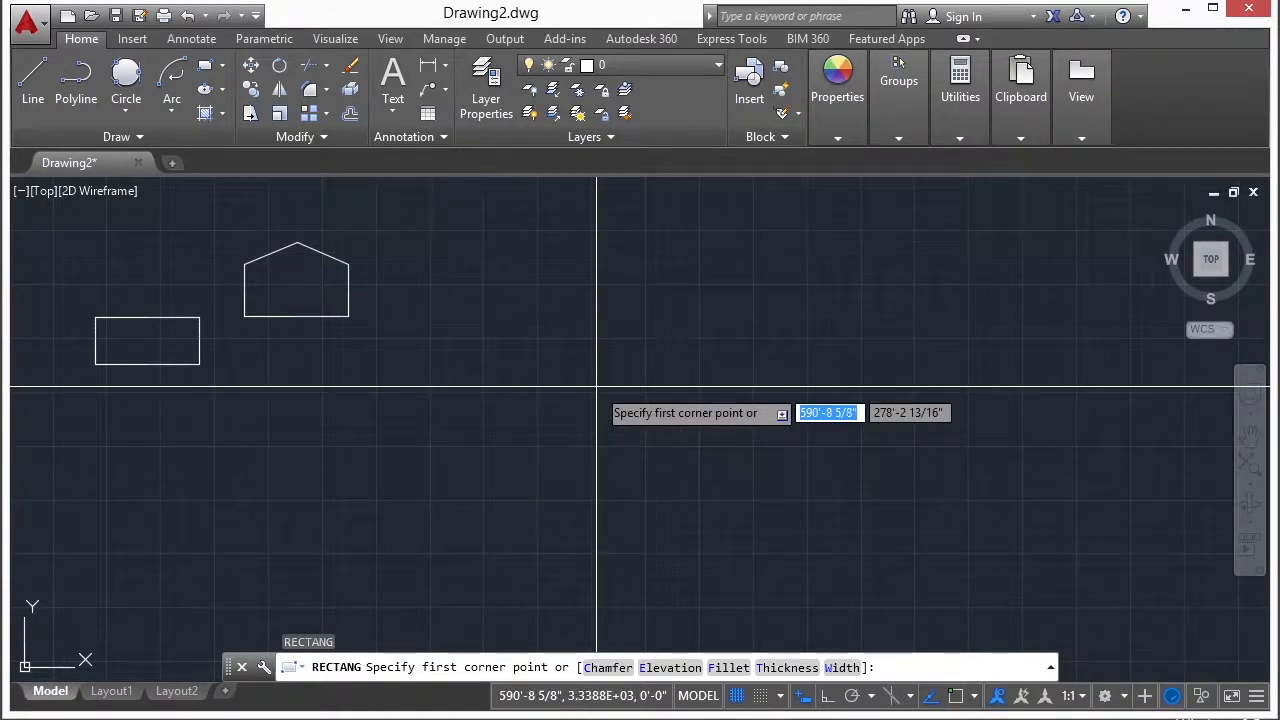
{"action": "key", "text": "Return"}
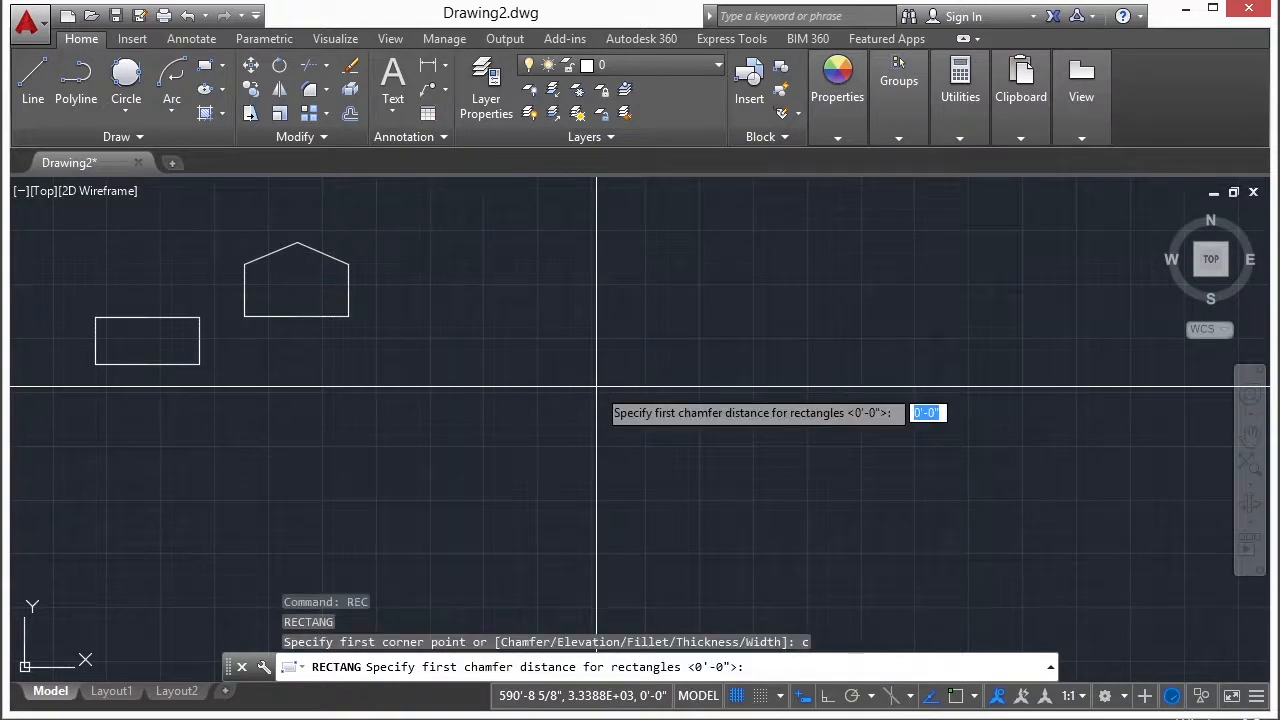
{"action": "type", "text": "5"}
{"action": "key", "text": "Return"}
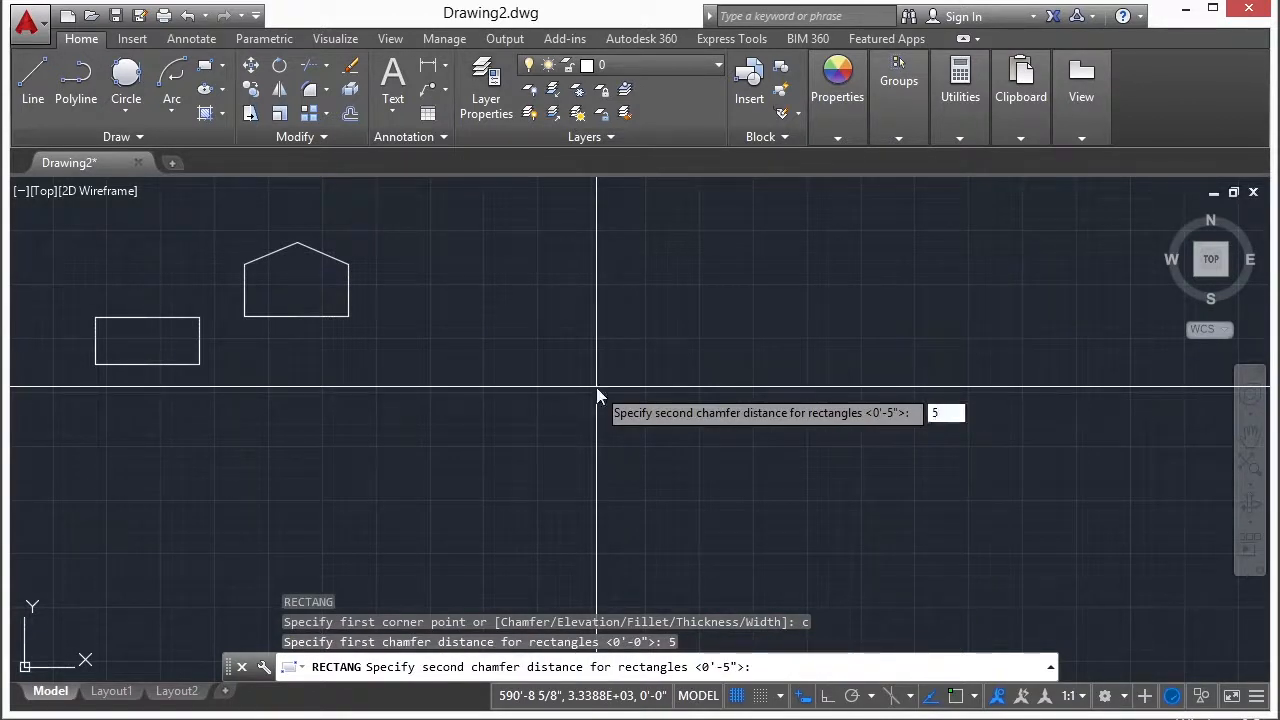
{"action": "type", "text": "5"}
{"action": "key", "text": "Return"}
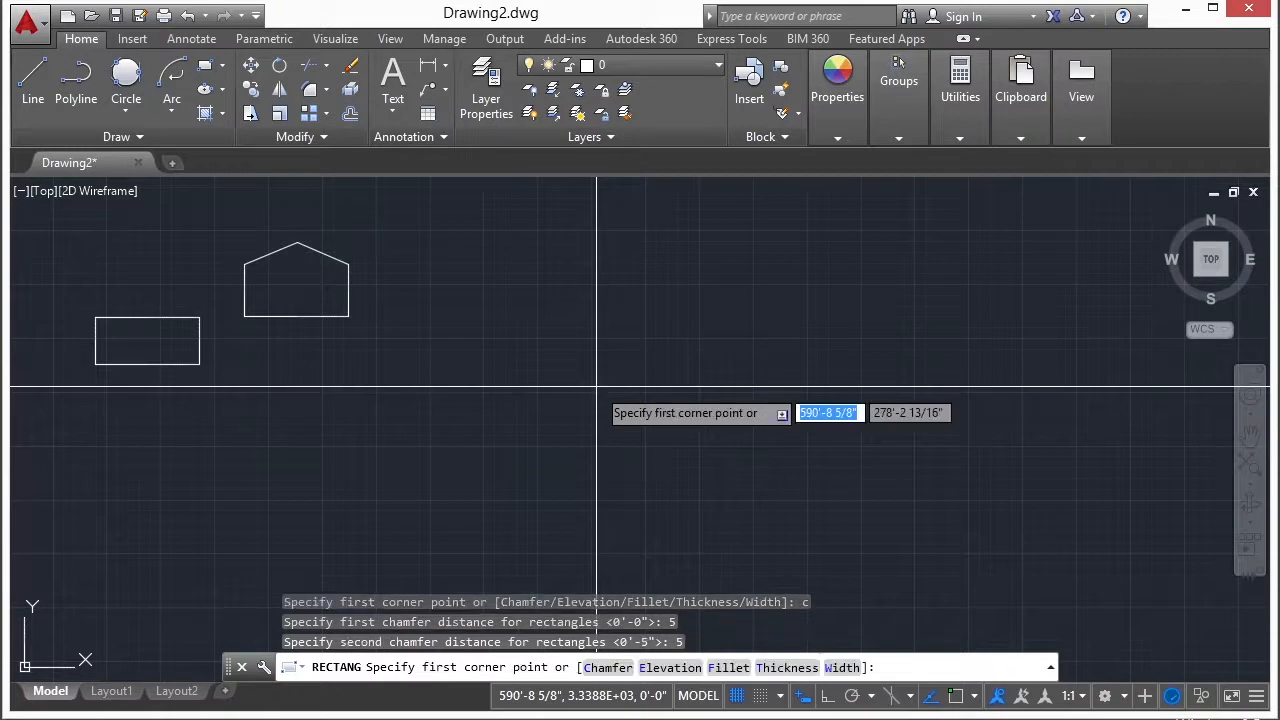
{"action": "left_click", "coordinate": [459, 443]}
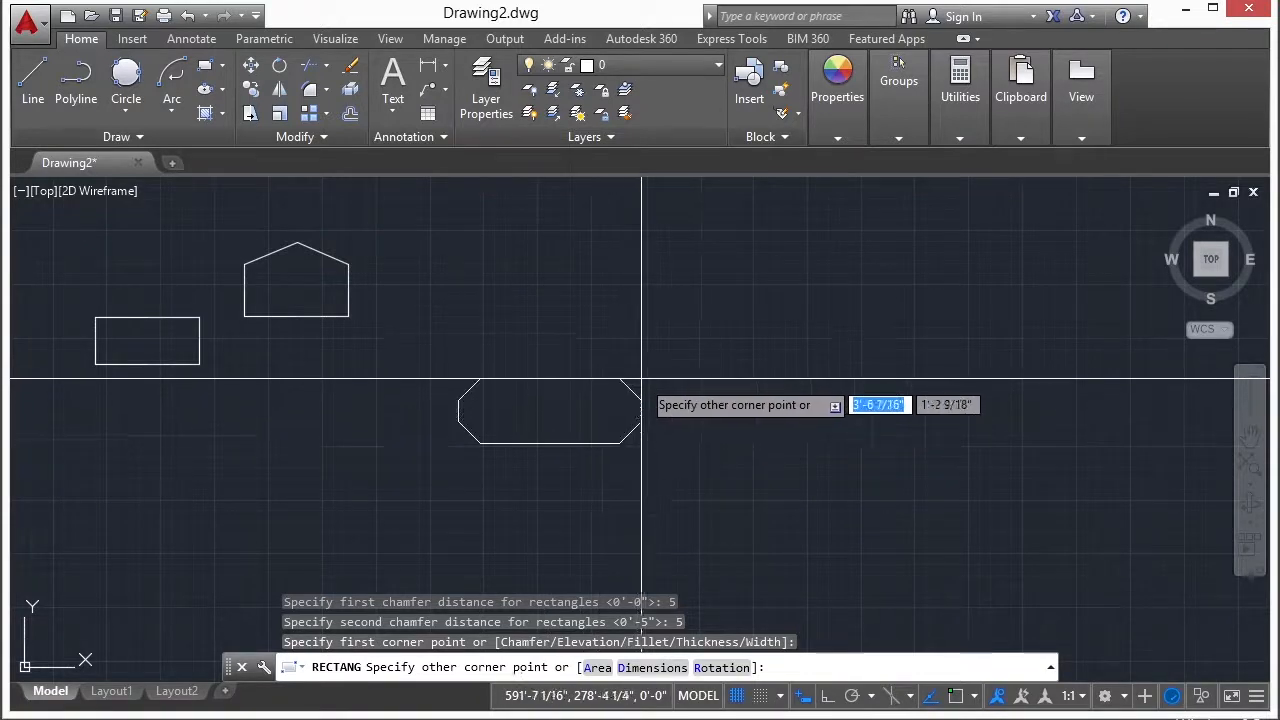
{"action": "left_click", "coordinate": [672, 319]}
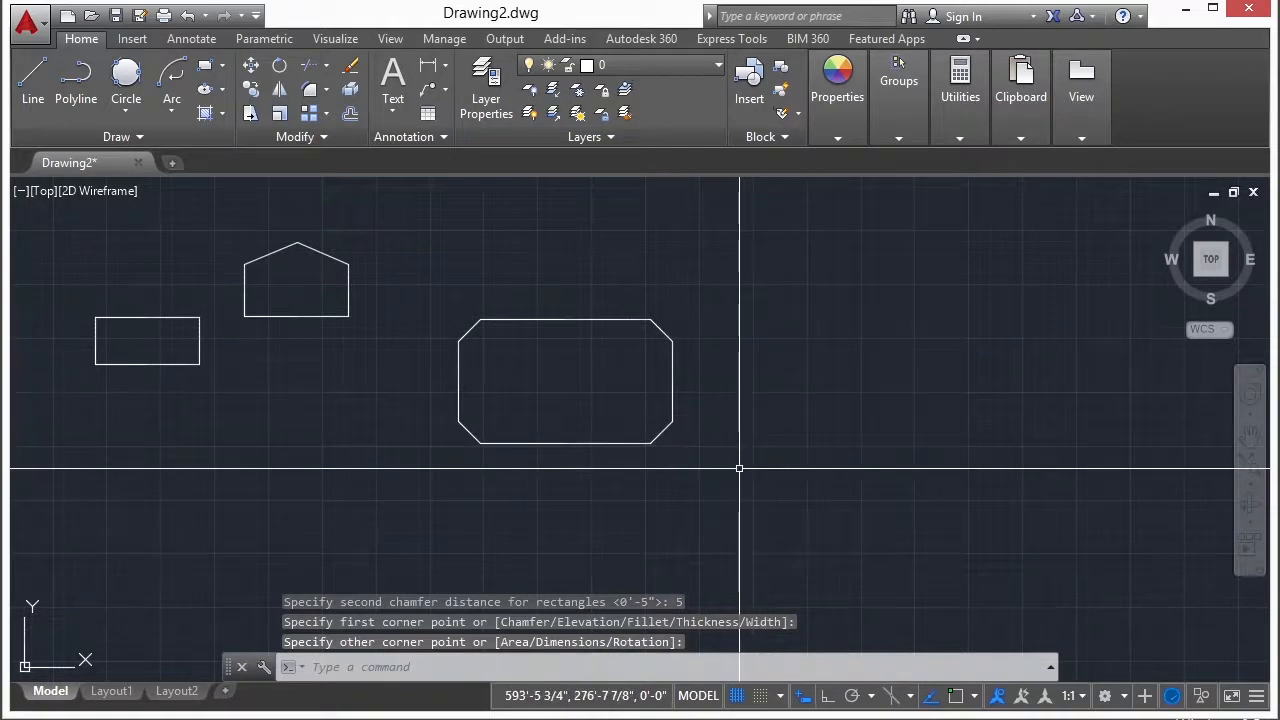
Step: Draw another chamfered rectangle to the right, with a first chamfer distance of 10 inches and a second of 5 inches
{"action": "key", "text": "Return"}
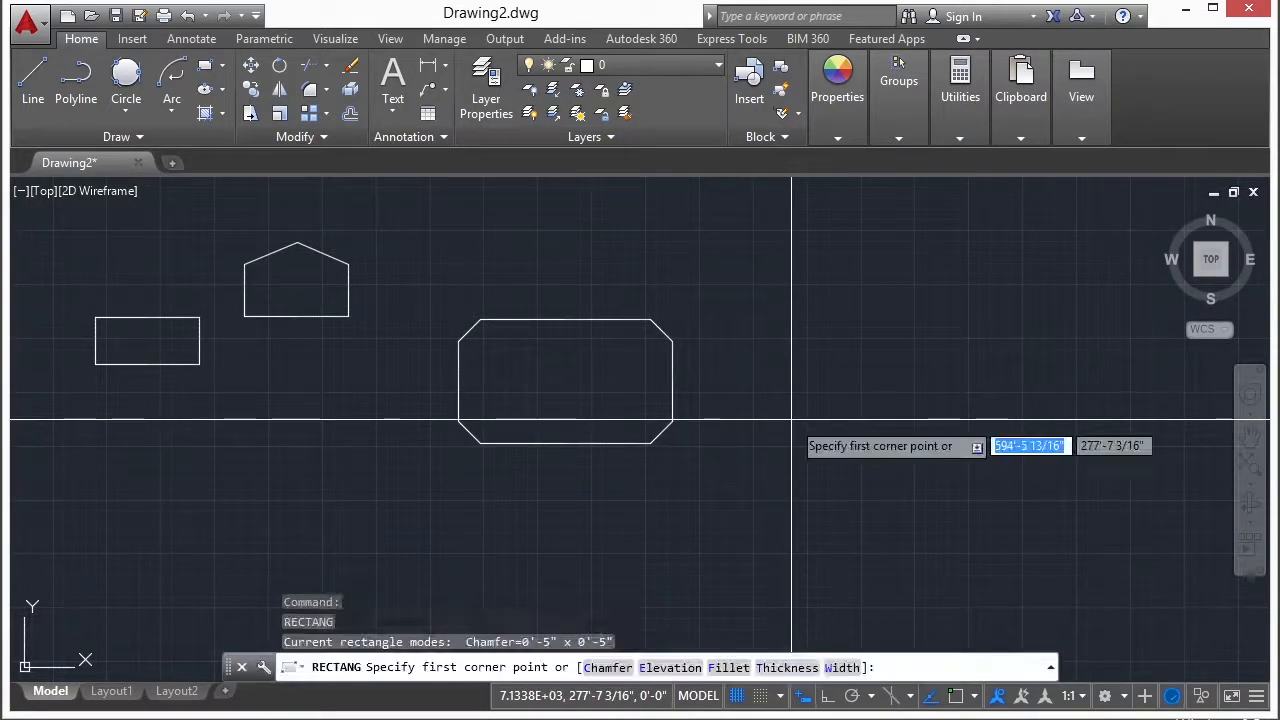
{"action": "type", "text": "c"}
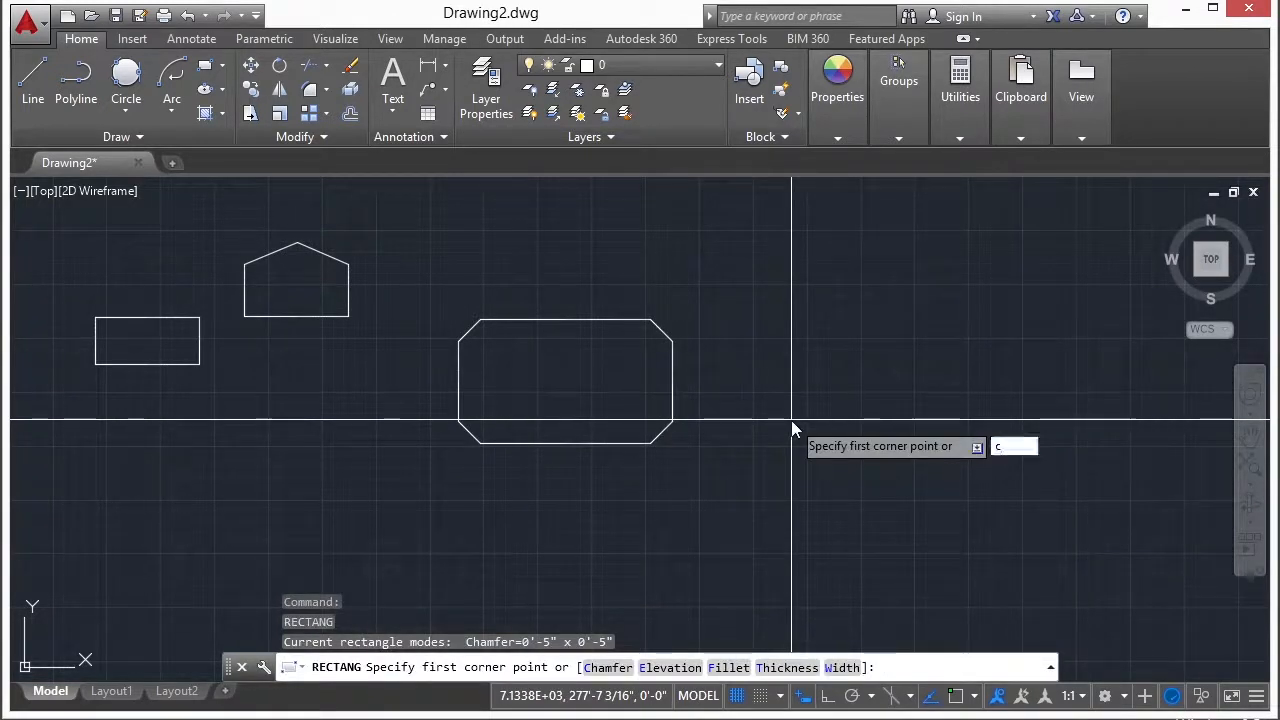
{"action": "key", "text": "Return"}
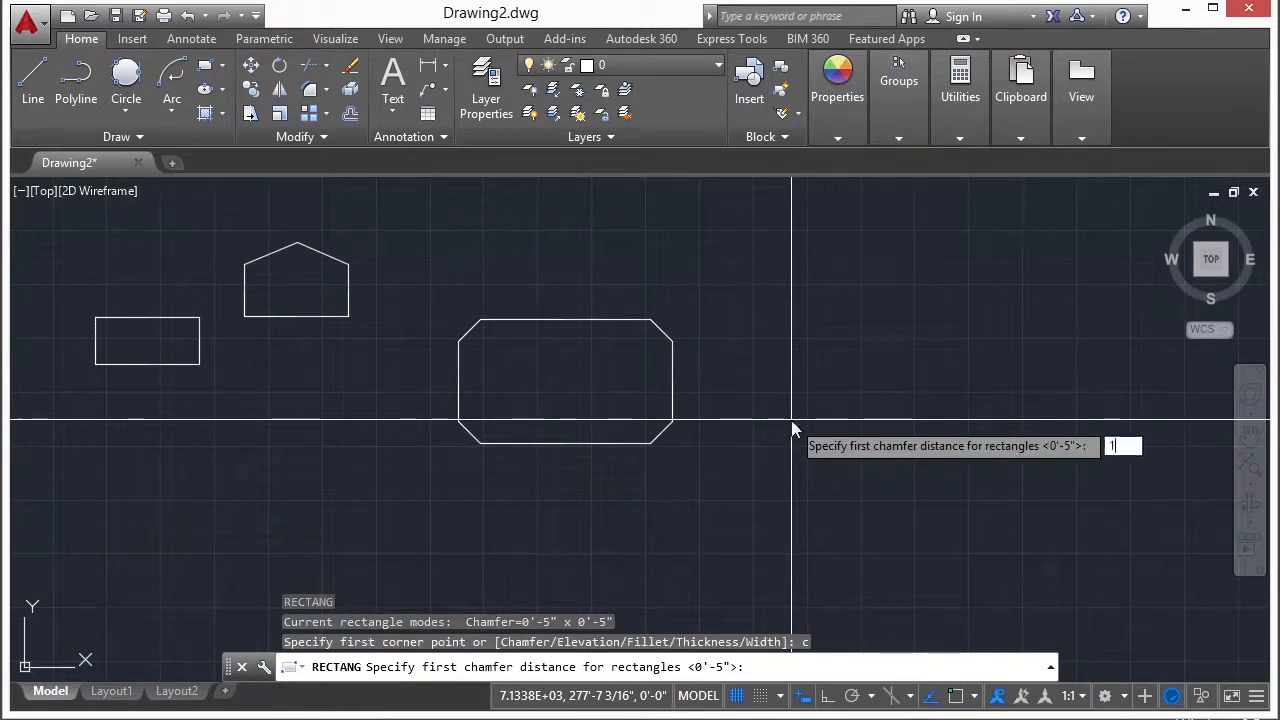
{"action": "type", "text": "10"}
{"action": "key", "text": "Return"}
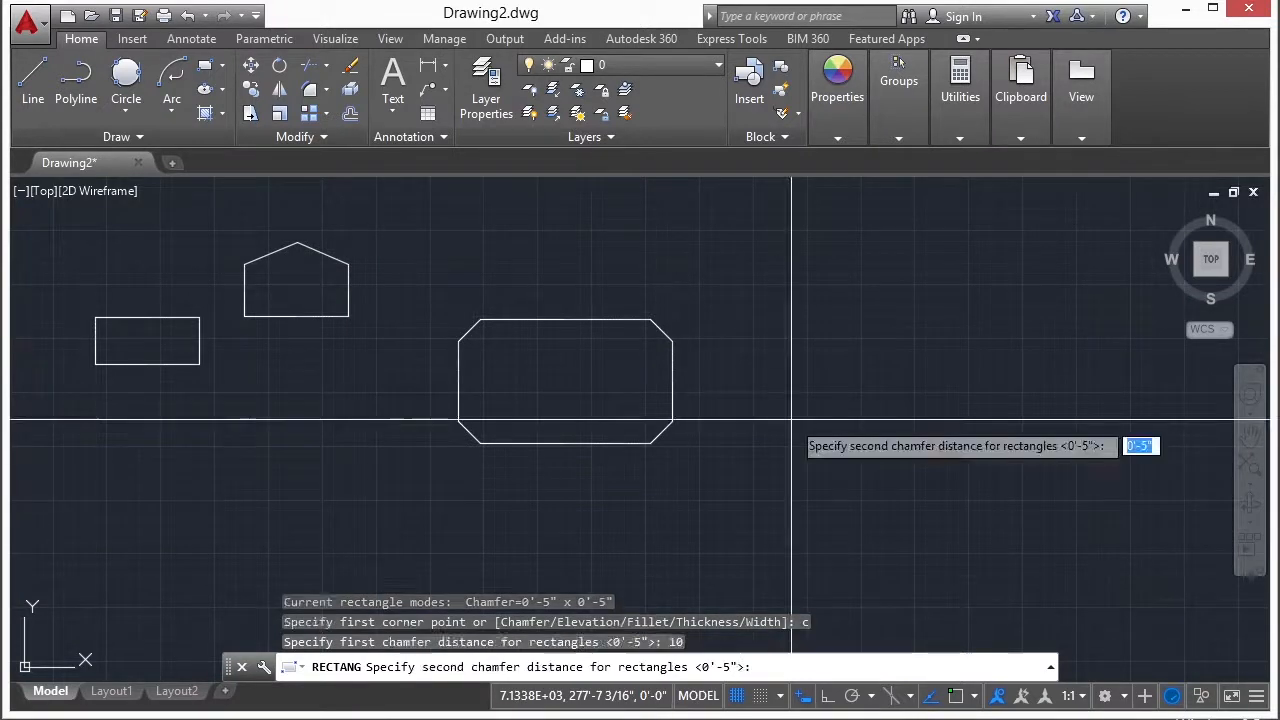
{"action": "type", "text": "5"}
{"action": "key", "text": "Return"}
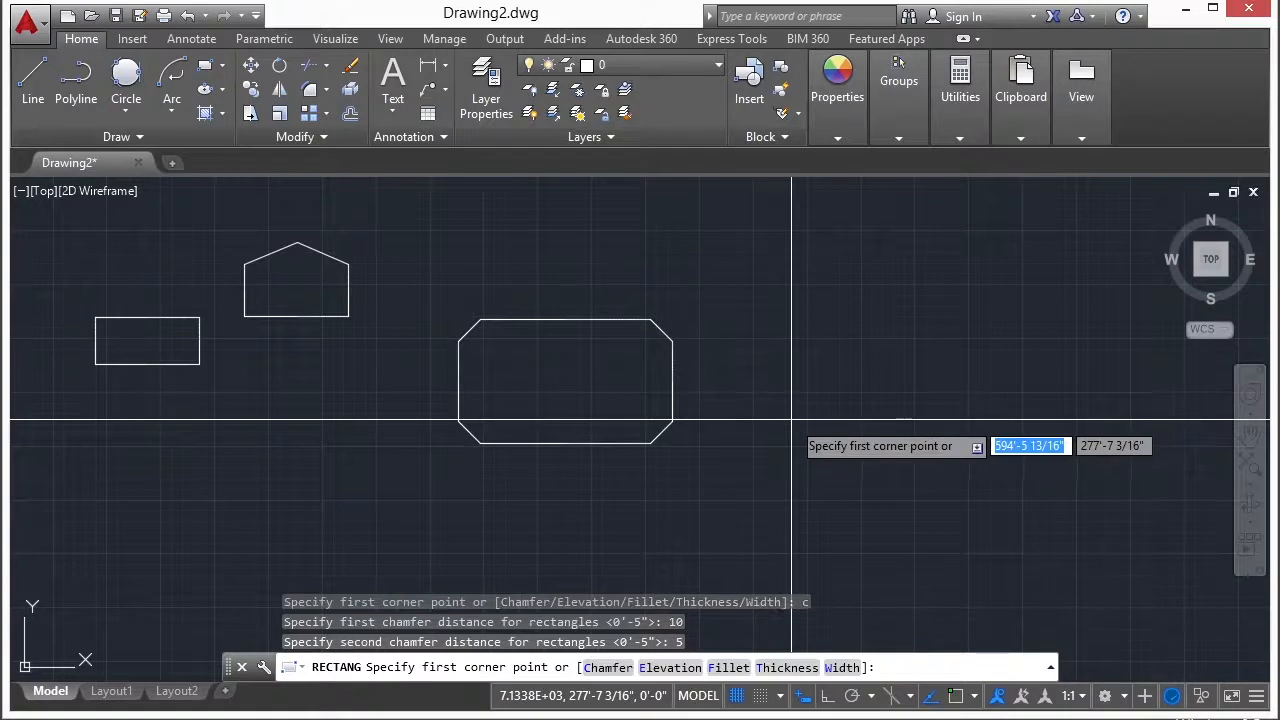
{"action": "middle_click_drag", "start_coordinate": [840, 385], "coordinate": [462, 381]}
{"action": "left_click", "coordinate": [391, 443]}
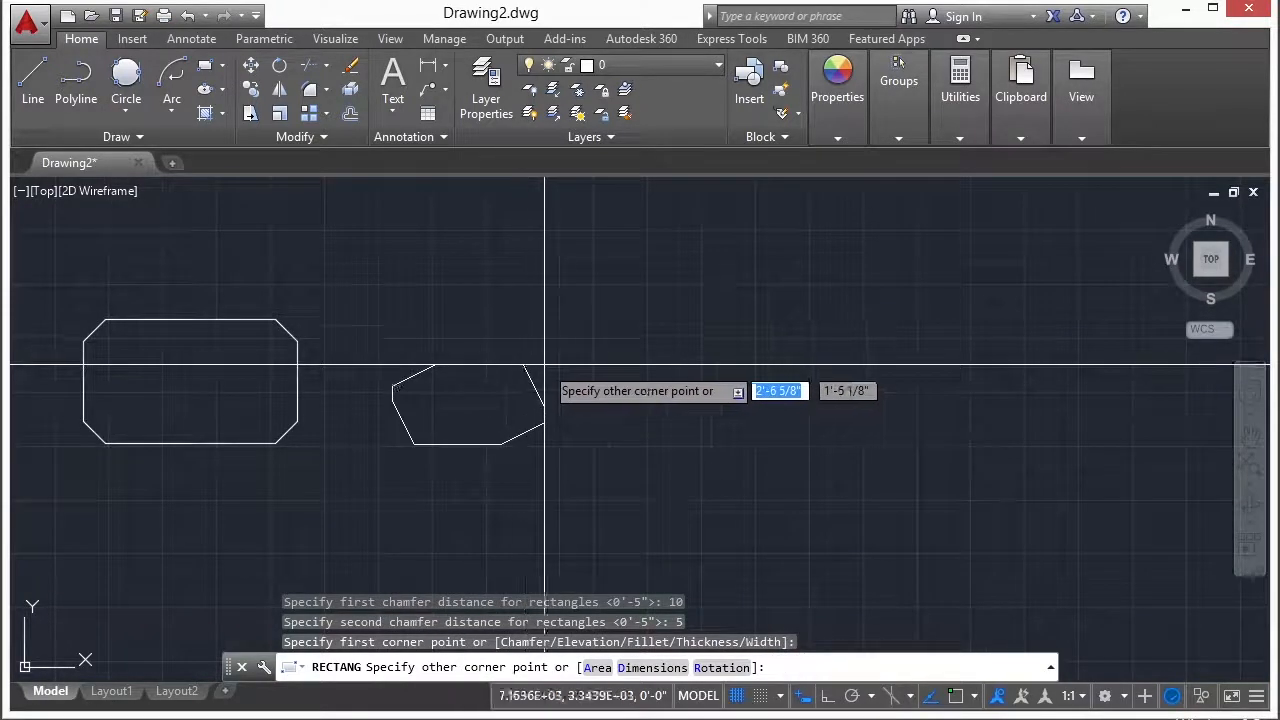
{"action": "left_click", "coordinate": [667, 296]}
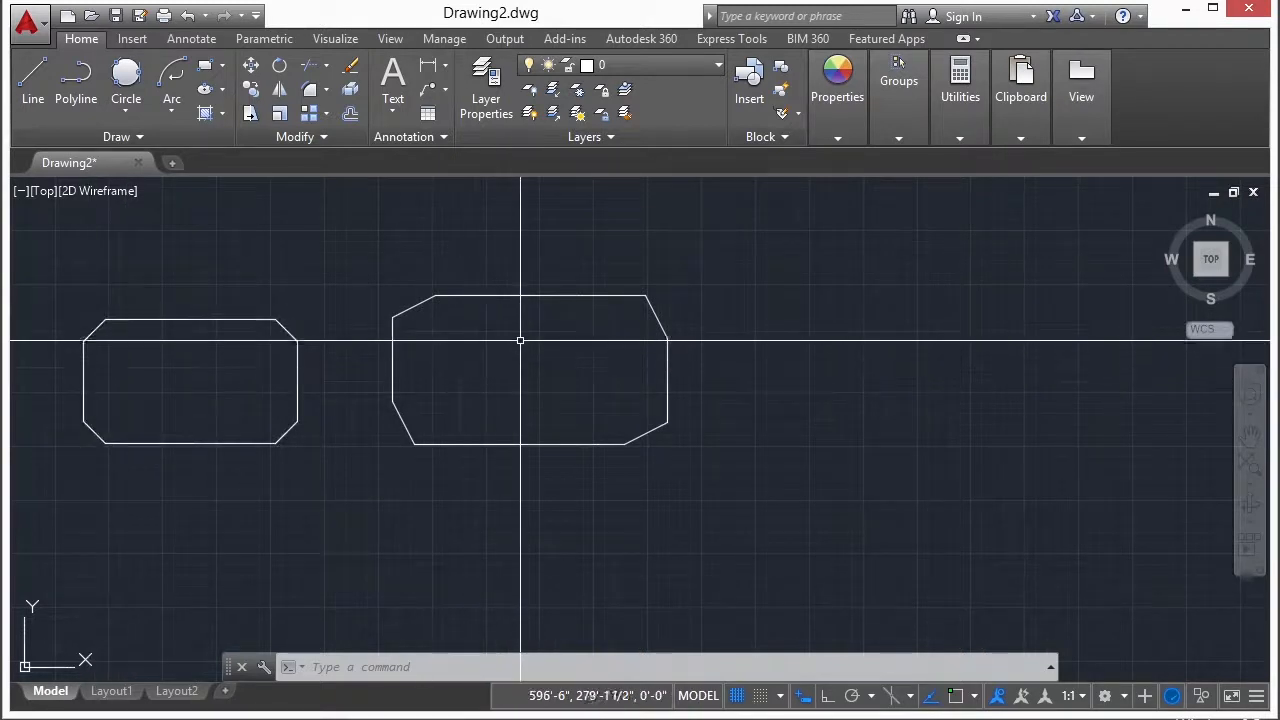
Step: Draw a rectangle with a 5-inch corner fillet radius below the two chamfered rectangles
{"action": "scroll", "coordinate": [492, 358], "scroll_direction": "down", "scroll_amount": 2}
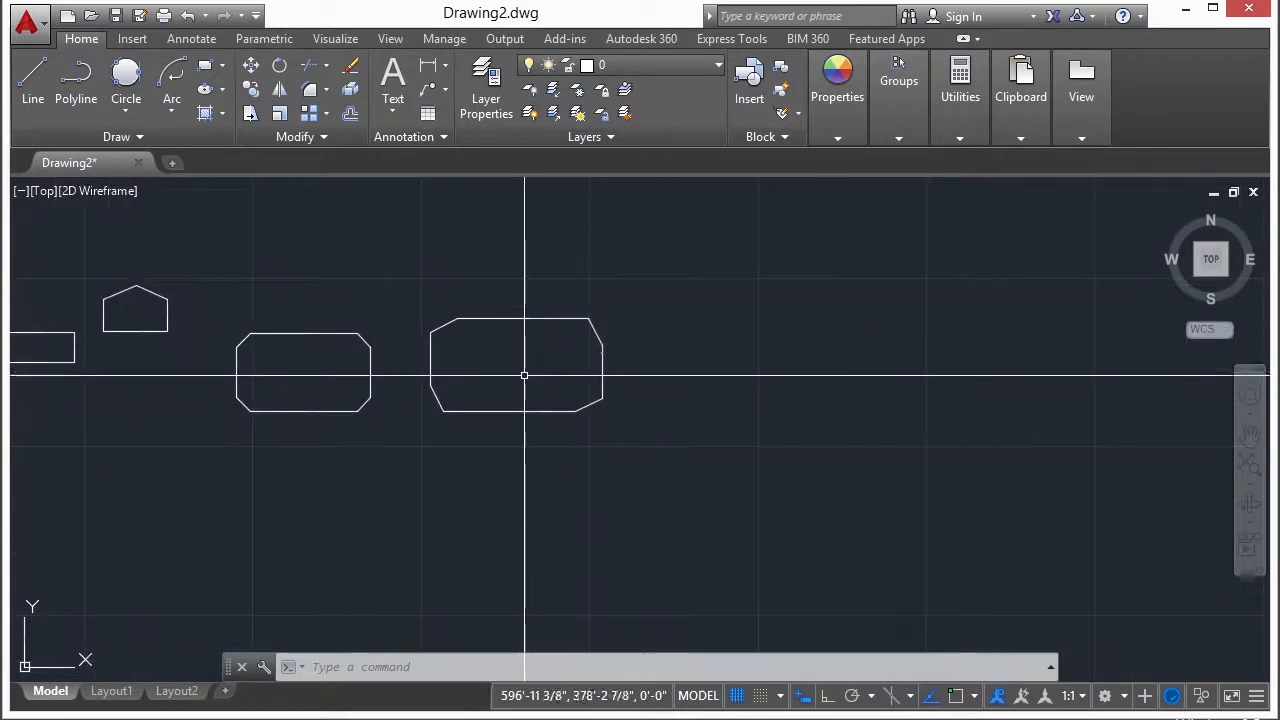
{"action": "middle_click_drag", "start_coordinate": [521, 368], "coordinate": [614, 316]}
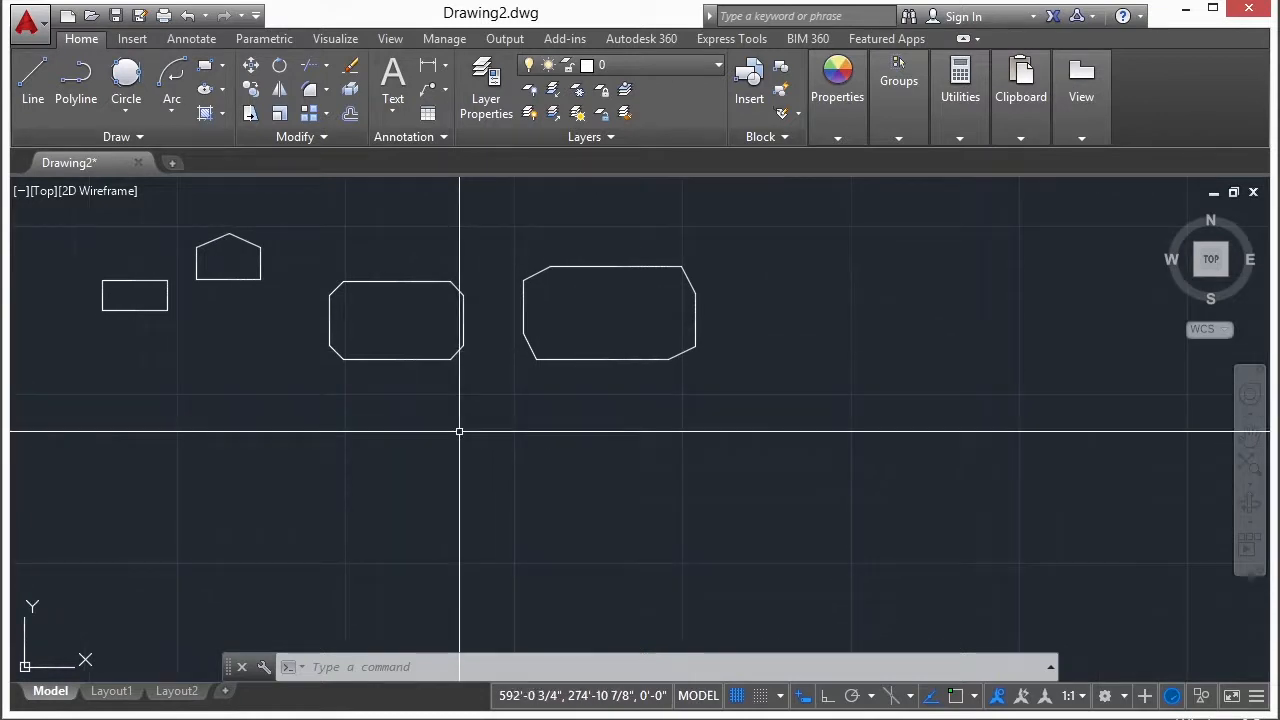
{"action": "key", "text": "Return"}
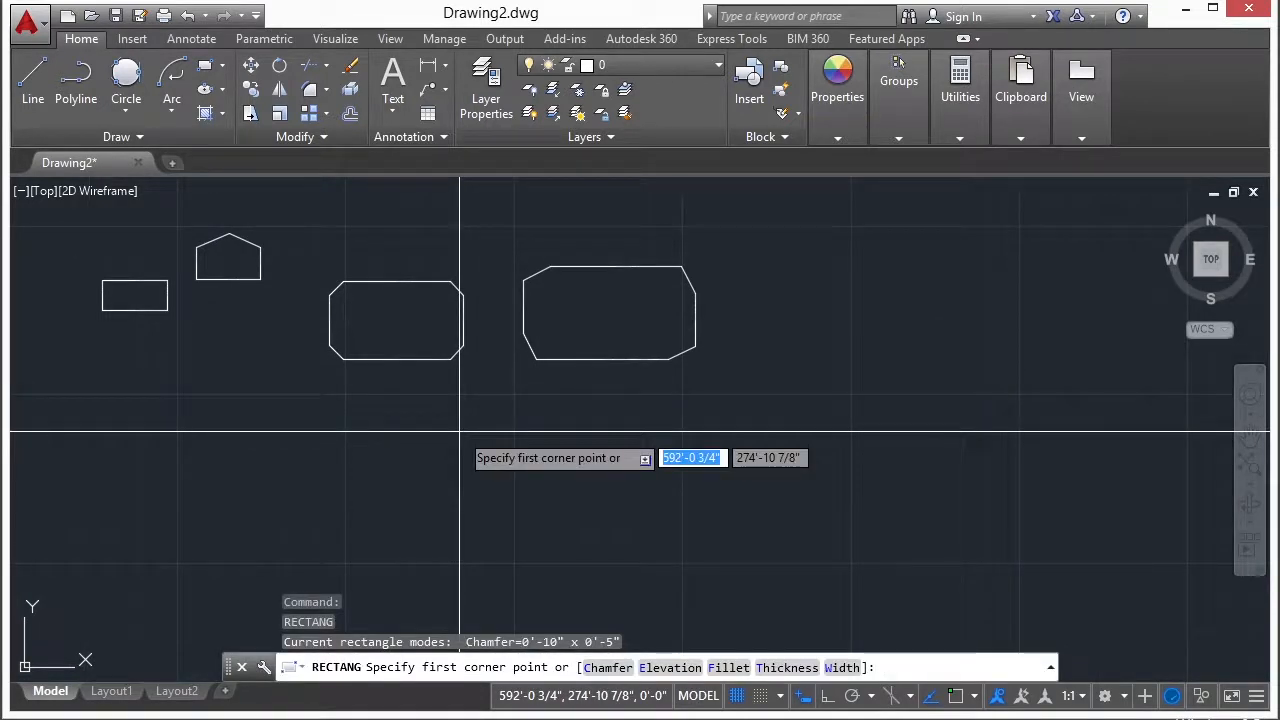
{"action": "type", "text": "f"}
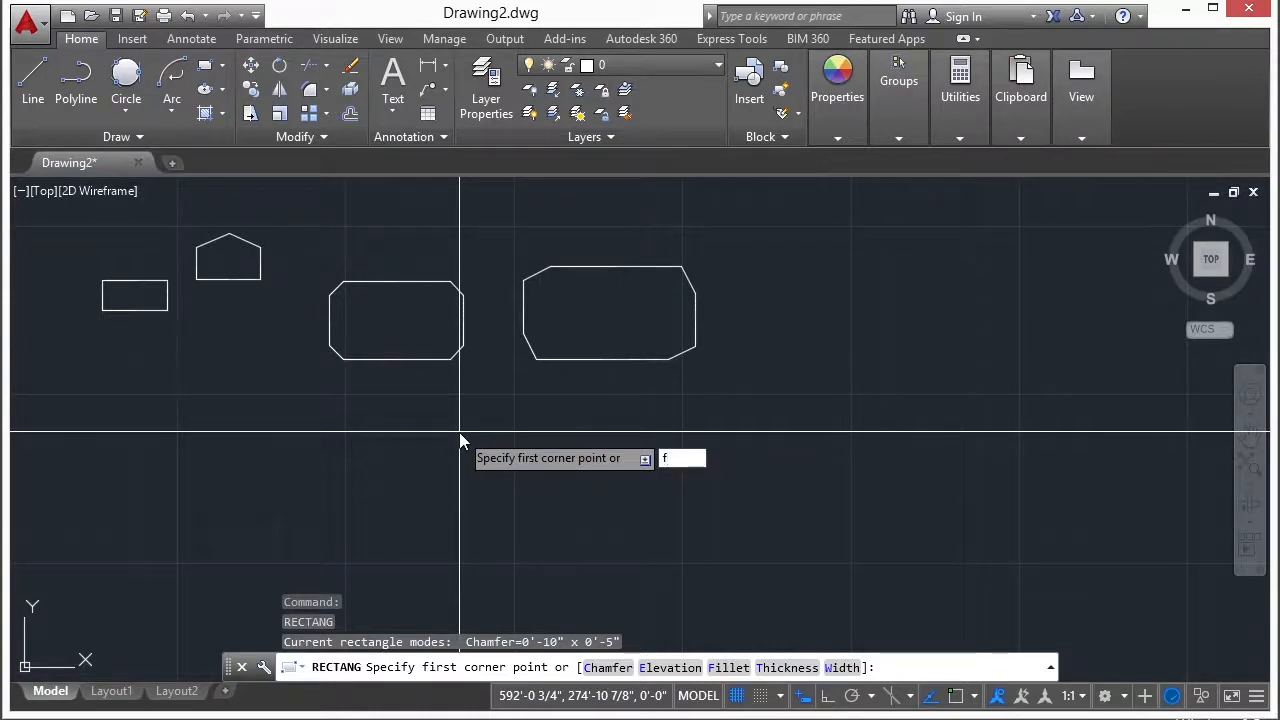
{"action": "key", "text": "Return"}
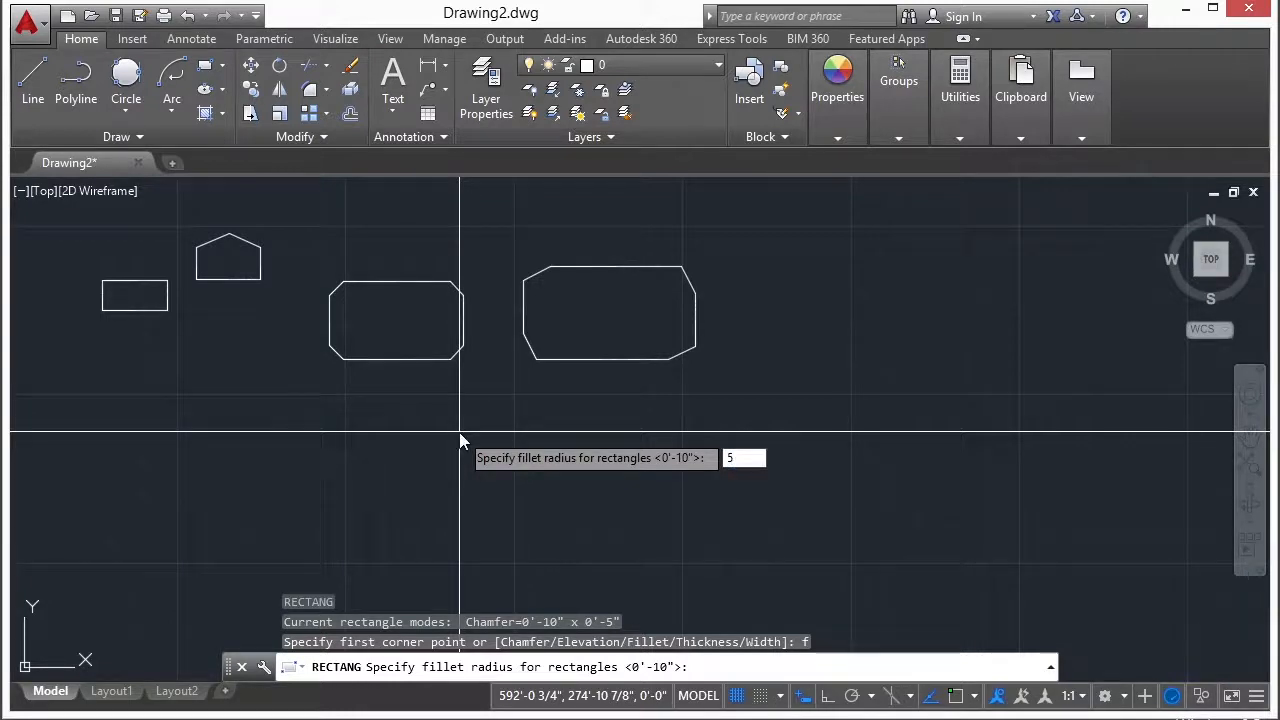
{"action": "key", "text": "Return"}
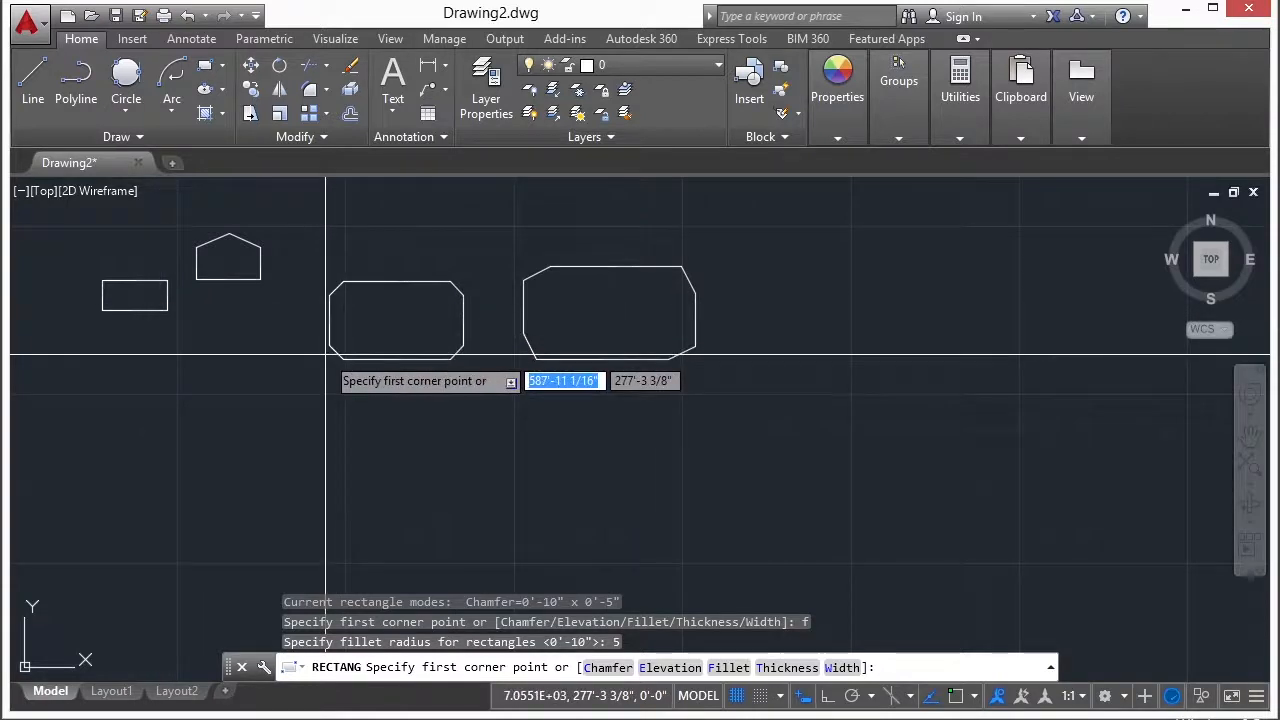
{"action": "left_click", "coordinate": [414, 491]}
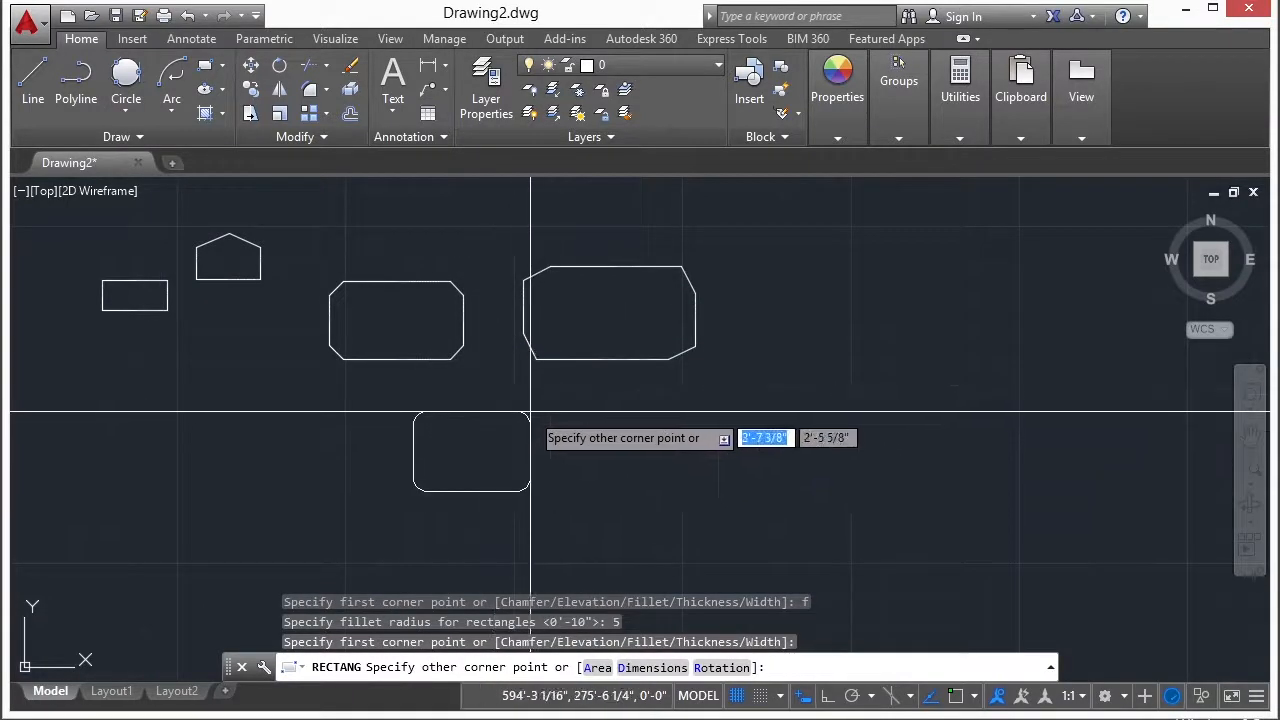
{"action": "left_click", "coordinate": [521, 428]}
Step: Select the filleted rectangle and examine the grips on its rounded corners and edges
{"action": "scroll", "coordinate": [411, 436], "scroll_direction": "up", "scroll_amount": 5}
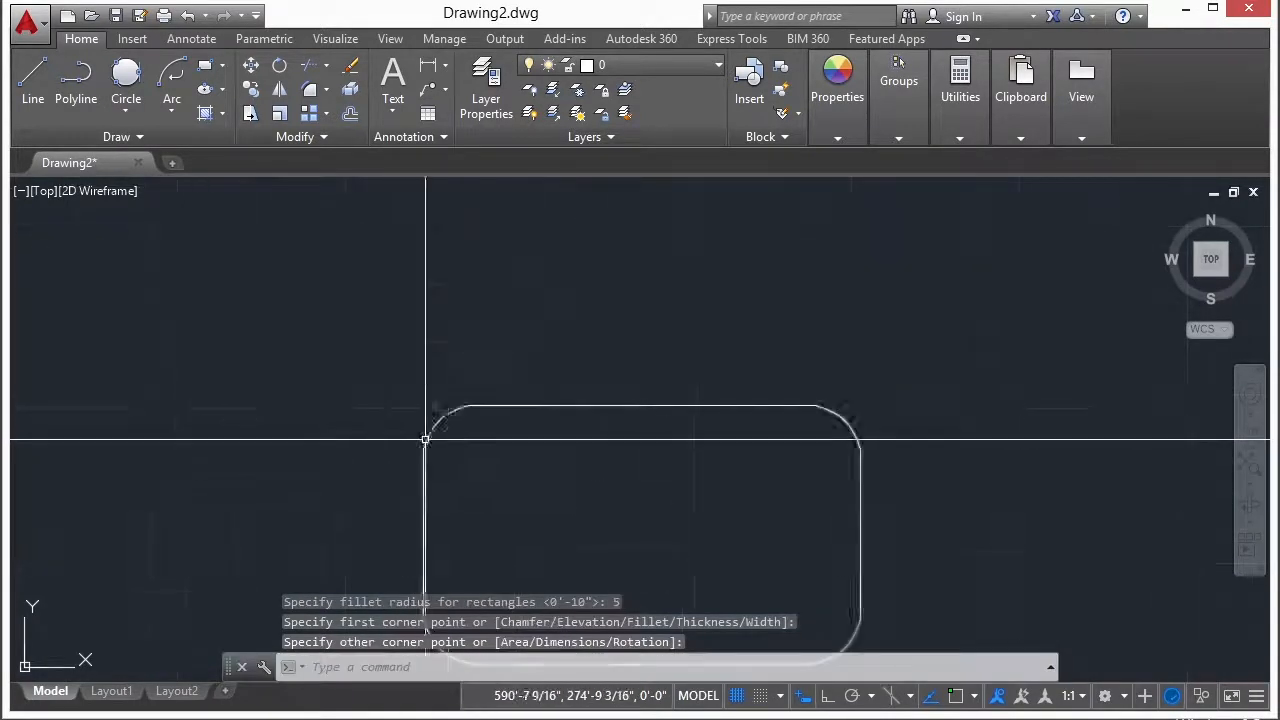
{"action": "left_click", "coordinate": [437, 428]}
{"action": "mouse_move", "coordinate": [438, 421]}
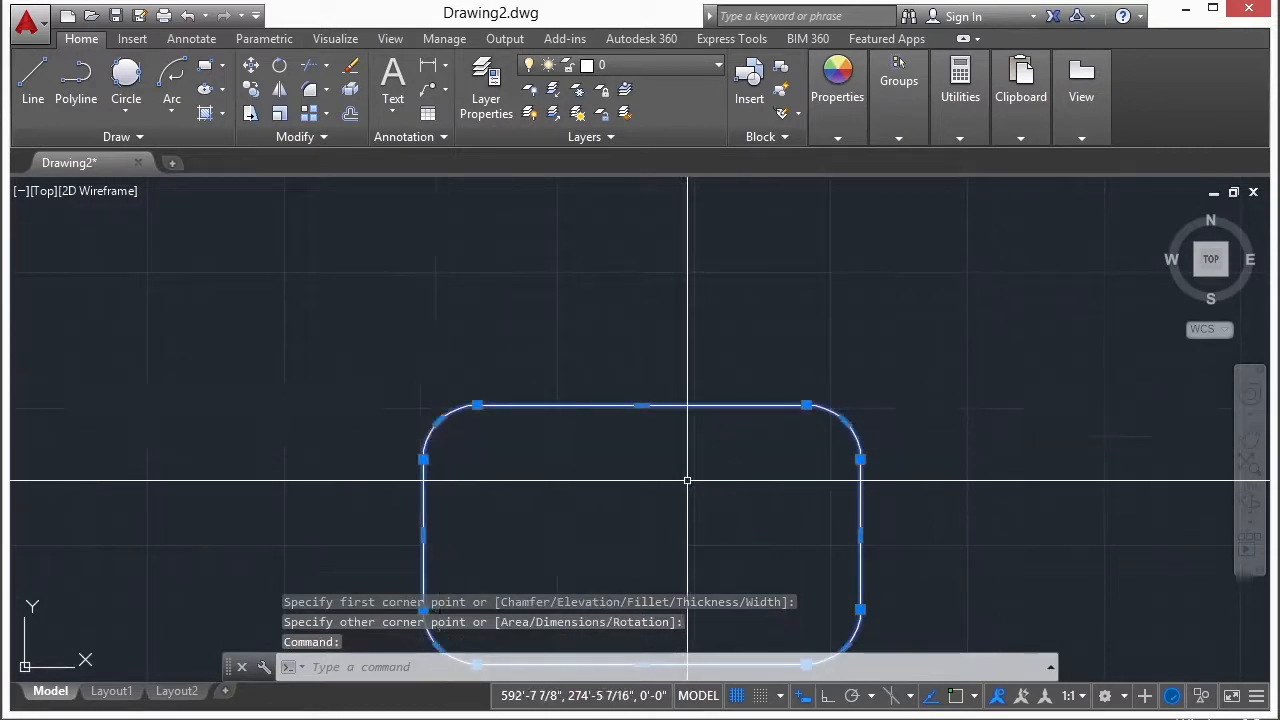
{"action": "middle_click_drag", "start_coordinate": [686, 463], "coordinate": [551, 349]}
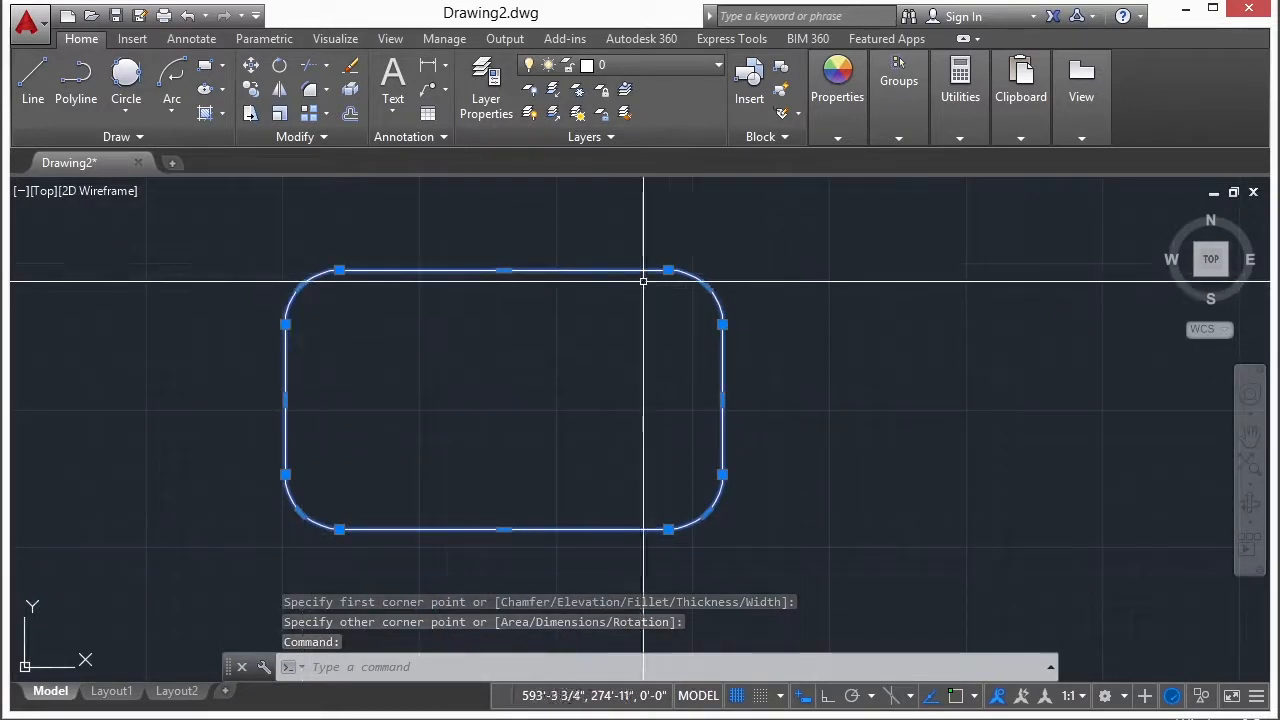
Step: Show the grip options for the filleted rectangle's upper-right rounded corner and deselect the rectangle
{"action": "mouse_move", "coordinate": [707, 287]}
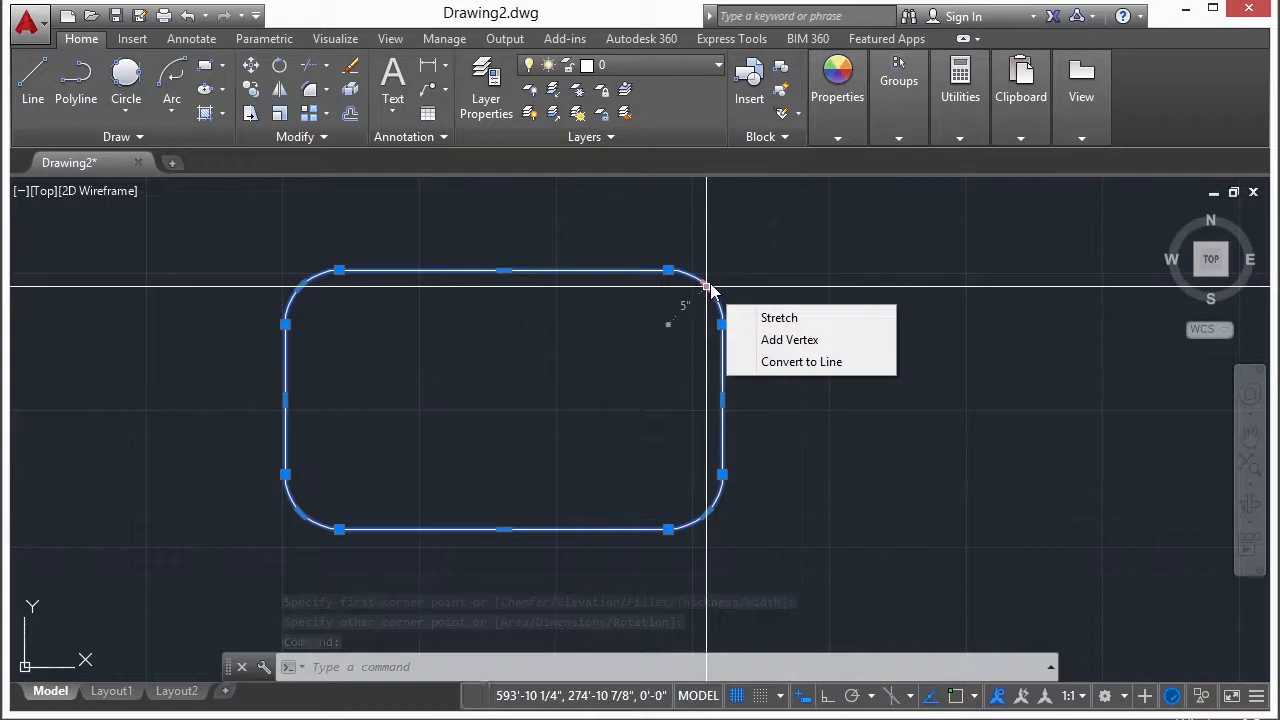
{"action": "key", "text": "Escape"}
{"action": "key", "text": "Escape"}
Step: Draw a rectangle with an elevation of 5 inches, to the right of the filleted rectangle
{"action": "scroll", "coordinate": [414, 366], "scroll_direction": "down", "scroll_amount": 3}
{"action": "scroll", "coordinate": [643, 367], "scroll_direction": "down", "scroll_amount": 3}
{"action": "scroll", "coordinate": [643, 367], "scroll_direction": "down", "scroll_amount": 2}
{"action": "middle_click_drag", "start_coordinate": [575, 355], "coordinate": [360, 363]}
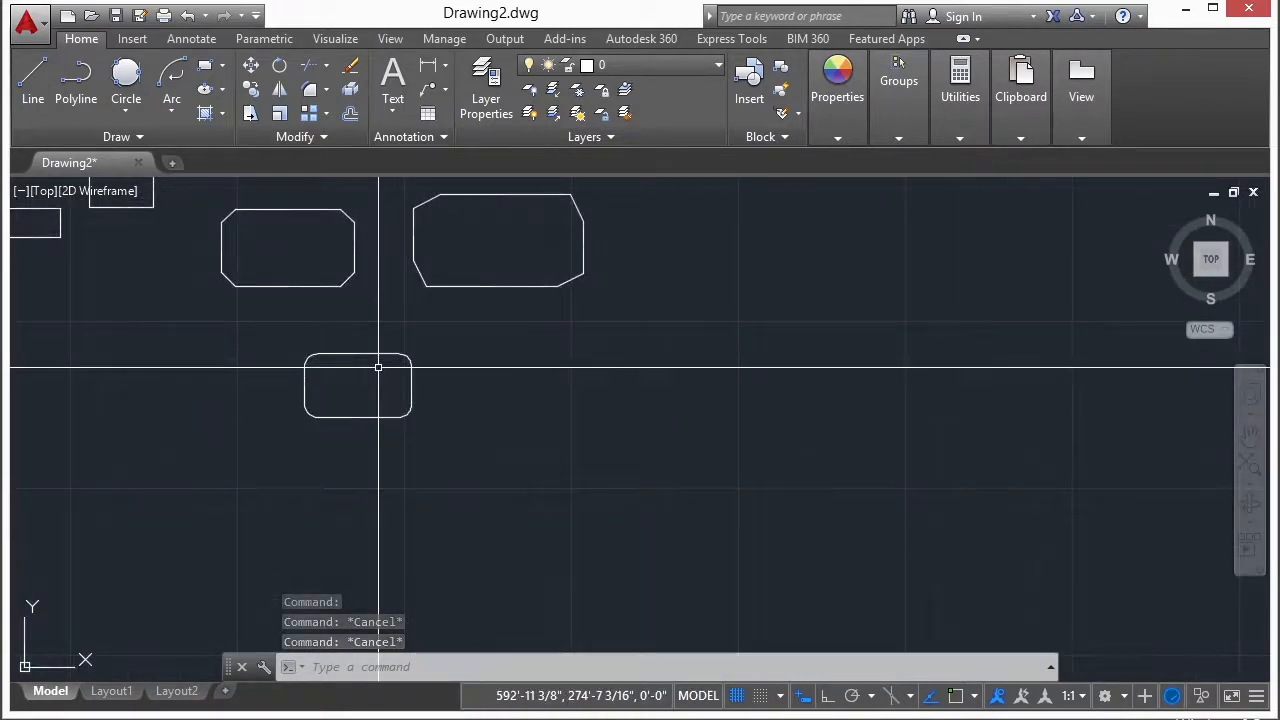
{"action": "type", "text": "rec"}
{"action": "key", "text": "Return"}
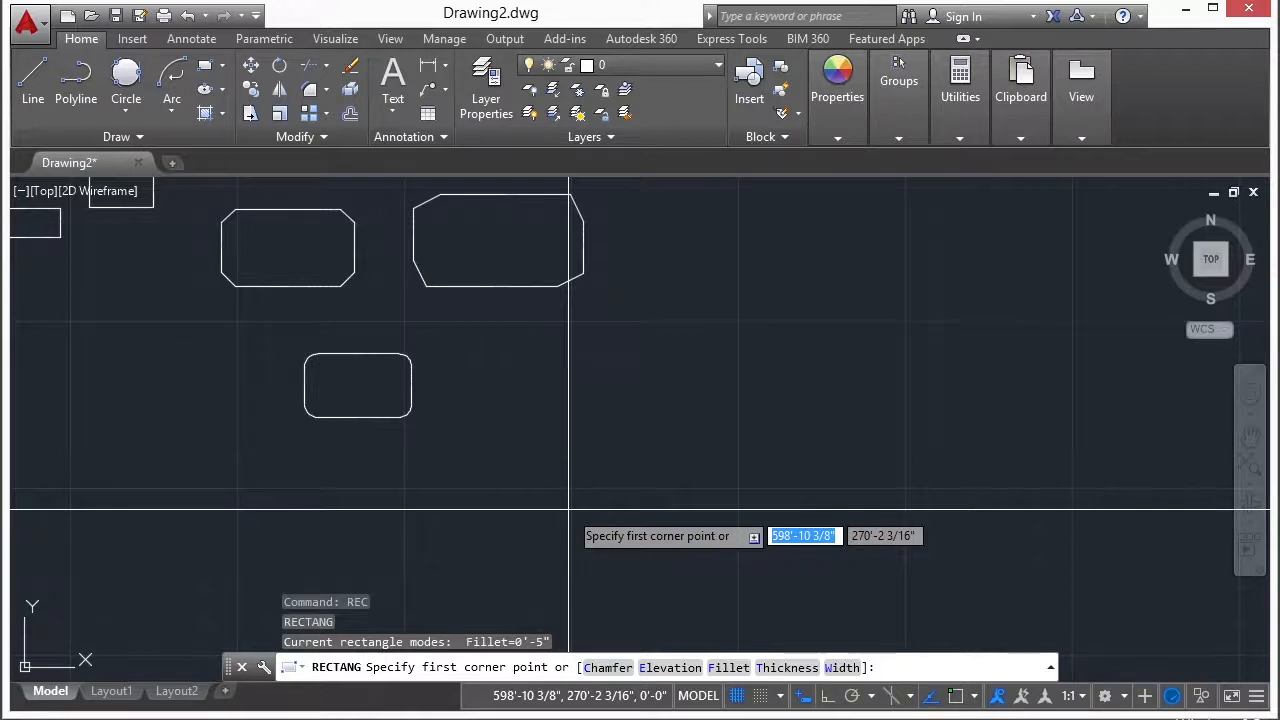
{"action": "key", "text": "Return"}
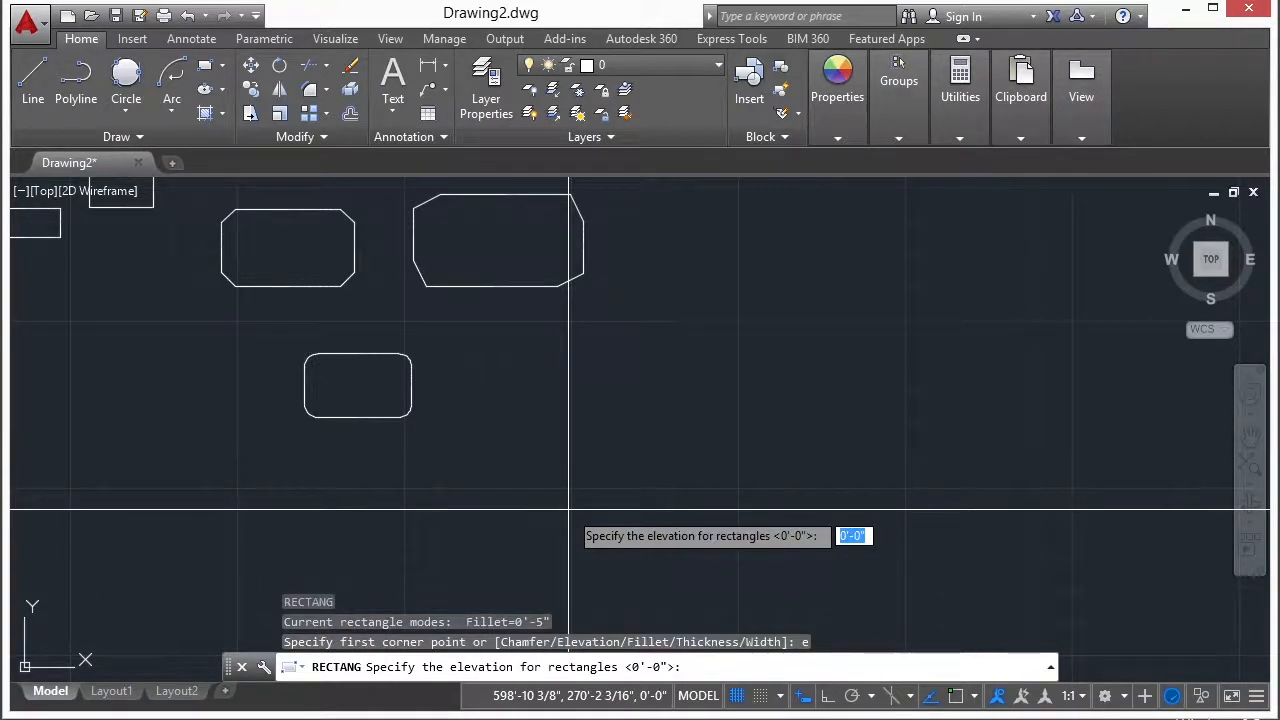
{"action": "type", "text": "5"}
{"action": "key", "text": "Return"}
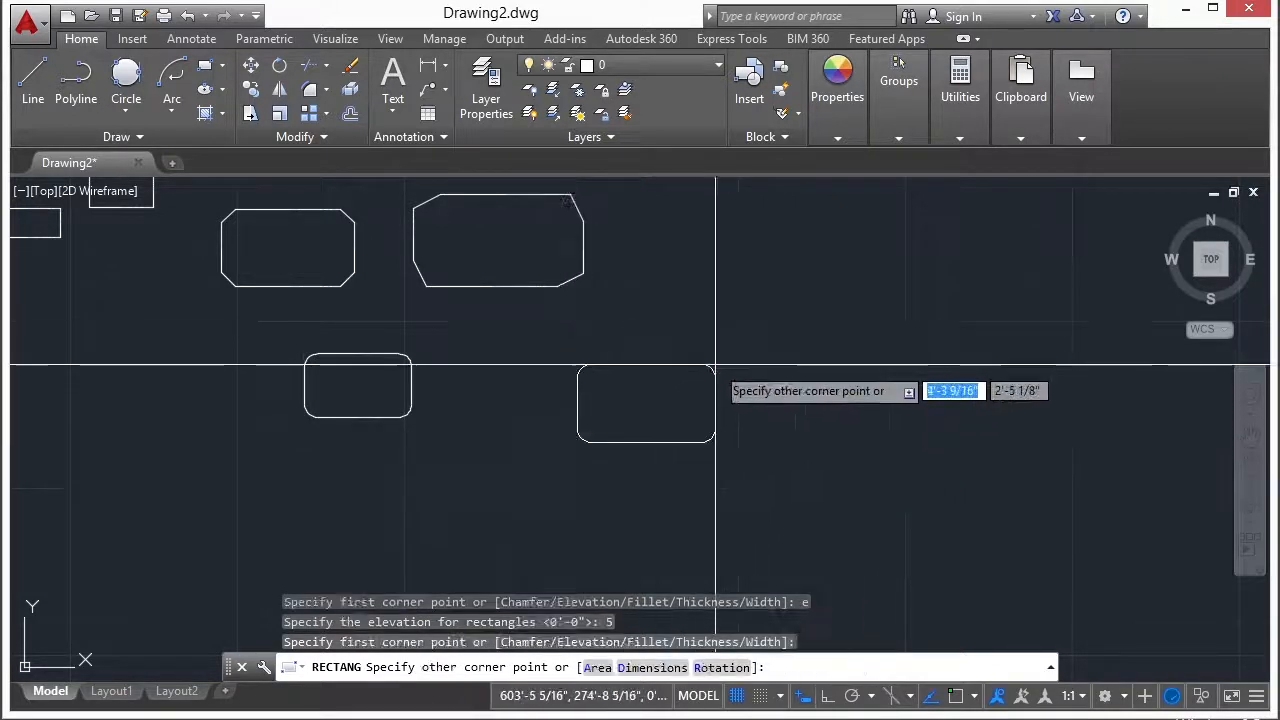
{"action": "left_click", "coordinate": [749, 351]}
Step: Examine the elevated rectangle's height against the other shapes from the side and restore the World plan view
{"action": "scroll", "coordinate": [598, 348], "scroll_direction": "up", "scroll_amount": 4}
{"action": "scroll", "coordinate": [708, 364], "scroll_direction": "down", "scroll_amount": 2}
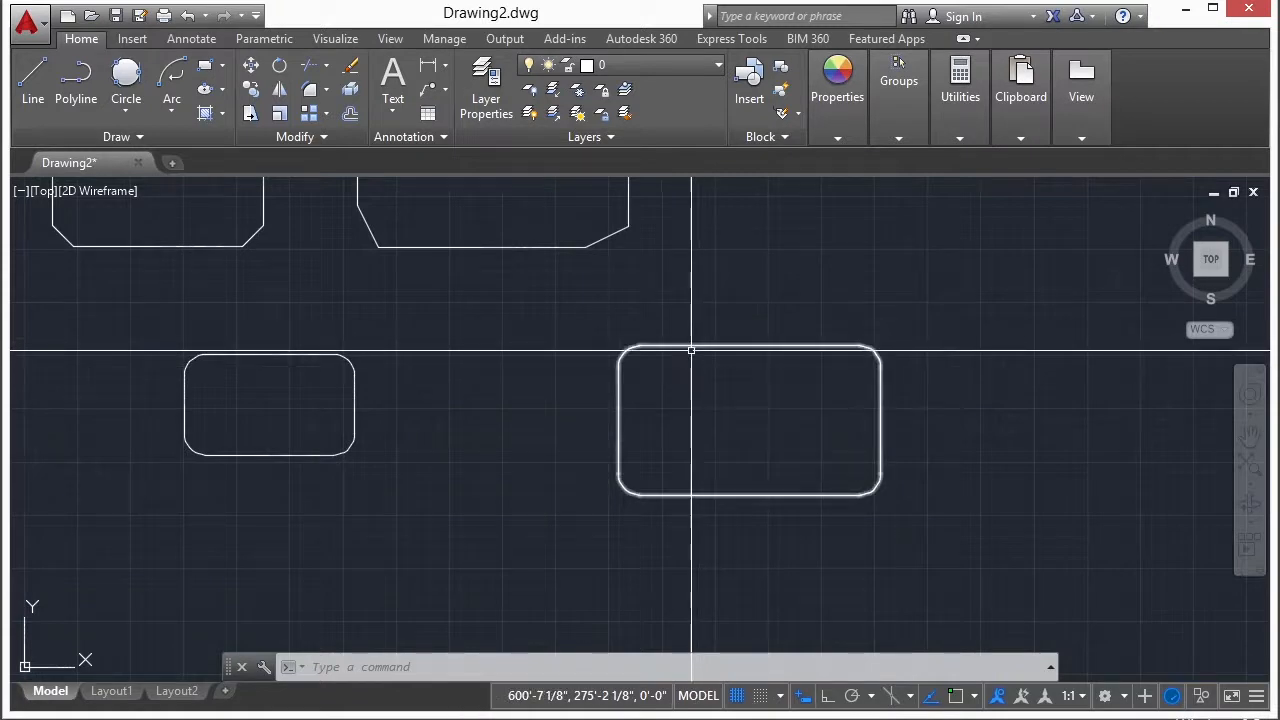
{"action": "mouse_move", "coordinate": [603, 491]}
{"action": "middle_mouse_down", "text": "shift"}
{"action": "mouse_move", "coordinate": [658, 440]}
{"action": "mouse_move", "coordinate": [634, 354]}
{"action": "mouse_move", "coordinate": [593, 317]}
{"action": "middle_mouse_up", "text": "shift"}
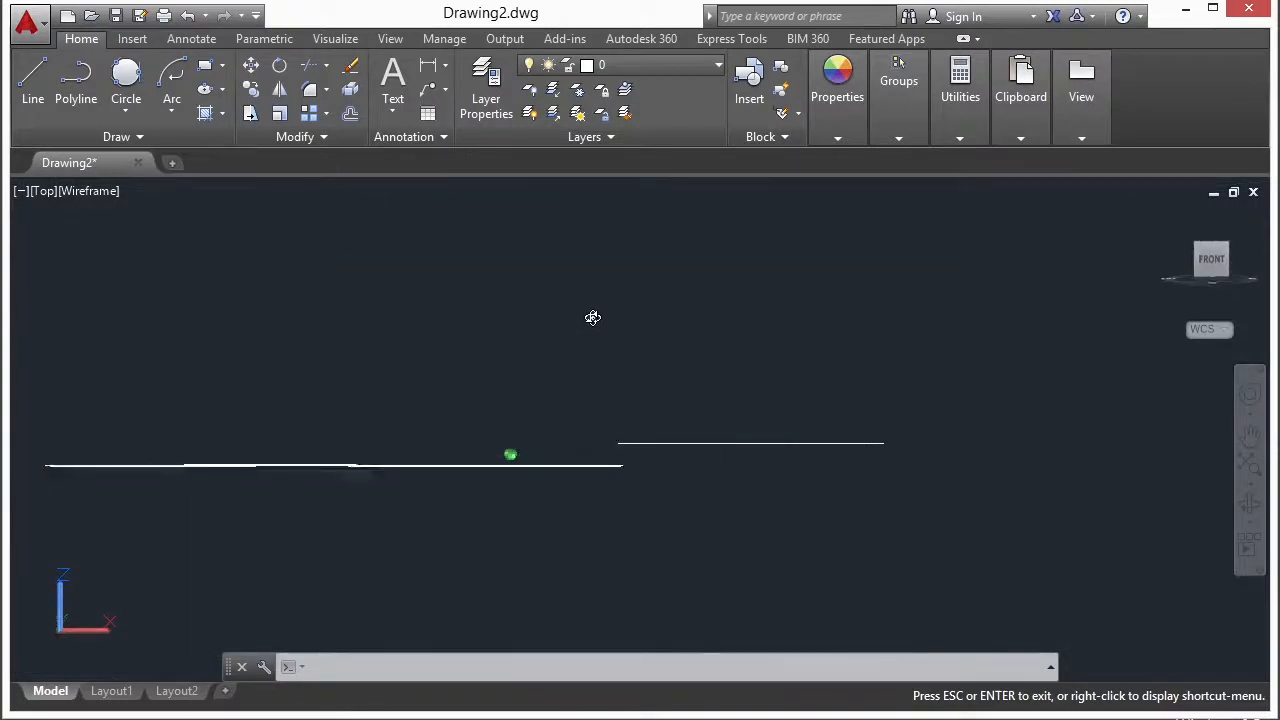
{"action": "middle_click_drag", "start_coordinate": [510, 455], "coordinate": [517, 466], "text": "shift"}
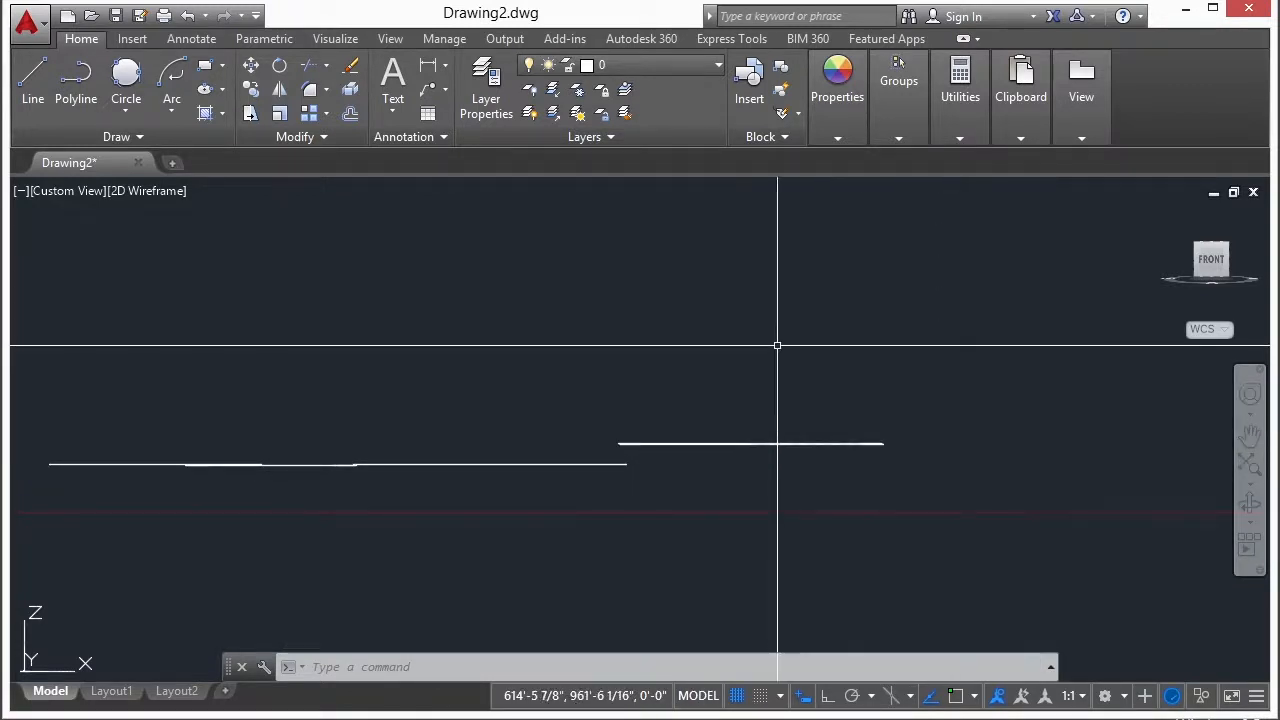
{"action": "key", "text": "Return"}
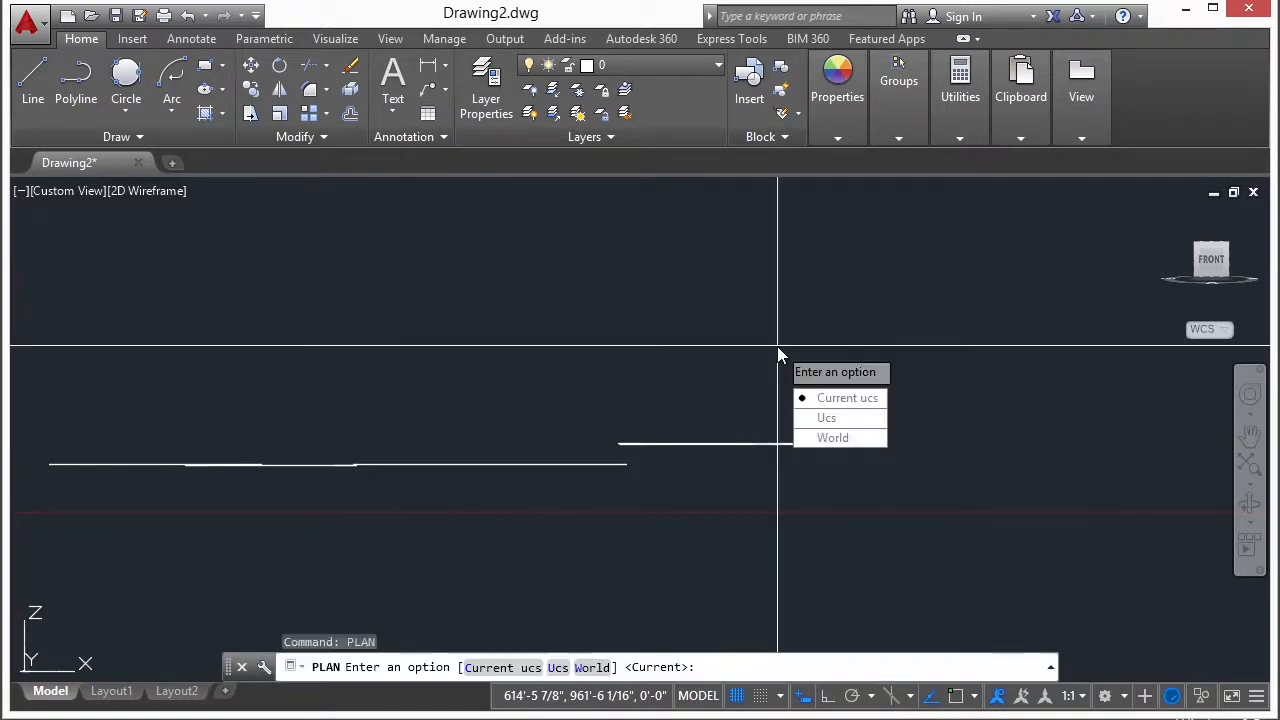
{"action": "left_click", "coordinate": [842, 440]}
Step: Draw a rounded rectangle with a thickness of 5 inches, to the right of the elevated rectangle
{"action": "scroll", "coordinate": [388, 414], "scroll_direction": "down", "scroll_amount": 2}
{"action": "middle_click_drag", "start_coordinate": [743, 485], "coordinate": [540, 428]}
{"action": "type", "text": "rec"}
{"action": "key", "text": "Return"}
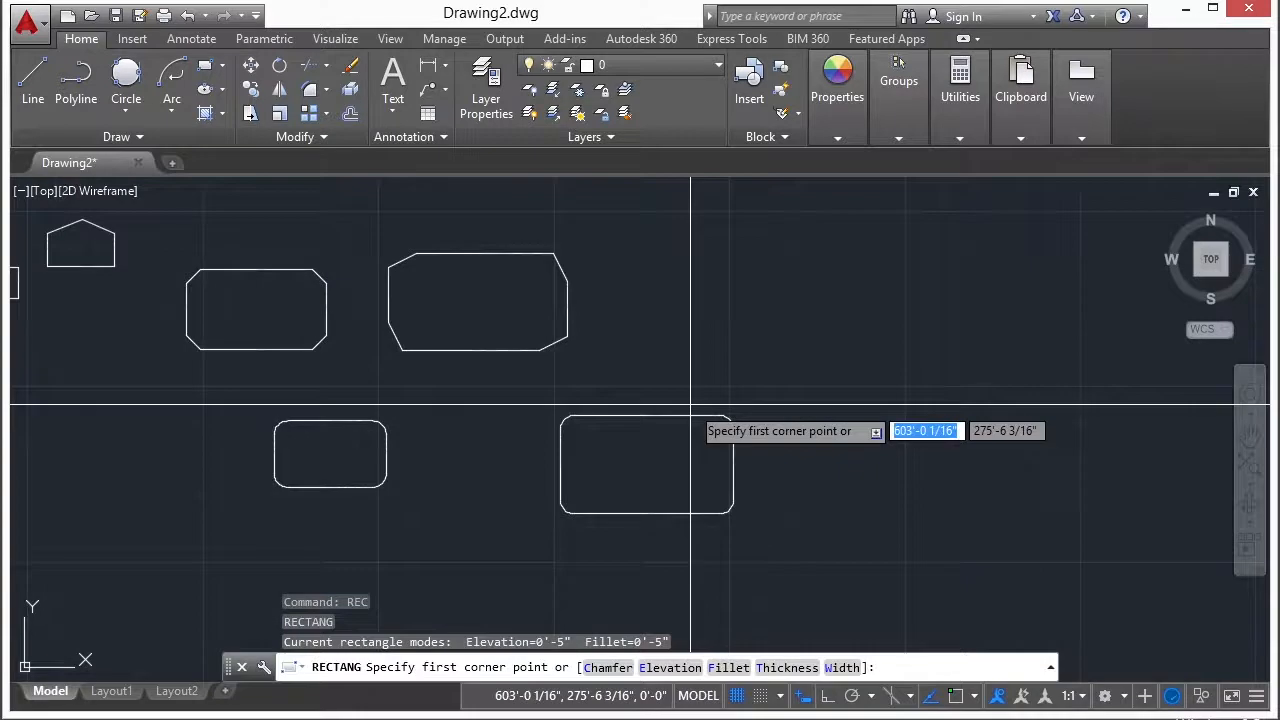
{"action": "key", "text": "Return"}
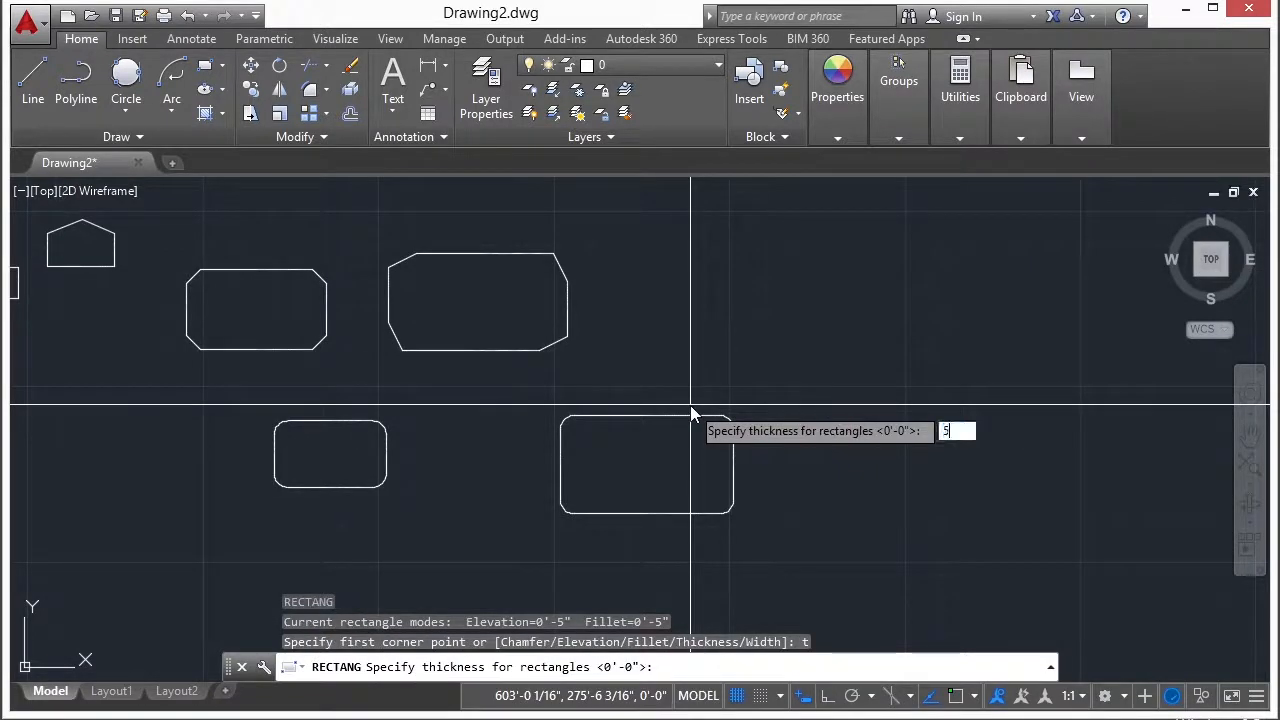
{"action": "key", "text": "Return"}
{"action": "left_click", "coordinate": [820, 484]}
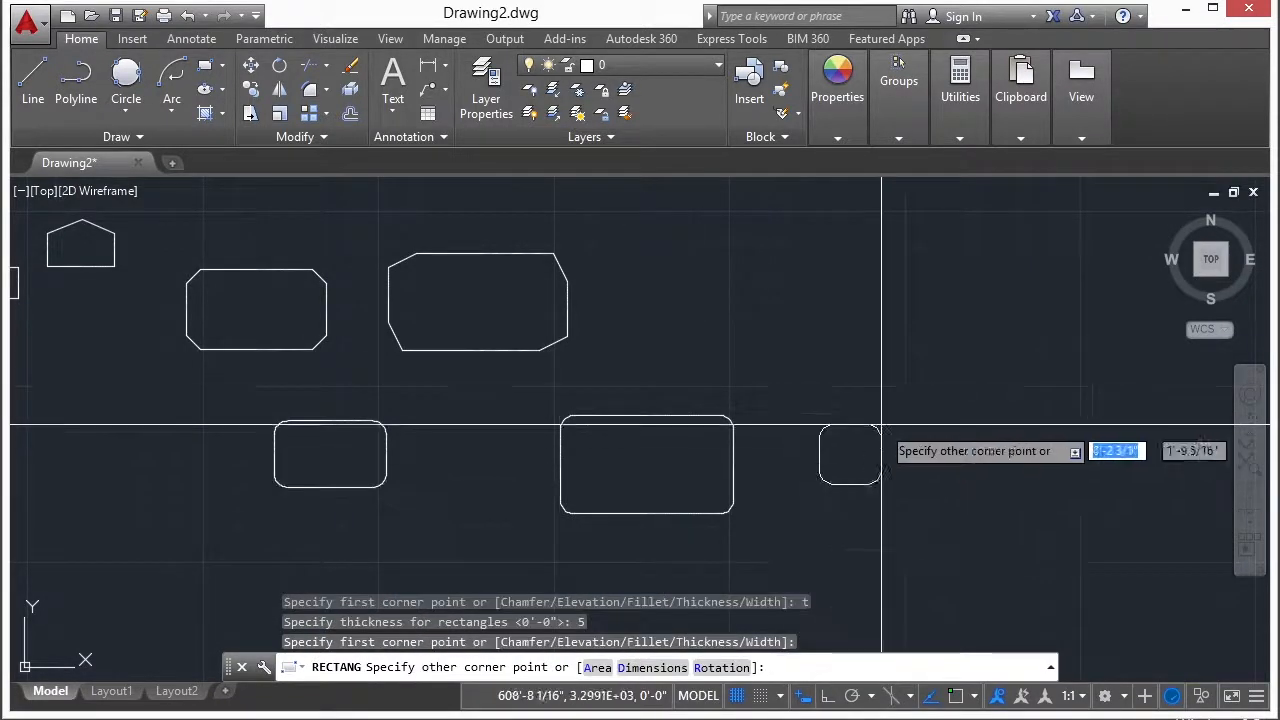
{"action": "left_click", "coordinate": [960, 398]}
Step: Examine the thick rectangle in 3D, comparing its extruded walls and elevation with the flat rectangles
{"action": "mouse_move", "coordinate": [911, 431]}
{"action": "middle_mouse_down"}
{"action": "mouse_move", "coordinate": [802, 400]}
{"action": "mouse_move", "coordinate": [791, 457]}
{"action": "mouse_move", "coordinate": [721, 396]}
{"action": "mouse_move", "coordinate": [711, 332]}
{"action": "middle_mouse_up"}
{"action": "middle_click_drag", "start_coordinate": [802, 453], "coordinate": [726, 340]}
{"action": "scroll", "coordinate": [688, 447], "scroll_direction": "up", "scroll_amount": 6}
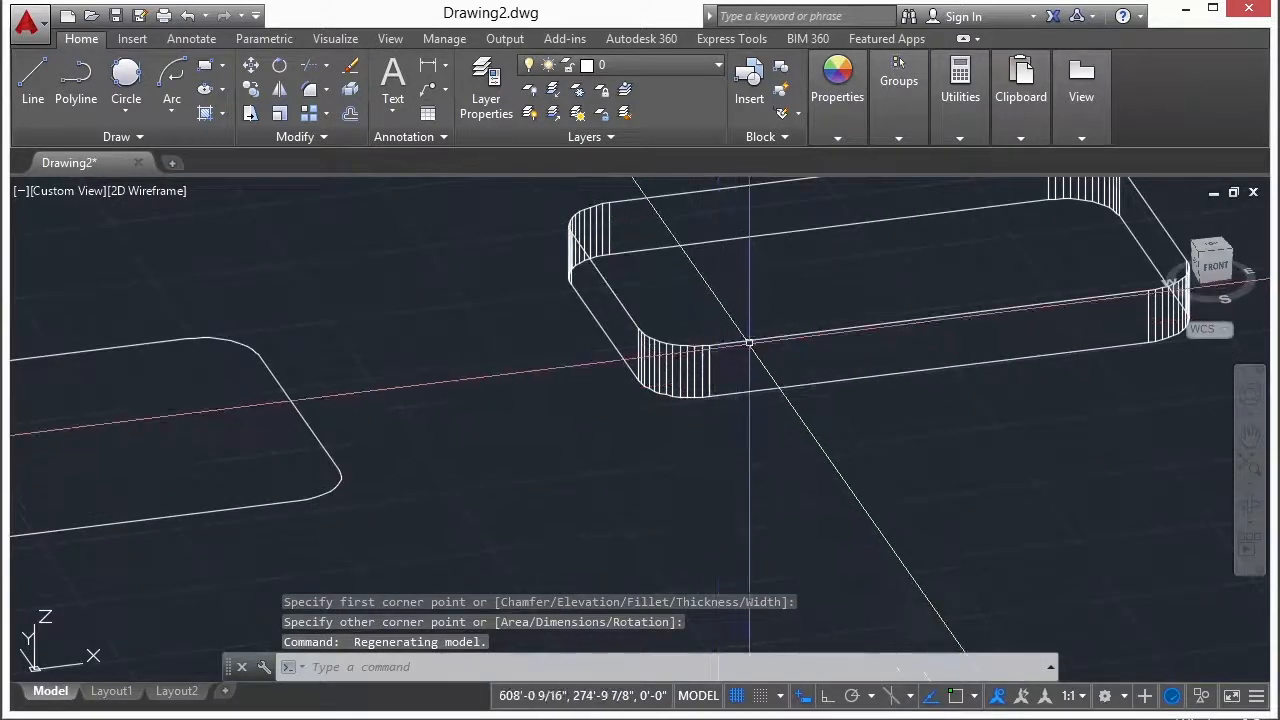
{"action": "middle_click_drag", "start_coordinate": [750, 436], "coordinate": [786, 380], "text": "shift"}
{"action": "scroll", "coordinate": [829, 366], "scroll_direction": "down", "scroll_amount": 5}
{"action": "mouse_move", "coordinate": [690, 396]}
{"action": "middle_mouse_down", "text": "shift"}
{"action": "mouse_move", "coordinate": [677, 400]}
{"action": "mouse_move", "coordinate": [682, 391]}
{"action": "middle_mouse_up", "text": "shift"}
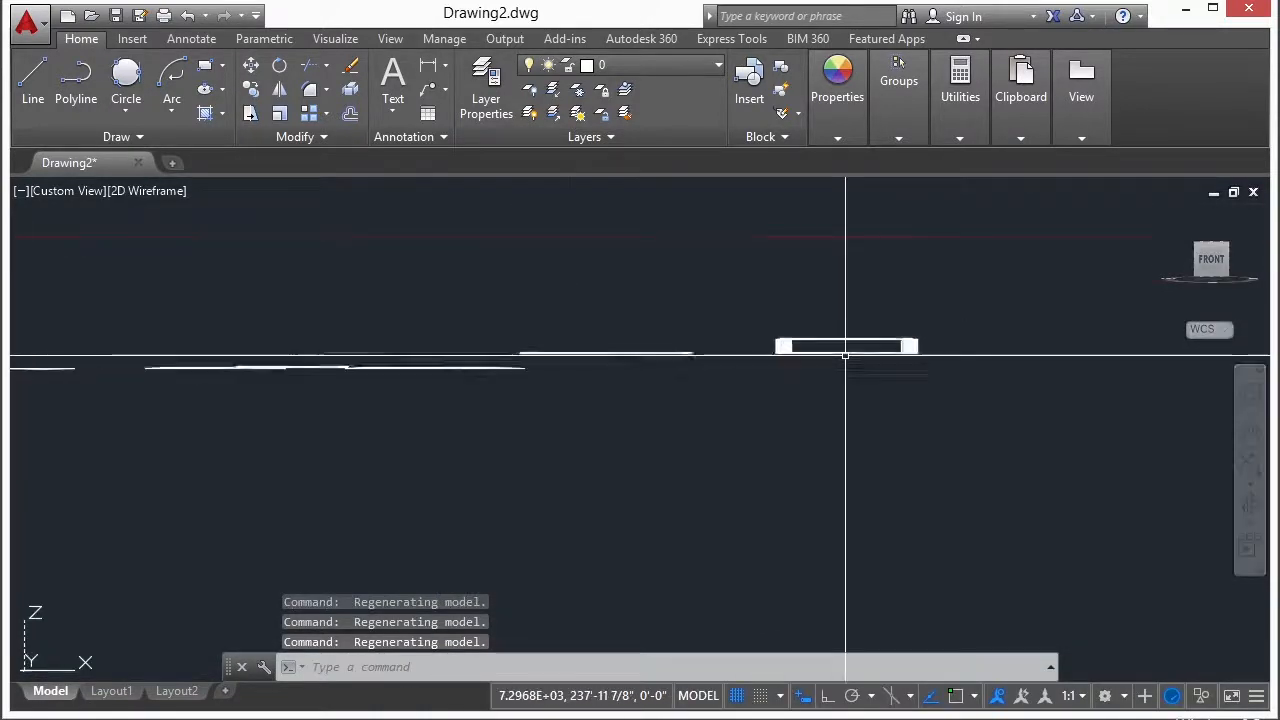
{"action": "middle_click_drag", "start_coordinate": [791, 430], "coordinate": [805, 450], "text": "shift"}
{"action": "scroll", "coordinate": [540, 420], "scroll_direction": "up", "scroll_amount": 2}
{"action": "scroll", "coordinate": [540, 420], "scroll_direction": "up", "scroll_amount": 2}
{"action": "scroll", "coordinate": [445, 405], "scroll_direction": "down", "scroll_amount": 2}
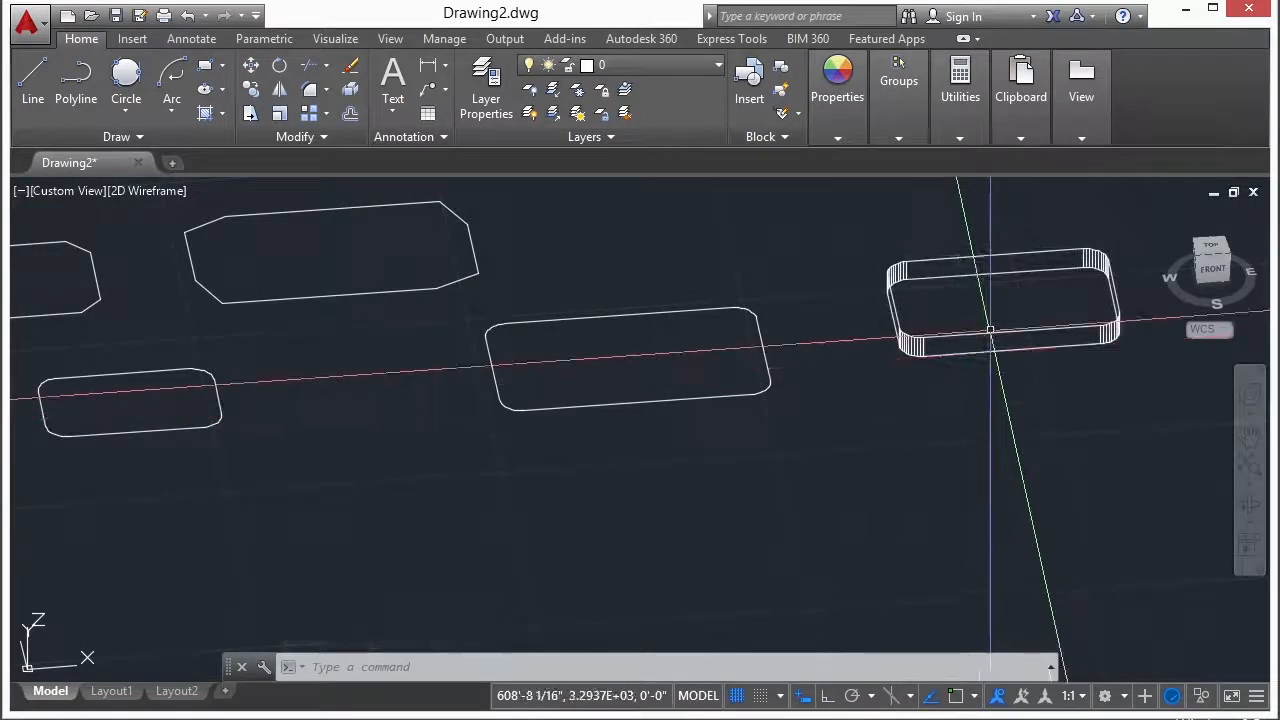
{"action": "scroll", "coordinate": [614, 393], "scroll_direction": "down", "scroll_amount": 2}
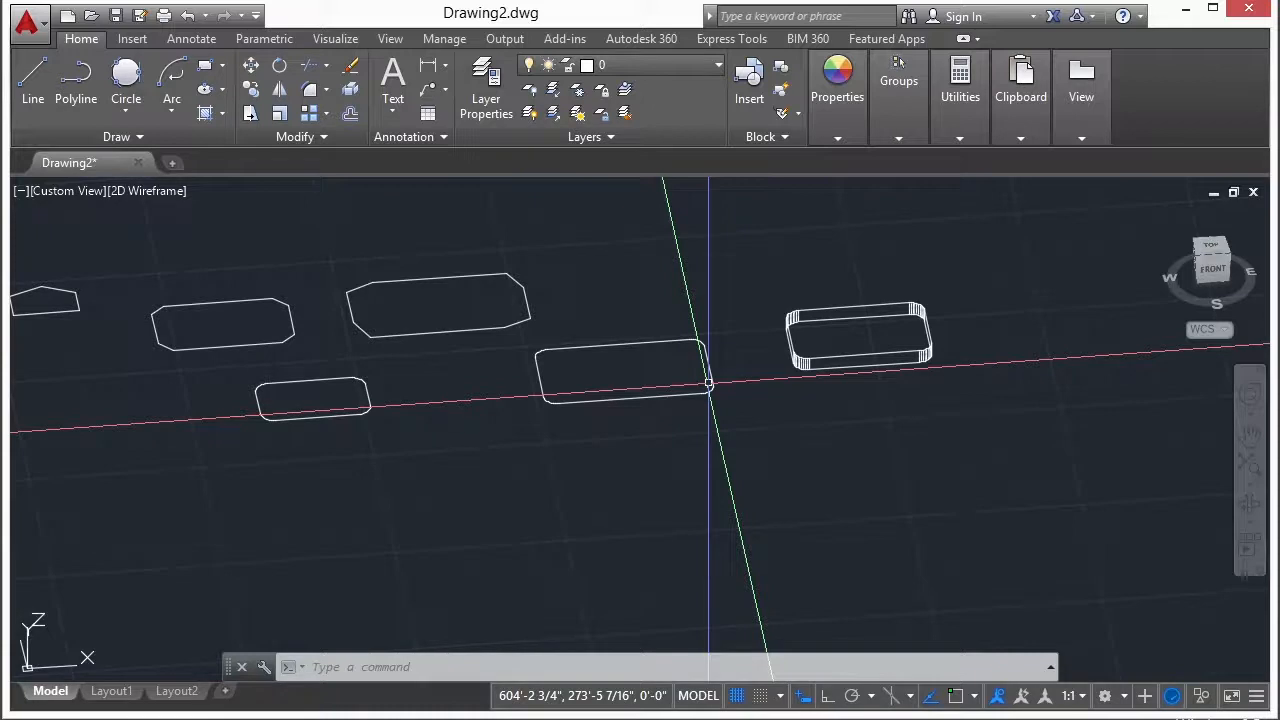
Step: Restore the plan view of the World coordinate system
{"action": "key", "text": "BackSpace"}
{"action": "type", "text": "n"}
{"action": "key", "text": "Return"}
{"action": "type", "text": "w"}
{"action": "key", "text": "Return"}
Step: Draw a rounded rectangle with a line width of 5 inches, to the right of the thick rectangle
{"action": "scroll", "coordinate": [345, 387], "scroll_direction": "down", "scroll_amount": 2}
{"action": "middle_click_drag", "start_coordinate": [827, 404], "coordinate": [627, 380]}
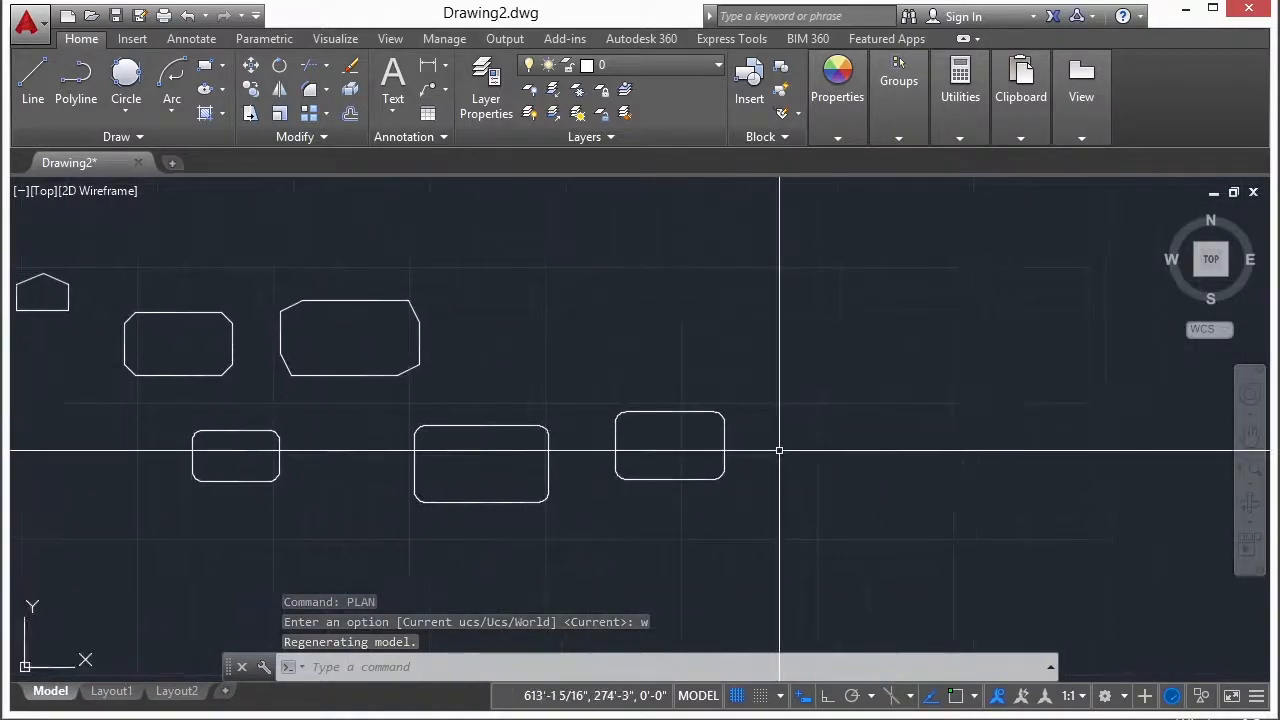
{"action": "type", "text": "rec"}
{"action": "key", "text": "Return"}
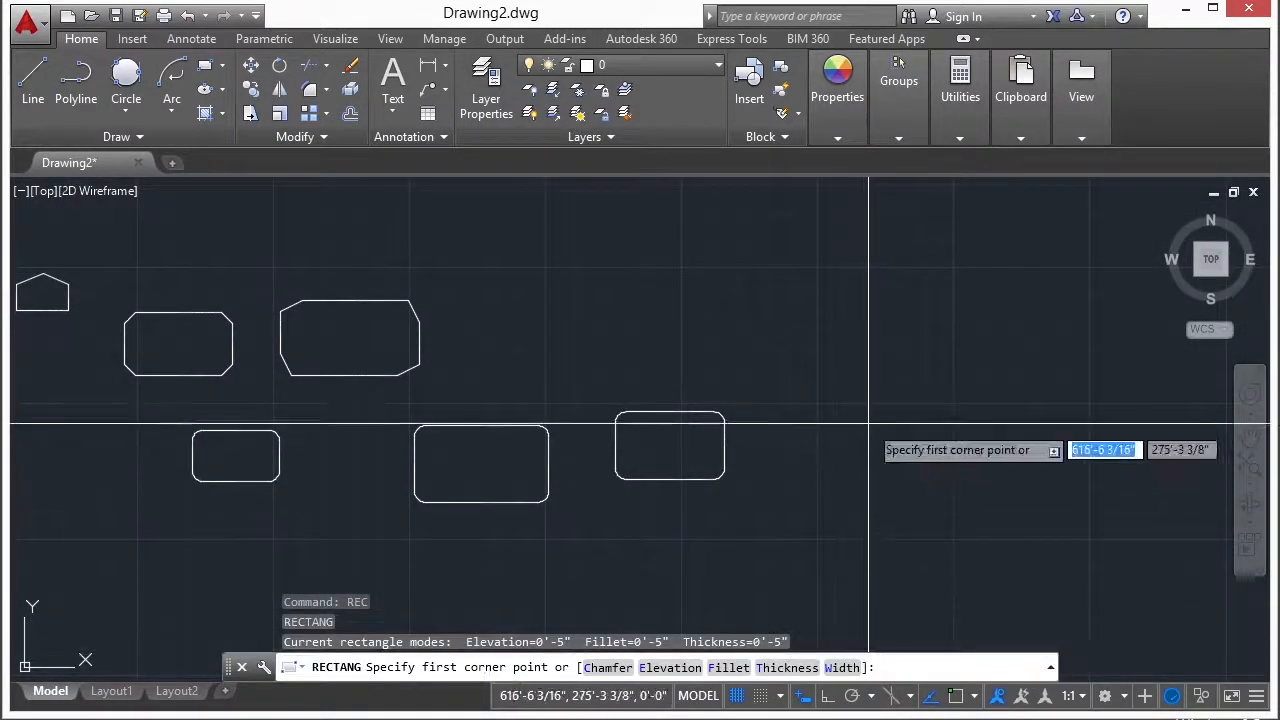
{"action": "type", "text": "w"}
{"action": "key", "text": "Return"}
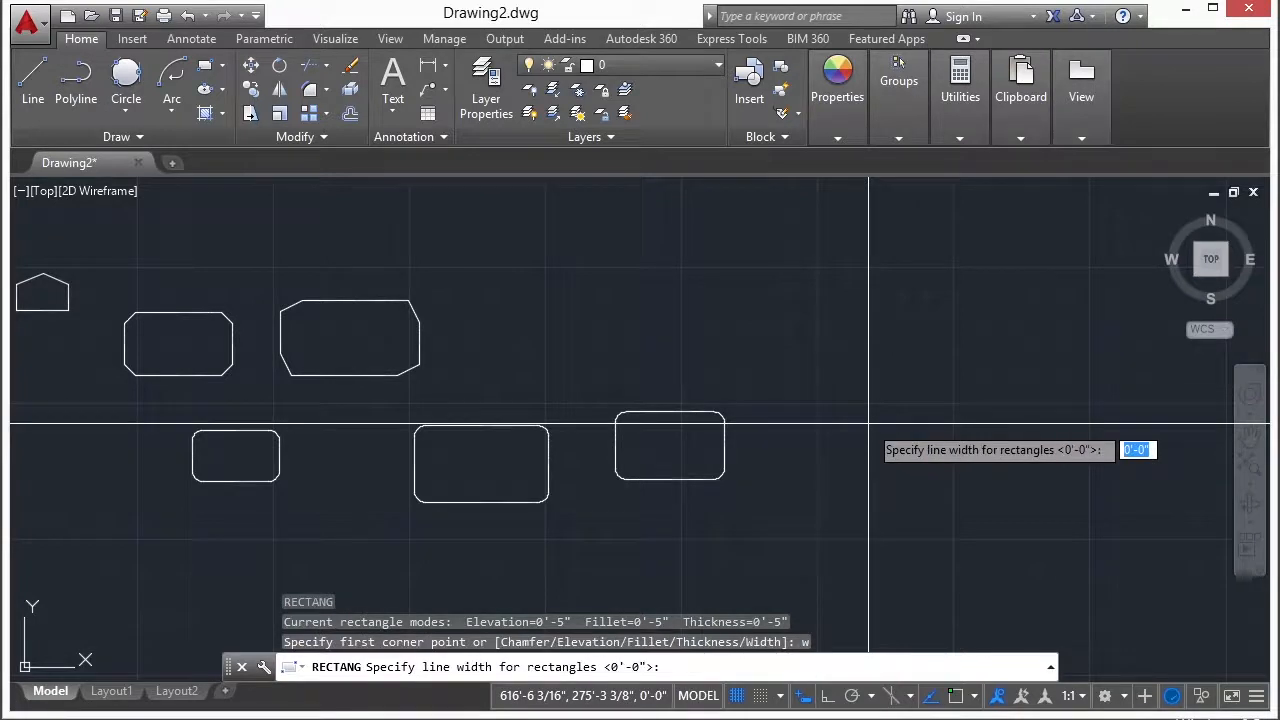
{"action": "type", "text": "5"}
{"action": "key", "text": "Return"}
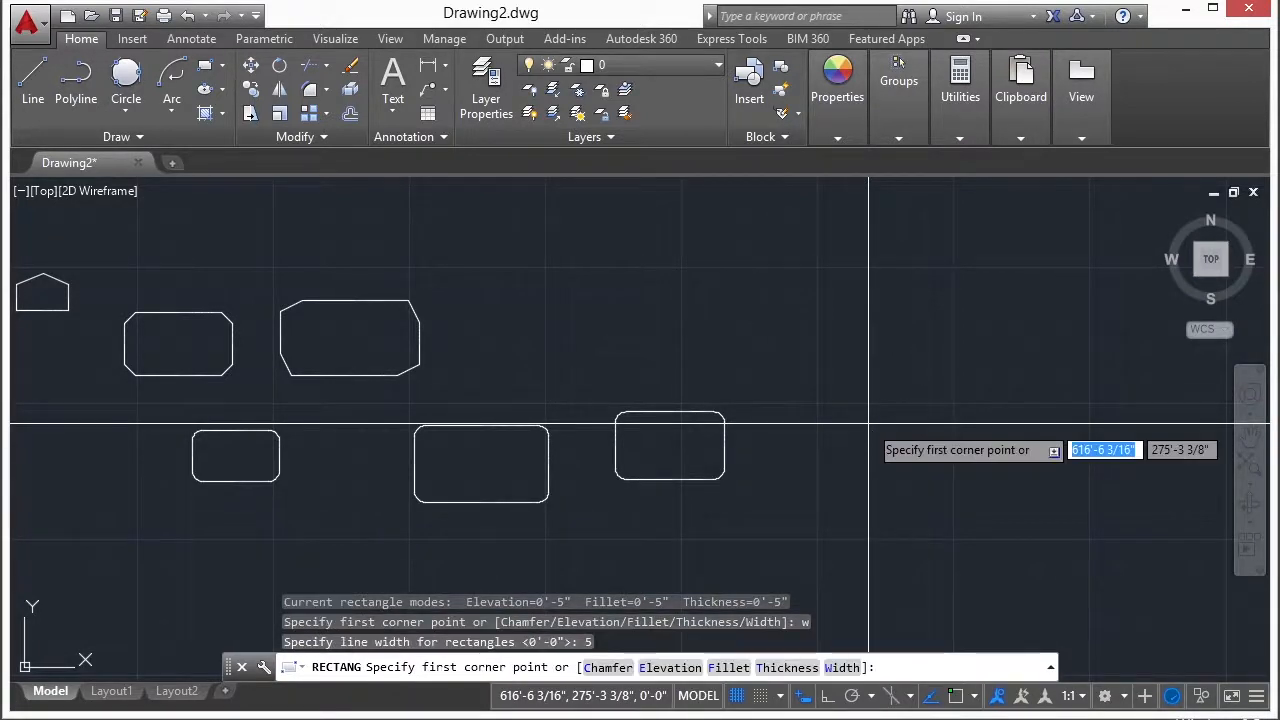
{"action": "left_click", "coordinate": [823, 478]}
{"action": "left_click", "coordinate": [961, 411]}
Step: Examine the wide-line rectangle in plan and in 3D, and return to the World plan view
{"action": "scroll", "coordinate": [894, 494], "scroll_direction": "up", "scroll_amount": 3}
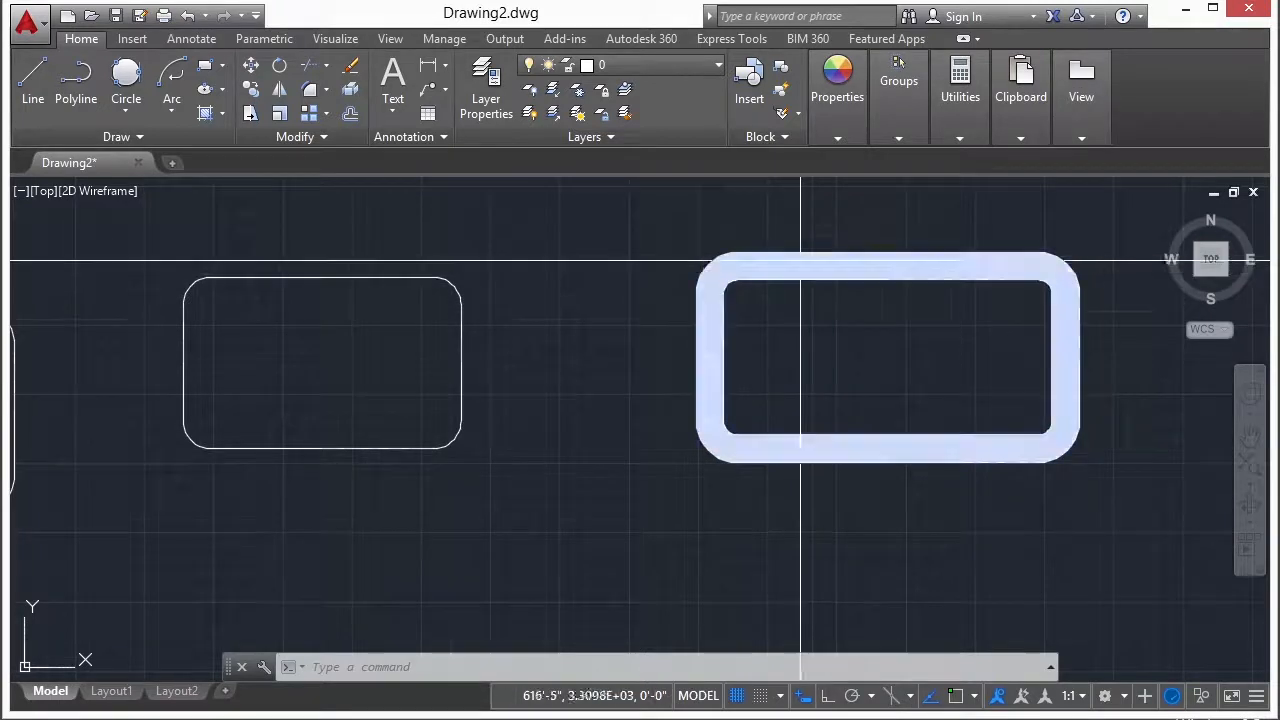
{"action": "scroll", "coordinate": [760, 405], "scroll_direction": "down", "scroll_amount": 2}
{"action": "middle_click_drag", "start_coordinate": [763, 409], "coordinate": [731, 326], "text": "shift"}
{"action": "scroll", "coordinate": [853, 405], "scroll_direction": "up", "scroll_amount": 4}
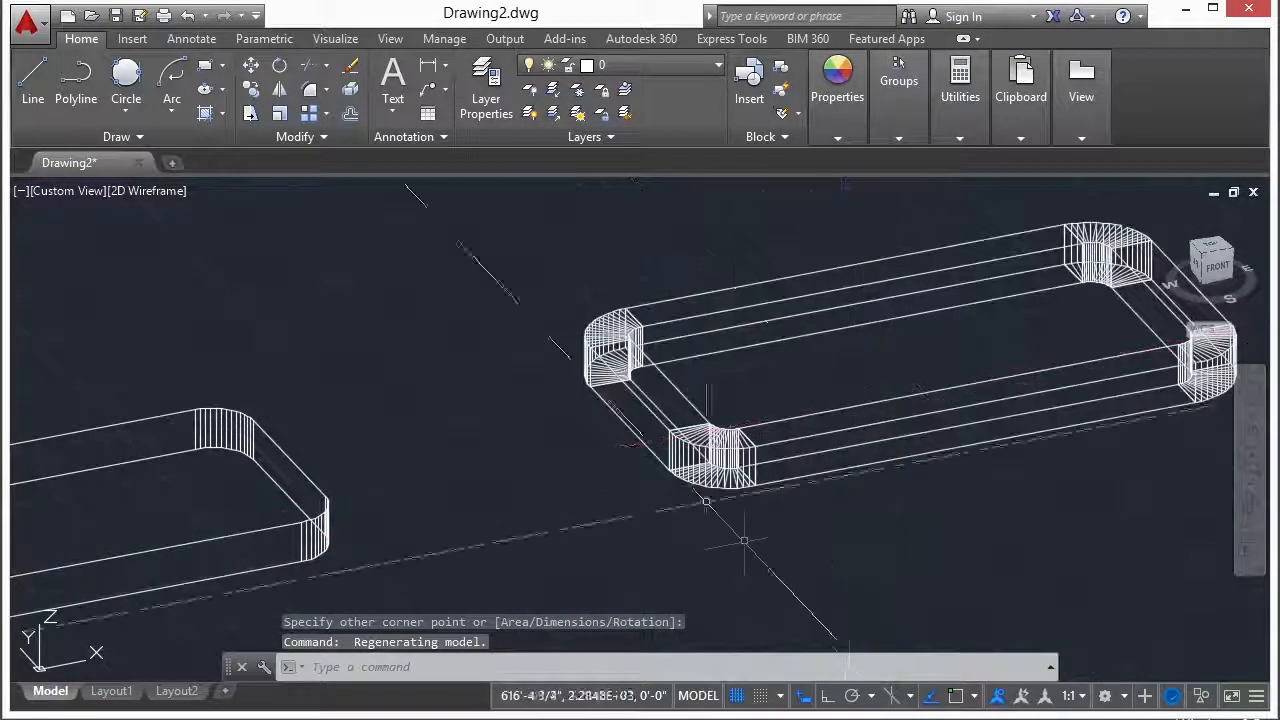
{"action": "scroll", "coordinate": [800, 405], "scroll_direction": "down", "scroll_amount": 3}
{"action": "middle_click_drag", "start_coordinate": [780, 410], "coordinate": [796, 505], "text": "shift"}
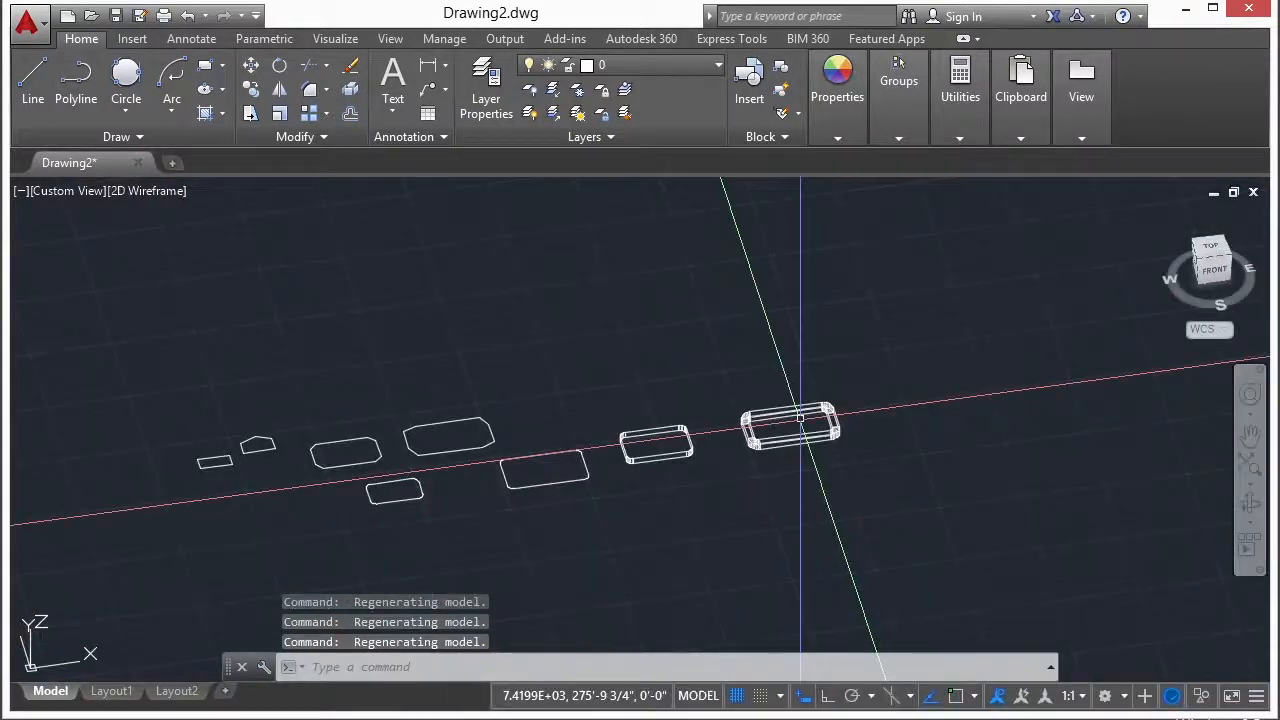
{"action": "type", "text": "plan"}
{"action": "key", "text": "Return"}
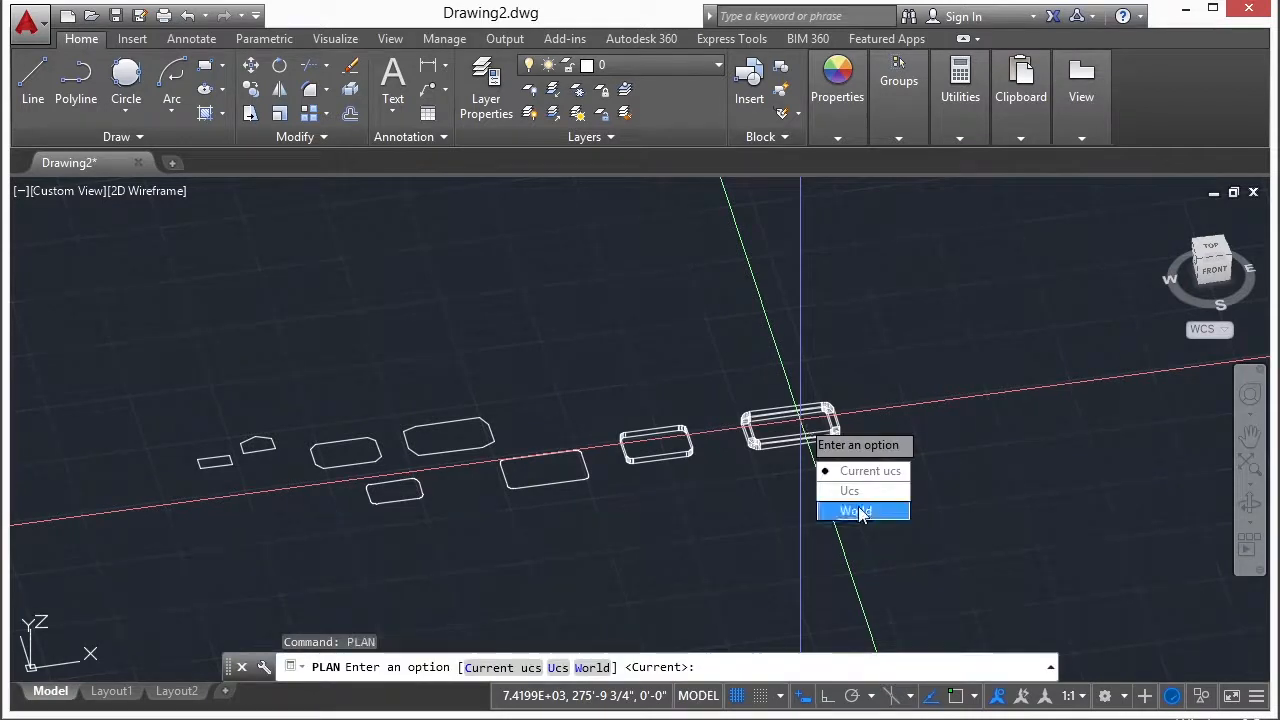
{"action": "key", "text": "Return"}
Step: Reset the Rectangle command's fillet radius and elevation to 0
{"action": "type", "text": "rec"}
{"action": "key", "text": "Return"}
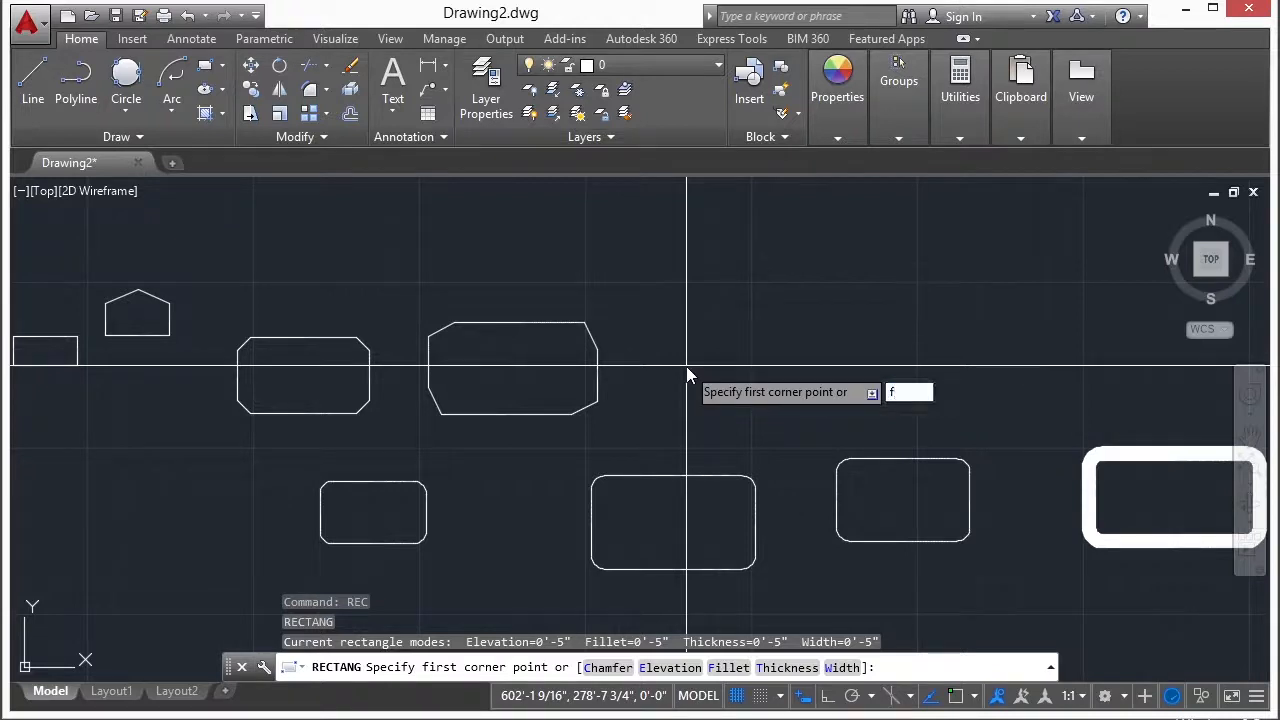
{"action": "type", "text": "f"}
{"action": "key", "text": "Return"}
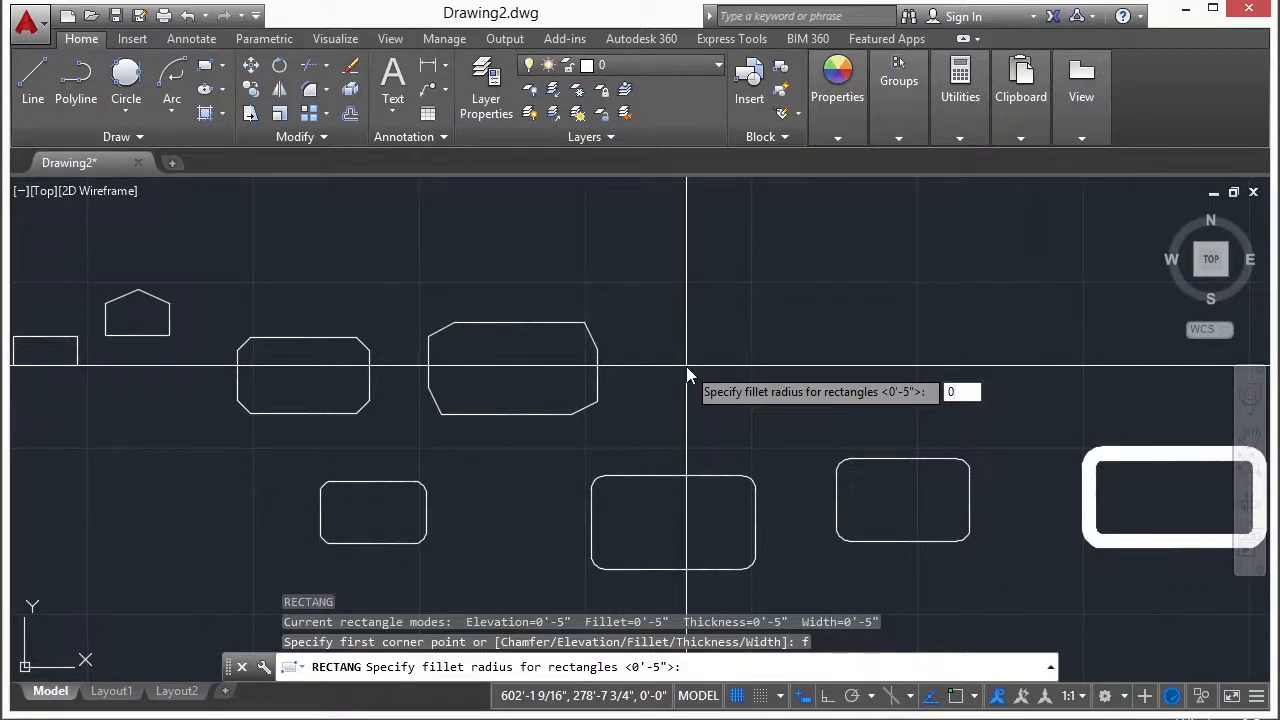
{"action": "key", "text": "Return"}
{"action": "type", "text": "e"}
{"action": "key", "text": "Return"}
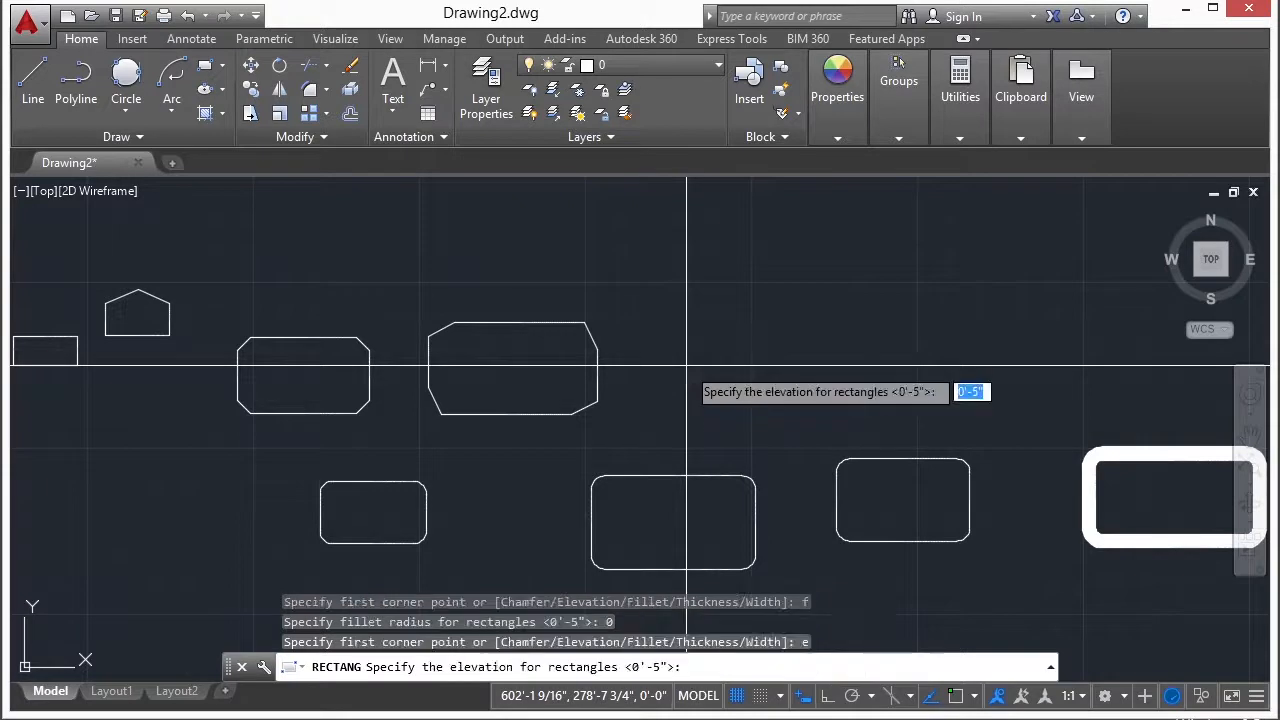
{"action": "key", "text": "Return"}
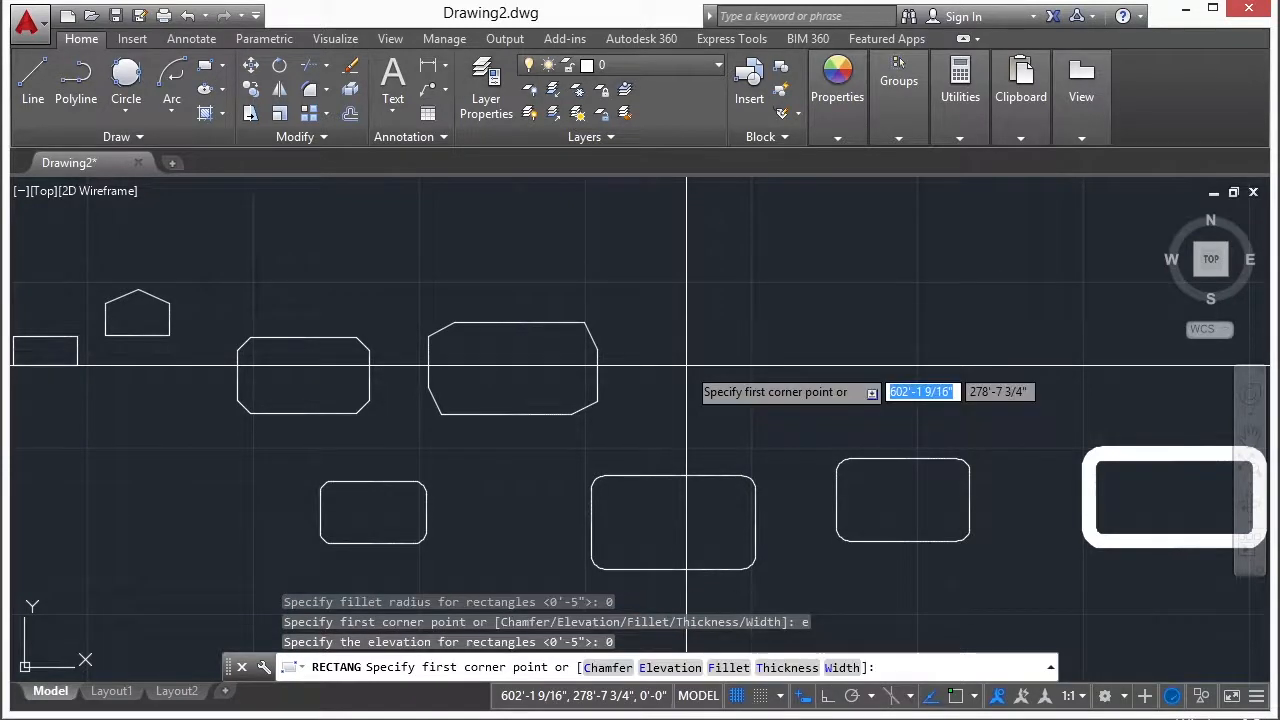
Step: Reset the rectangle thickness and line width to 0 and draw a plain rectangle above the thick rectangle
{"action": "type", "text": "t"}
{"action": "key", "text": "Return"}
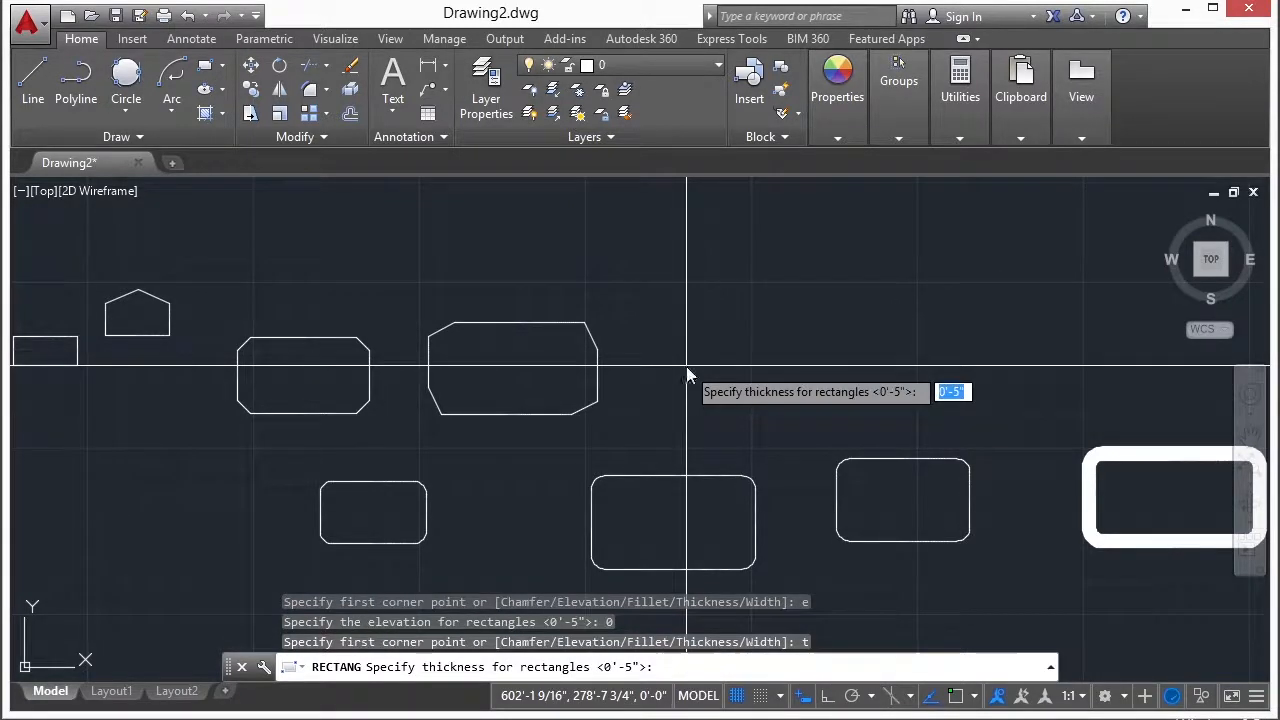
{"action": "key", "text": "Return"}
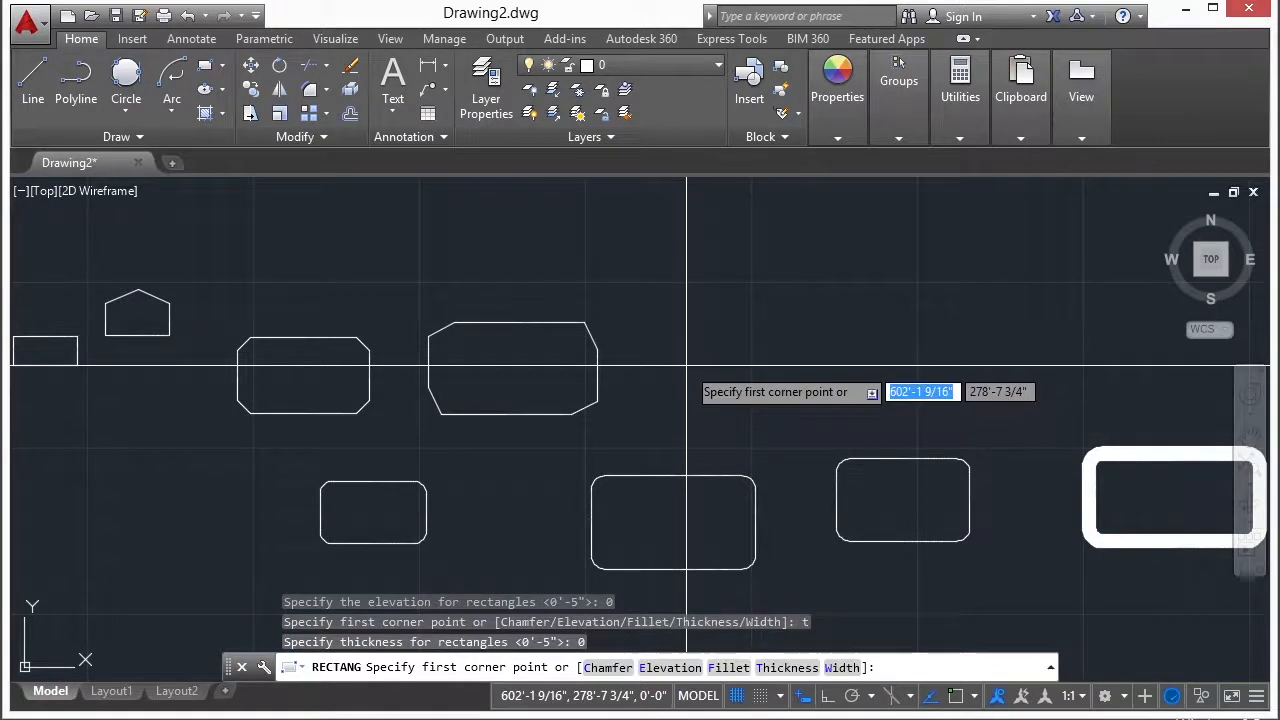
{"action": "type", "text": "w"}
{"action": "key", "text": "Return"}
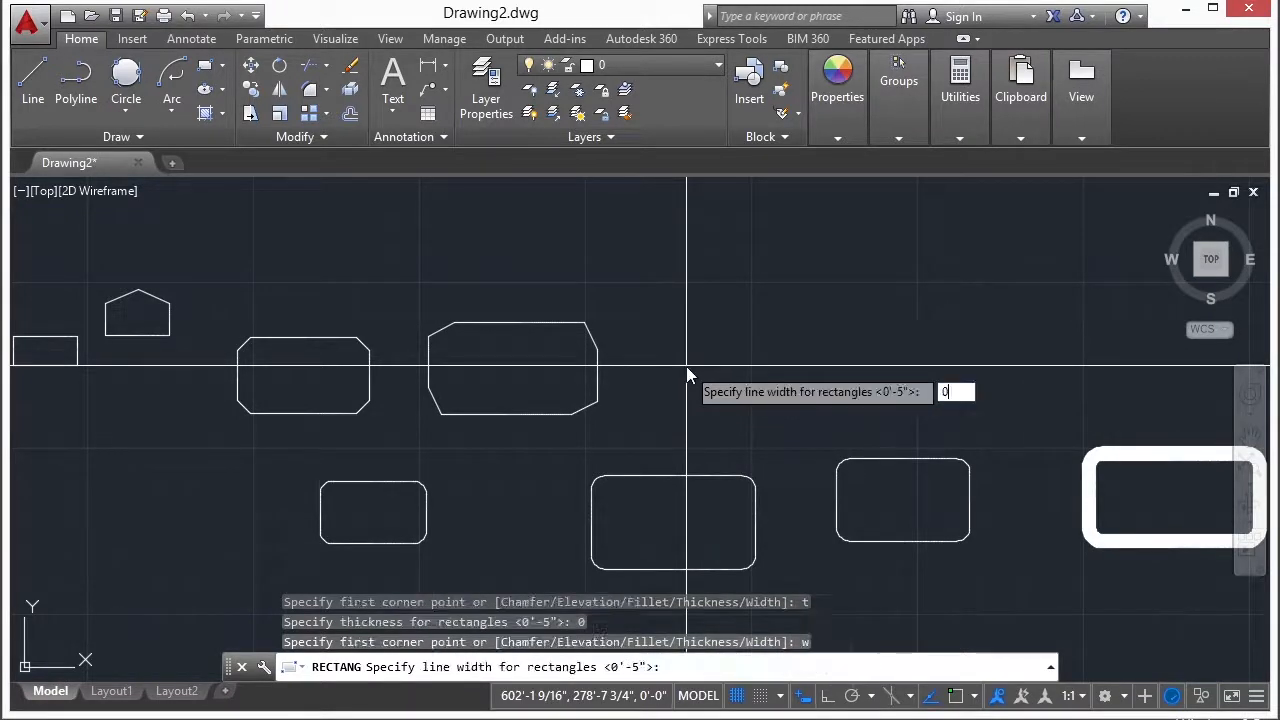
{"action": "key", "text": "Return"}
{"action": "left_click", "coordinate": [737, 246]}
{"action": "left_click", "coordinate": [927, 334]}
Step: Check the plain rectangle from a tilted 3D view and restore the World plan view
{"action": "middle_click_drag", "start_coordinate": [853, 363], "coordinate": [787, 288], "text": "shift"}
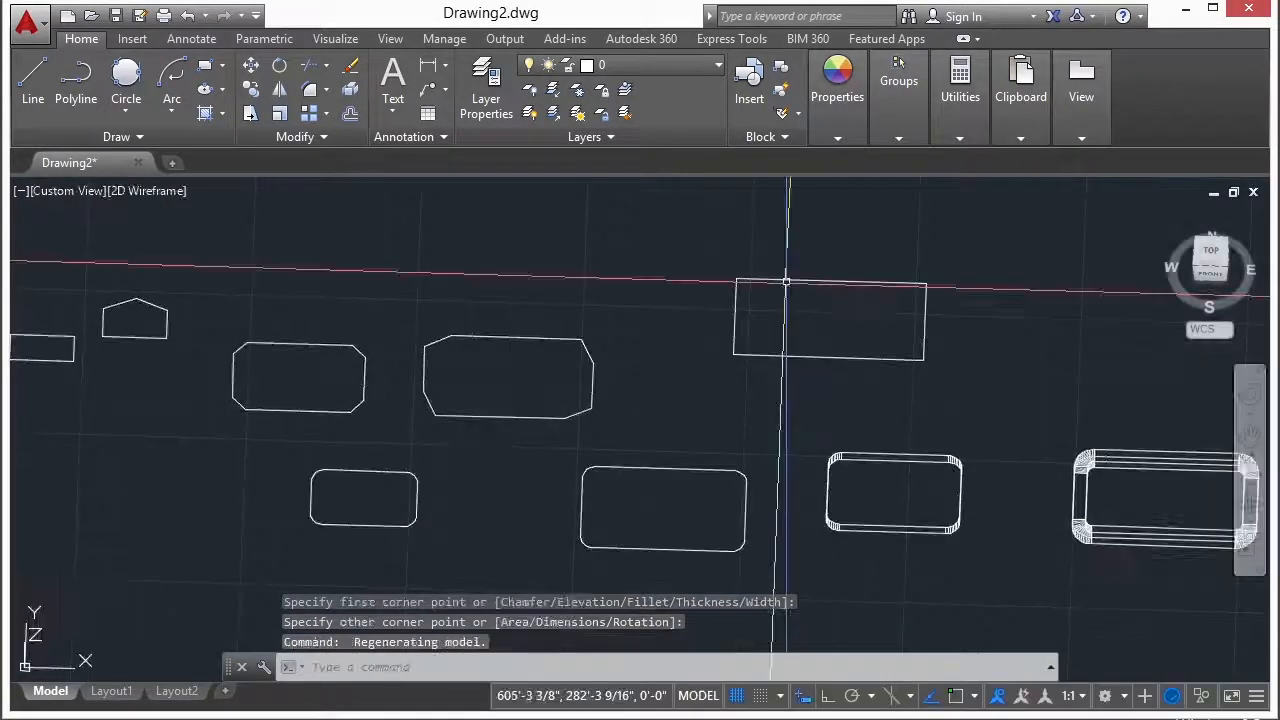
{"action": "type", "text": "plan"}
{"action": "key", "text": "Return"}
{"action": "left_click", "coordinate": [850, 374]}
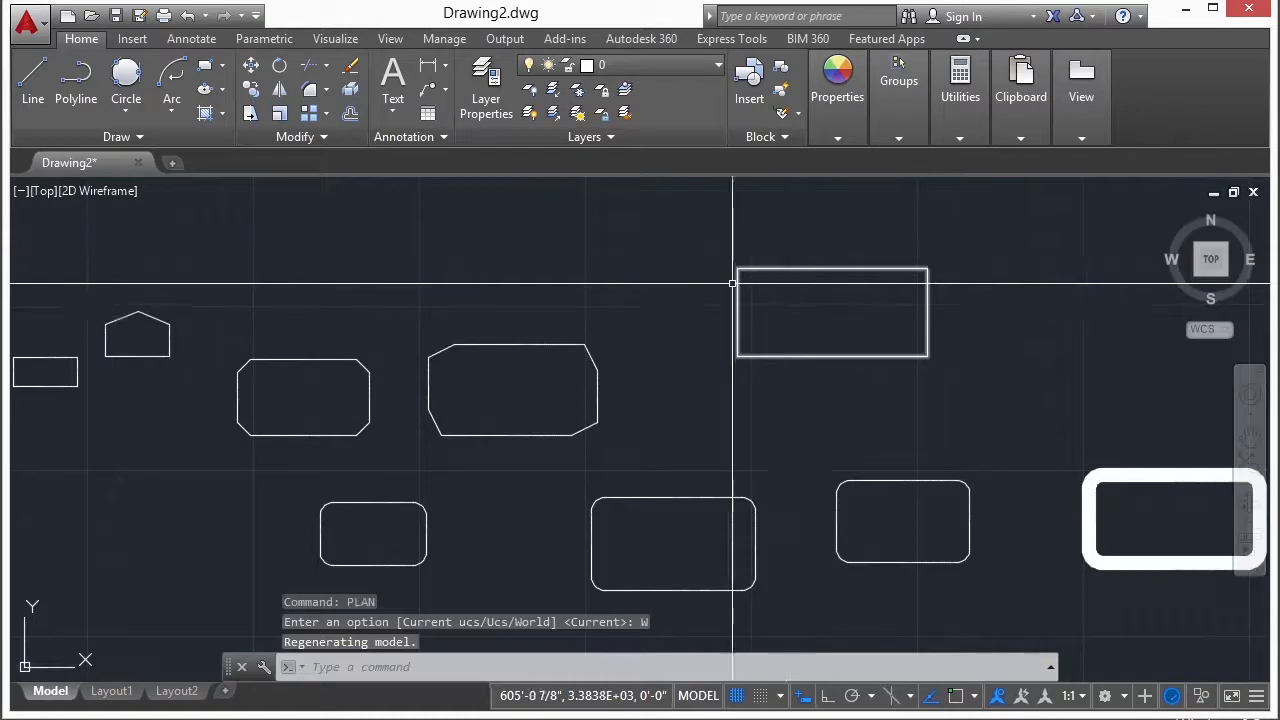
Step: Erase all the rectangles and the polygon from the drawing
{"action": "scroll", "coordinate": [586, 306], "scroll_direction": "down", "scroll_amount": 4}
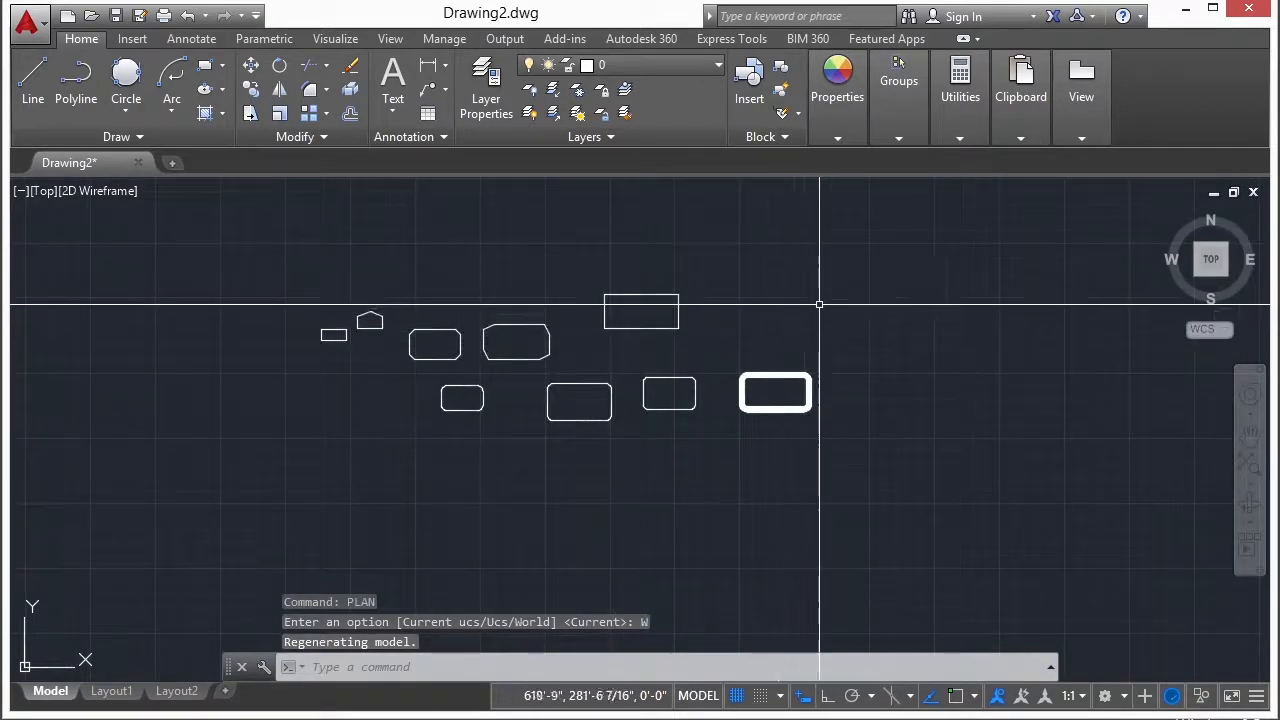
{"action": "type", "text": "e"}
{"action": "key", "text": "Return"}
{"action": "left_click", "coordinate": [876, 271]}
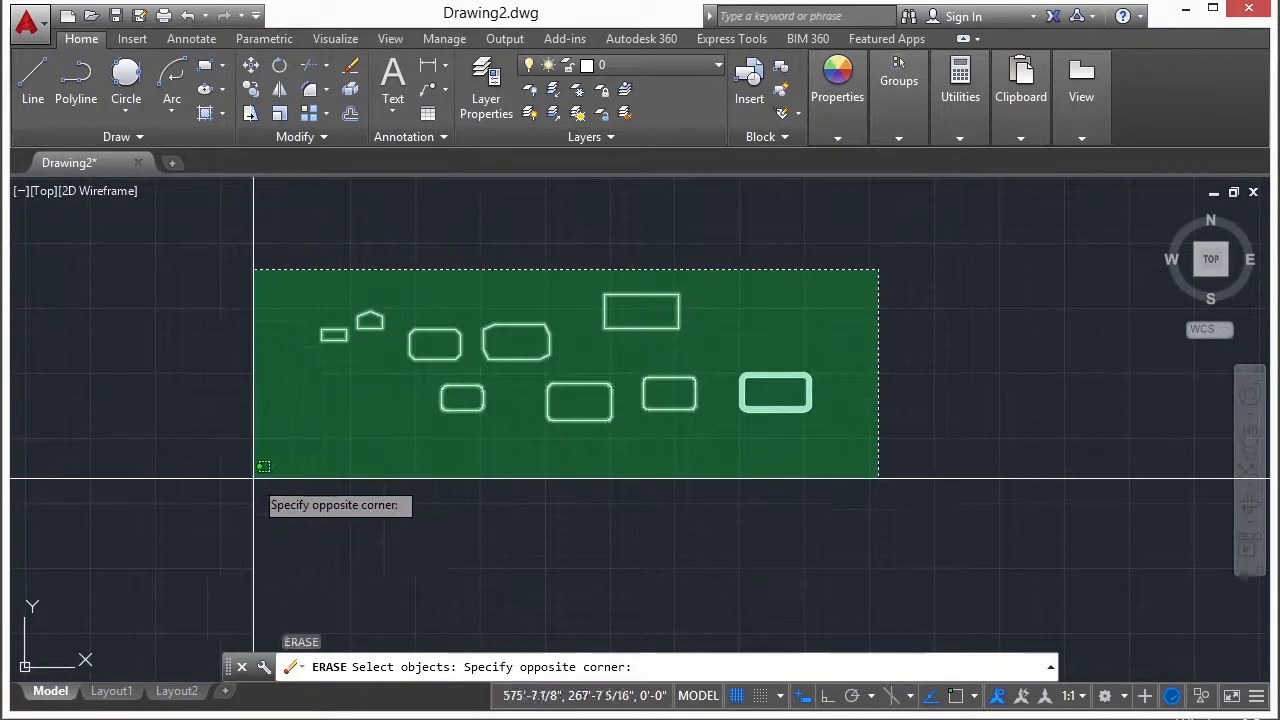
{"action": "left_click", "coordinate": [257, 465]}
{"action": "key", "text": "Return"}
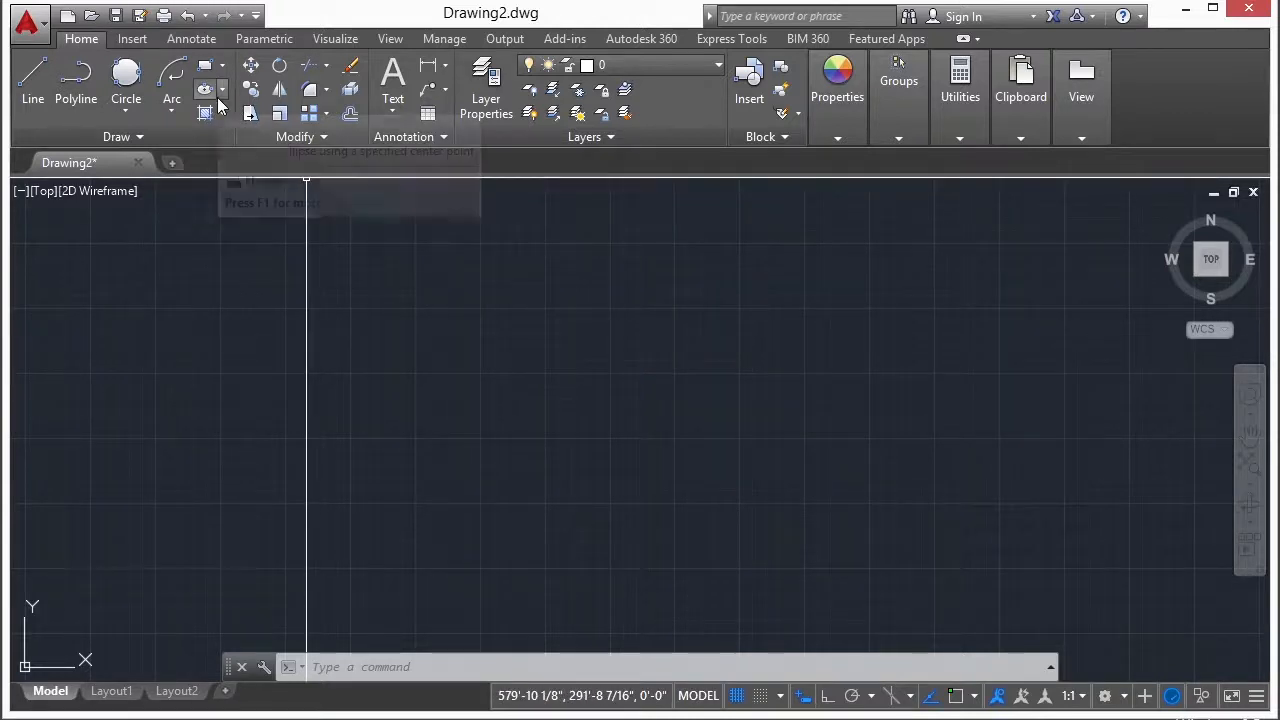
{"action": "left_click", "coordinate": [224, 87]}
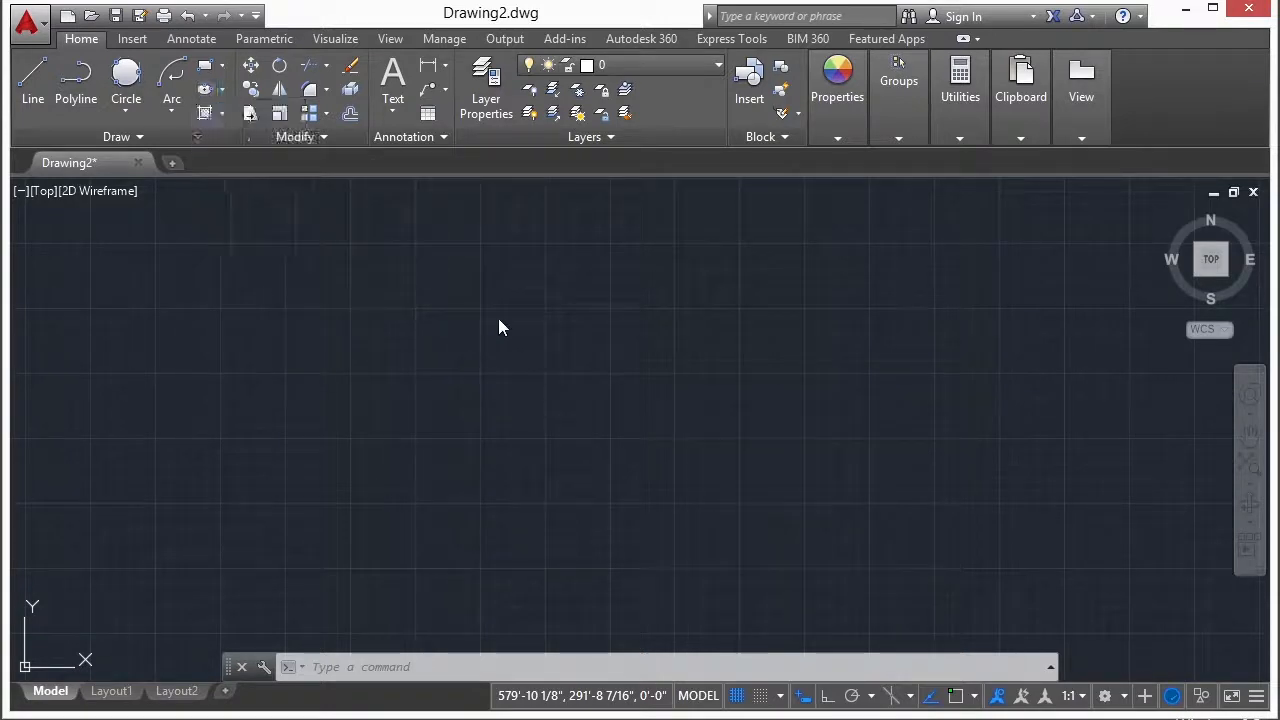
{"action": "type", "text": "l"}
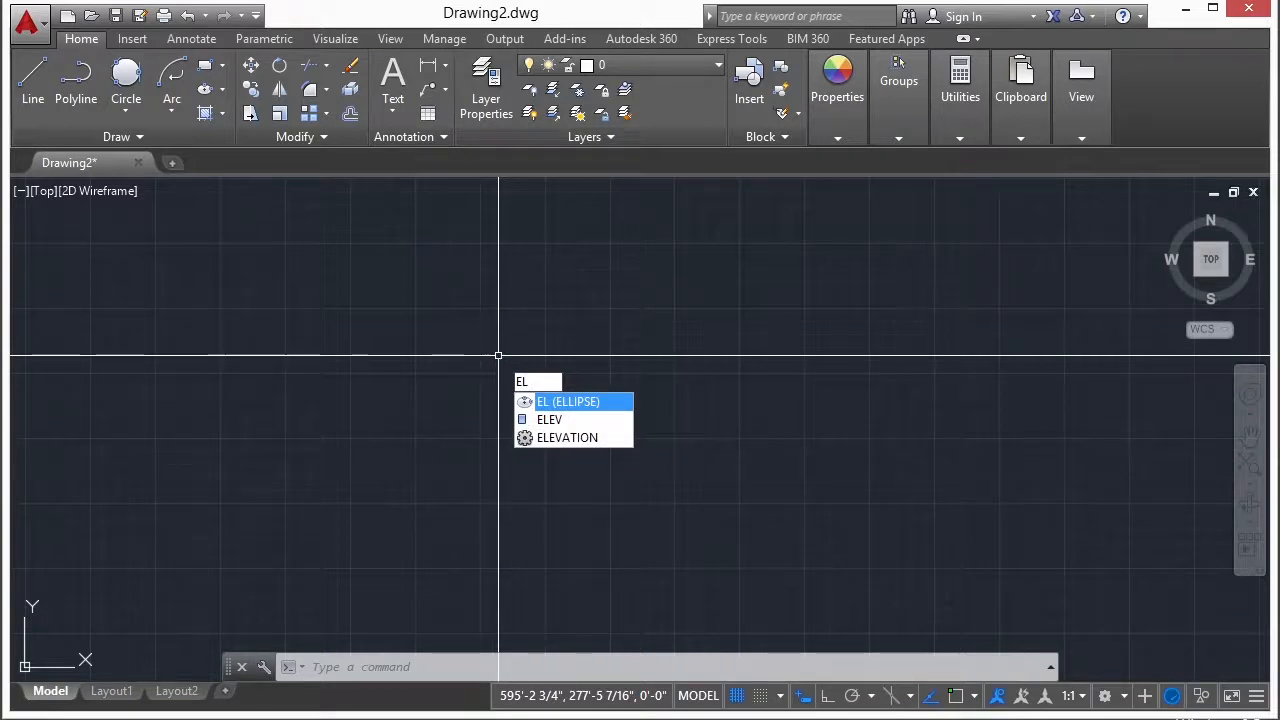
{"action": "key", "text": "Escape"}
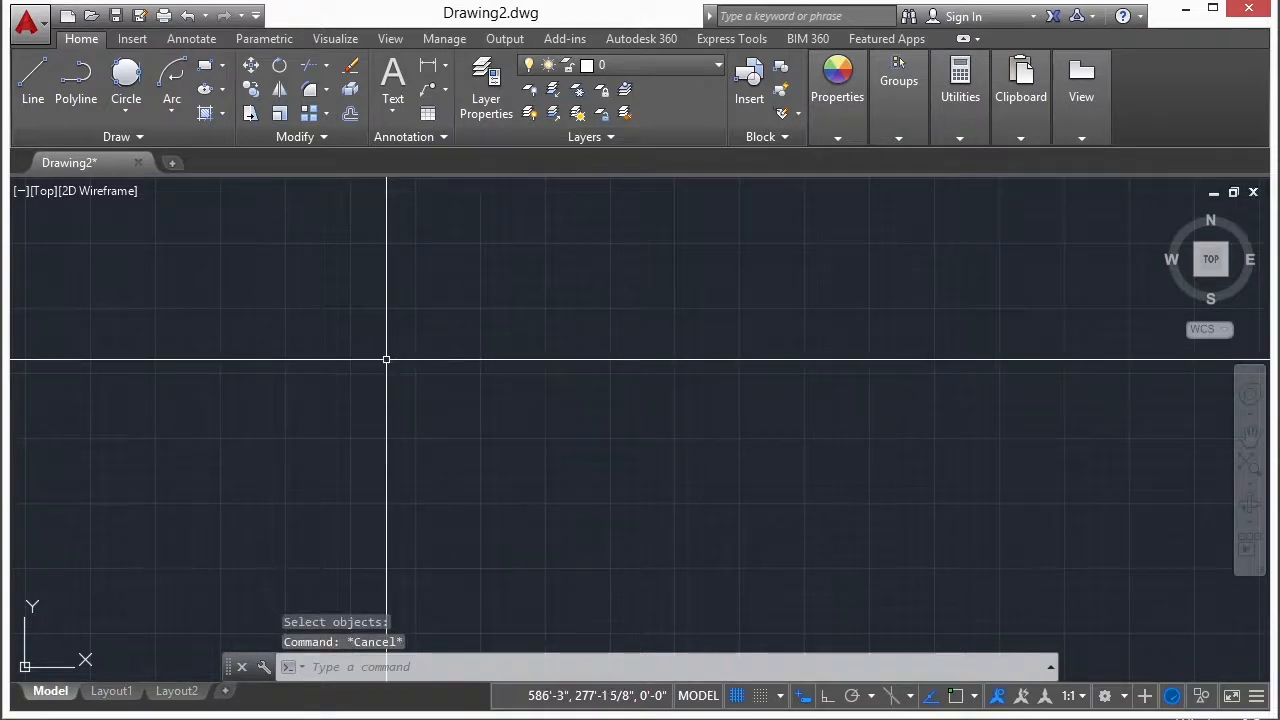
Step: Draw a tall, narrow ellipse in the empty drawing using the Center method of the Ellipse command
{"action": "left_click", "coordinate": [204, 92]}
{"action": "left_click", "coordinate": [528, 370]}
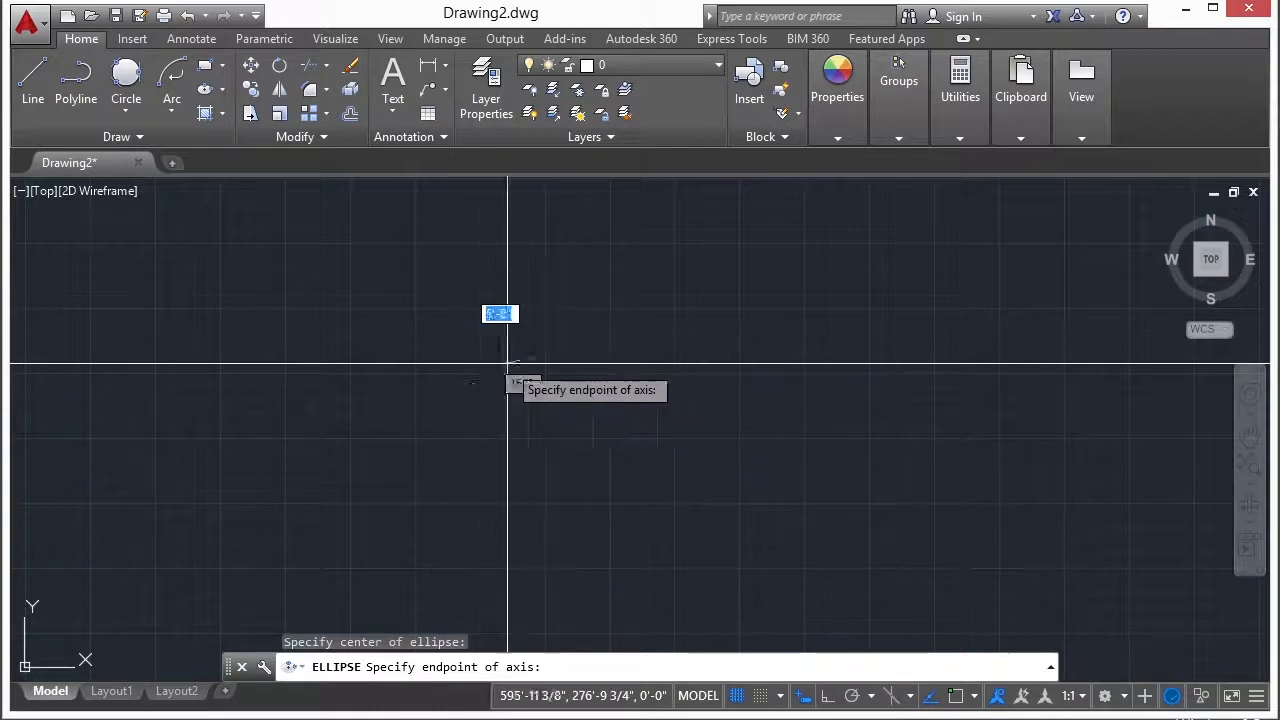
{"action": "left_click", "coordinate": [563, 357]}
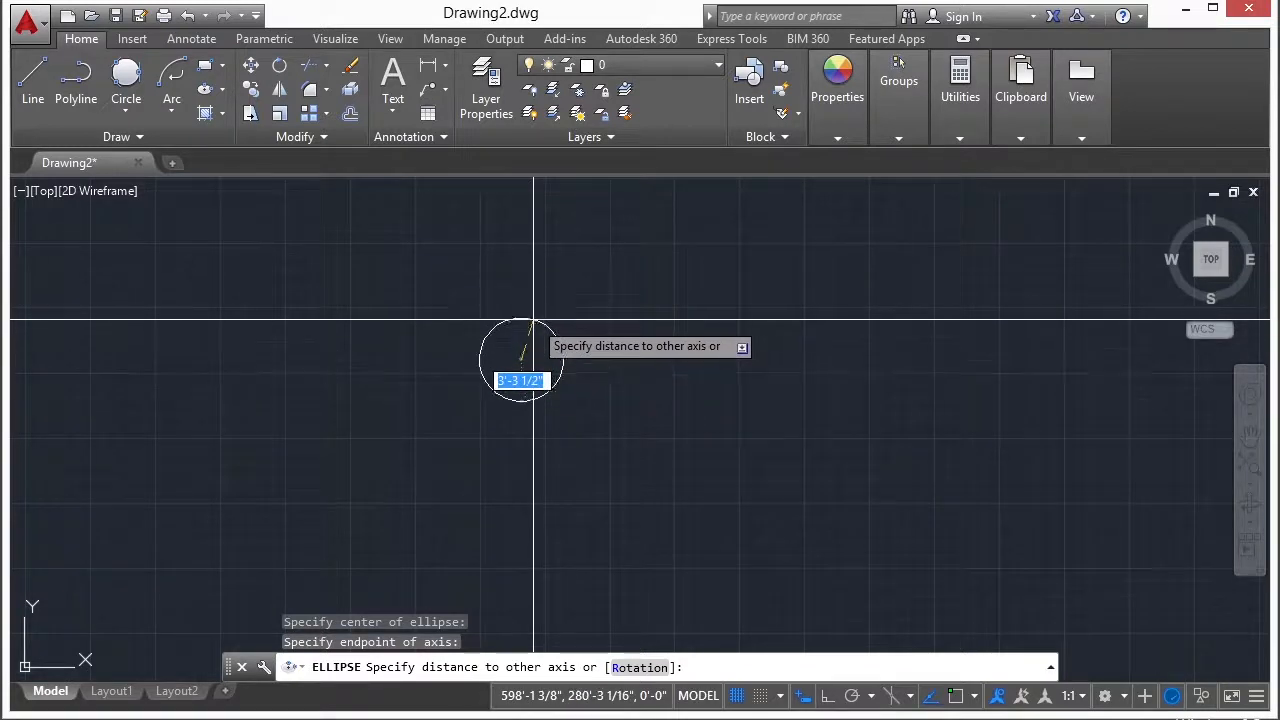
{"action": "left_click", "coordinate": [533, 244]}
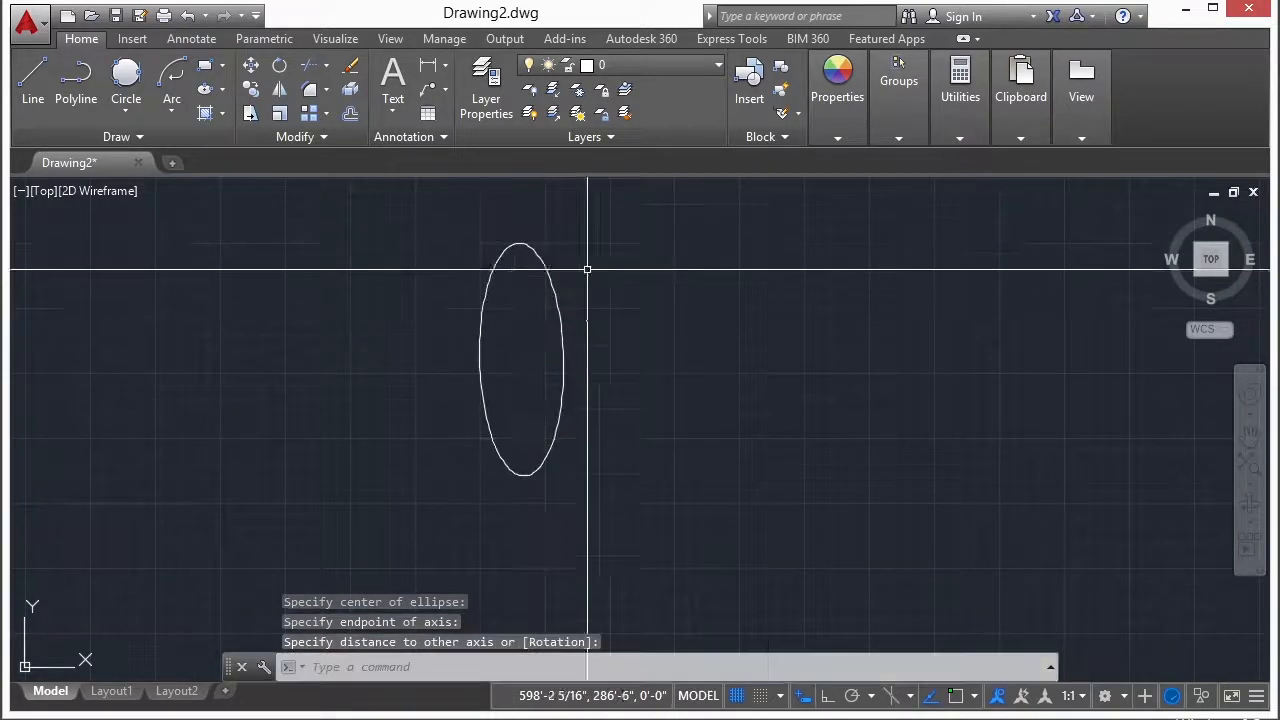
Step: Turn Ortho on and draw a narrower upright ellipse to the right of the first from its axis endpoints
{"action": "middle_click_drag", "start_coordinate": [723, 371], "coordinate": [544, 411]}
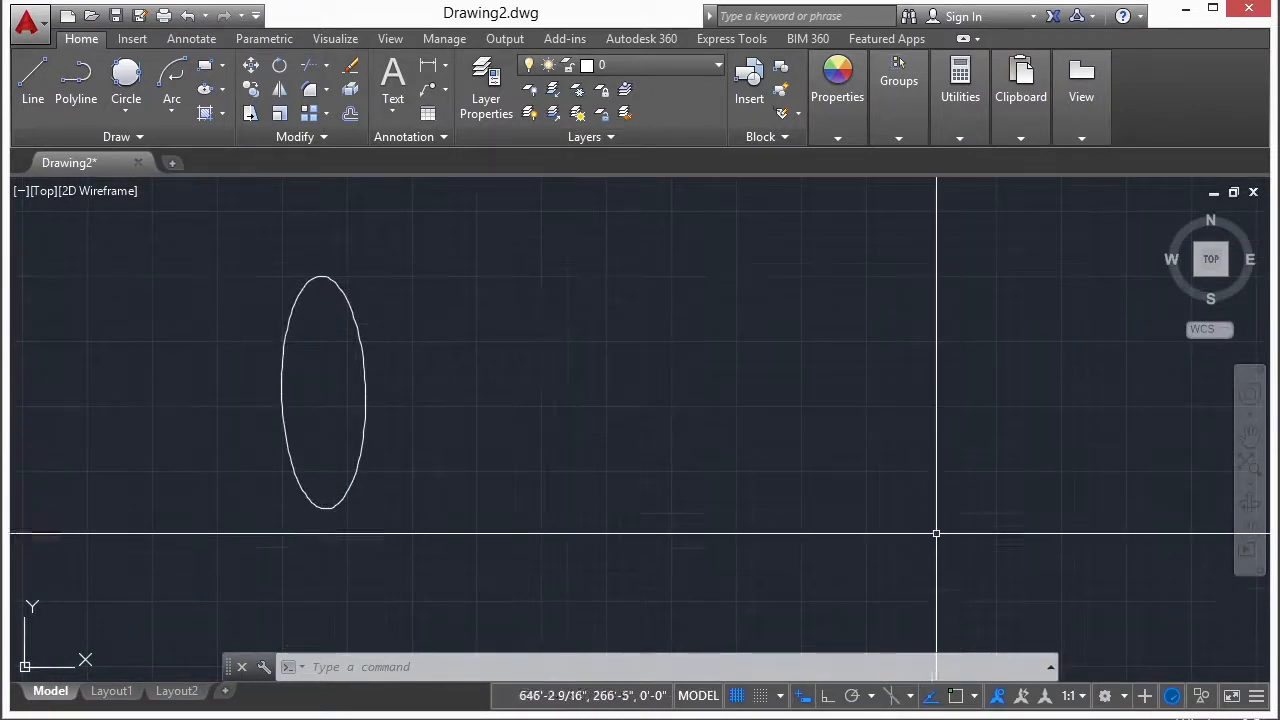
{"action": "left_click", "coordinate": [826, 697]}
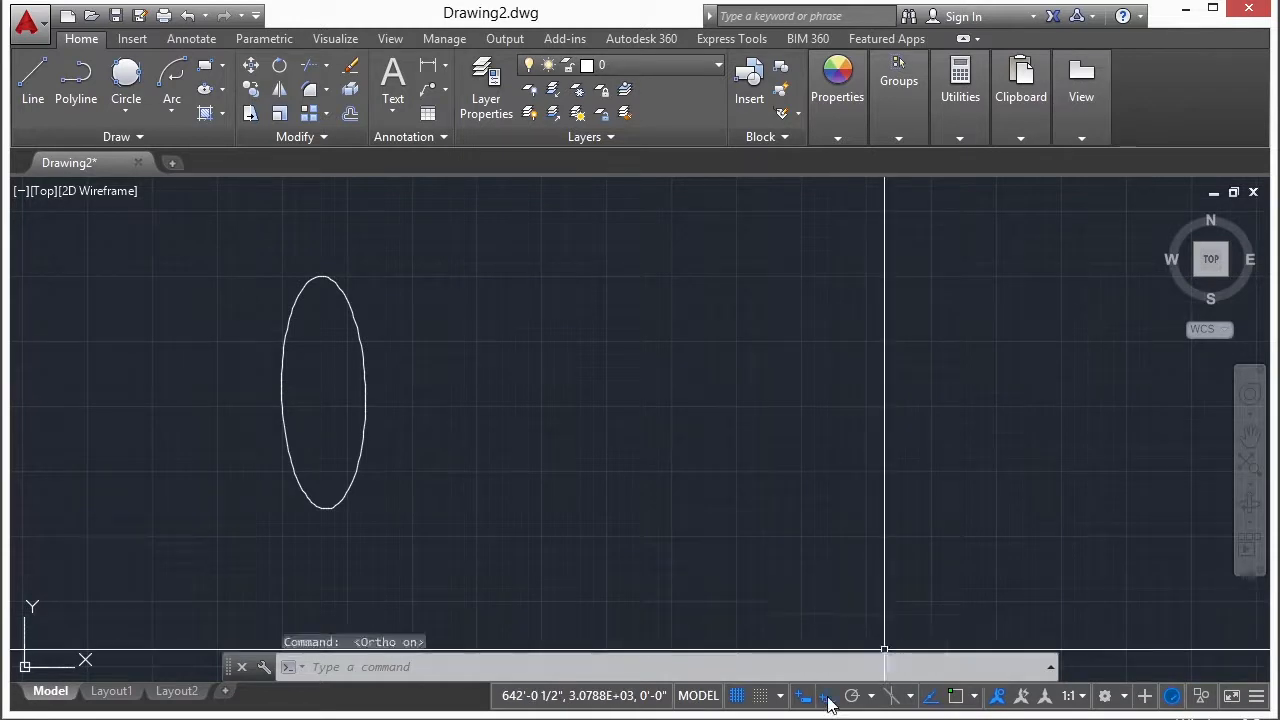
{"action": "key", "text": "Return"}
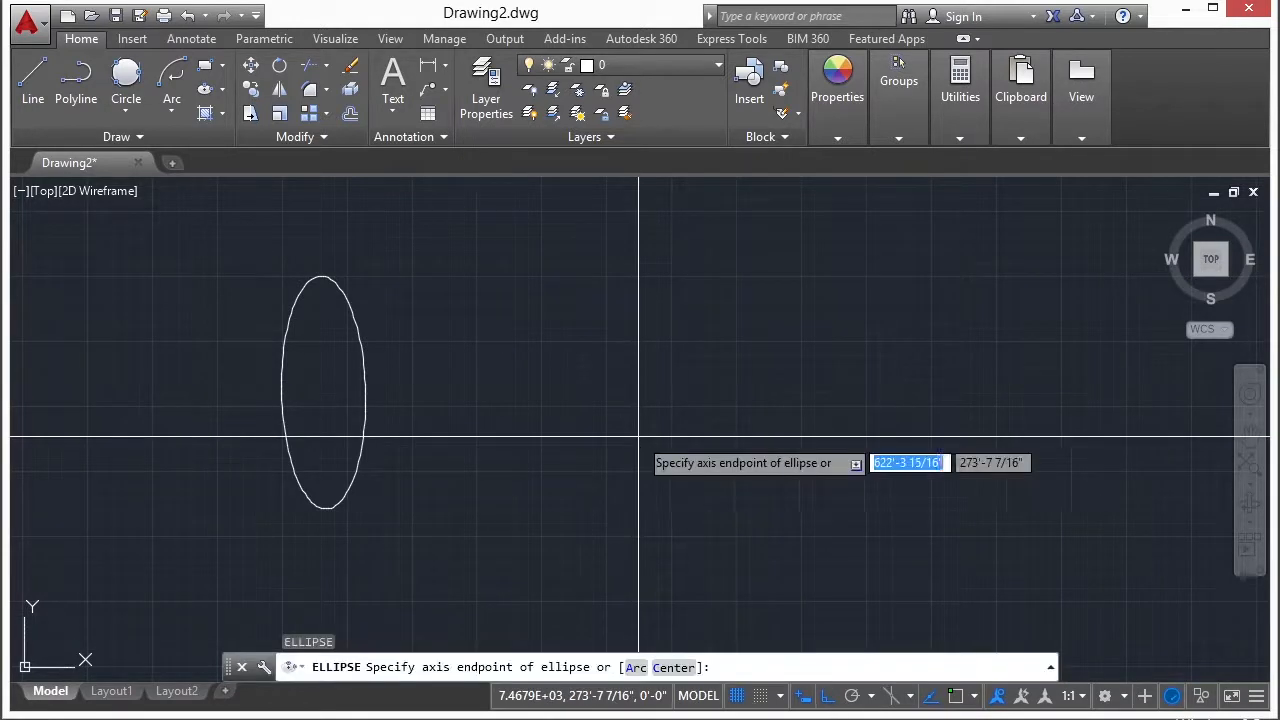
{"action": "left_click", "coordinate": [606, 380]}
{"action": "left_click", "coordinate": [651, 387]}
{"action": "left_click", "coordinate": [632, 290]}
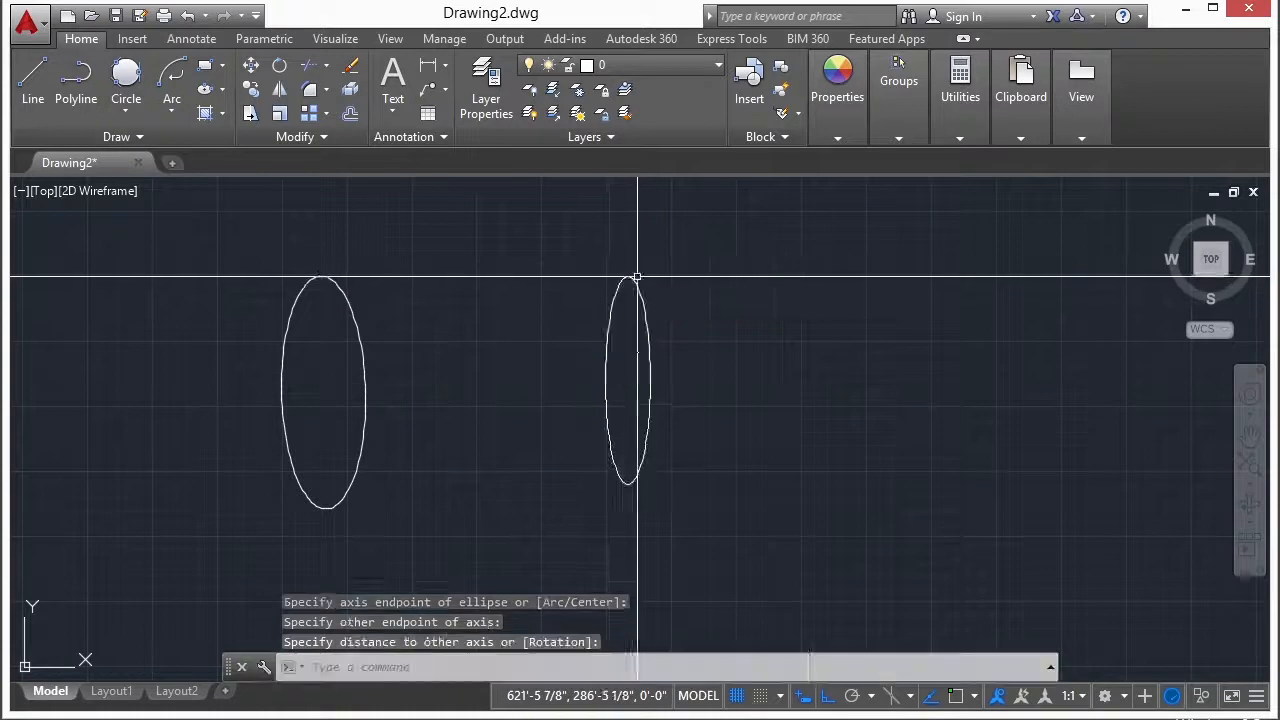
Step: Draw a third upright ellipse to the right of the second with the Axis, End method, using a horizontal first axis
{"action": "middle_click_drag", "start_coordinate": [814, 400], "coordinate": [506, 362]}
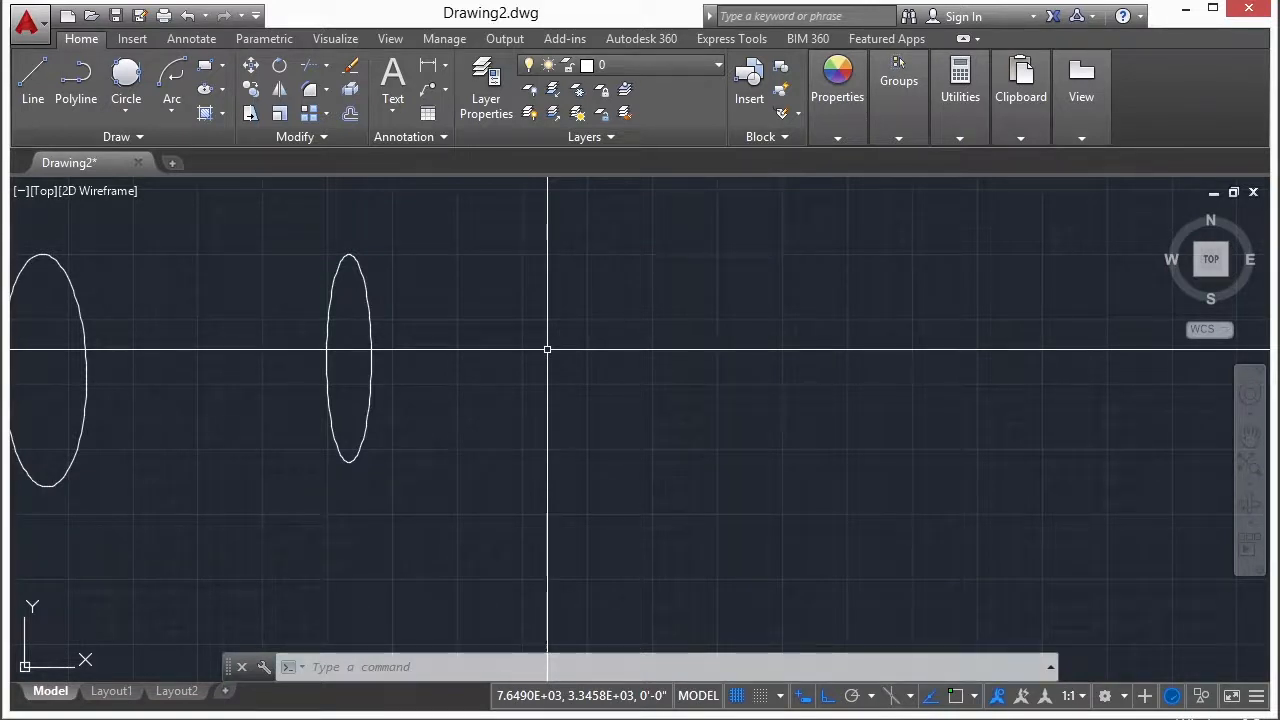
{"action": "left_click", "coordinate": [223, 90]}
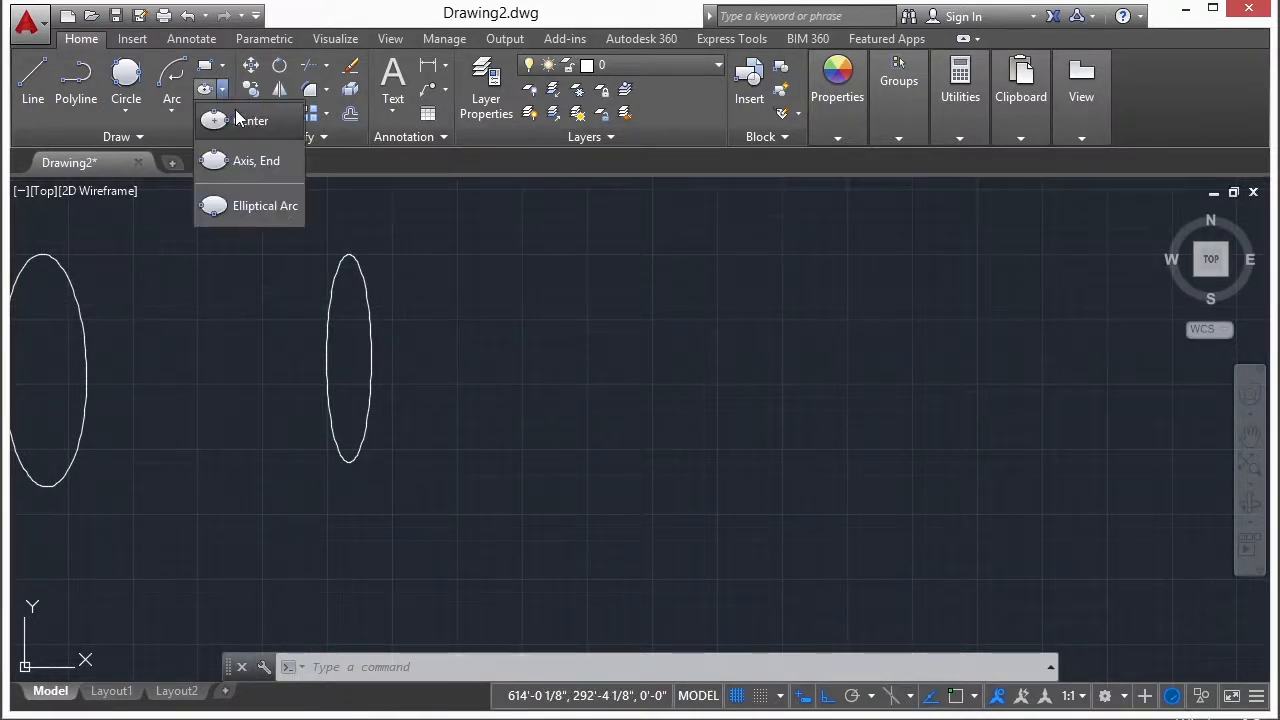
{"action": "left_click", "coordinate": [269, 165]}
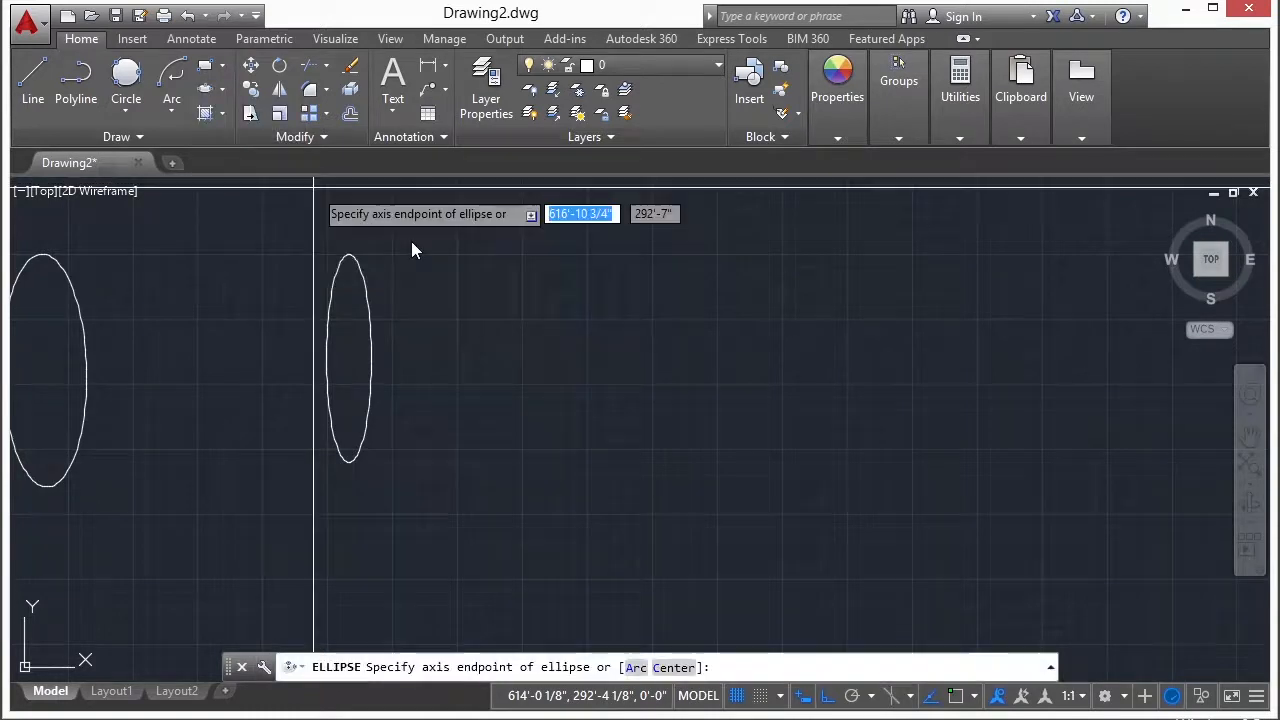
{"action": "left_click", "coordinate": [557, 348]}
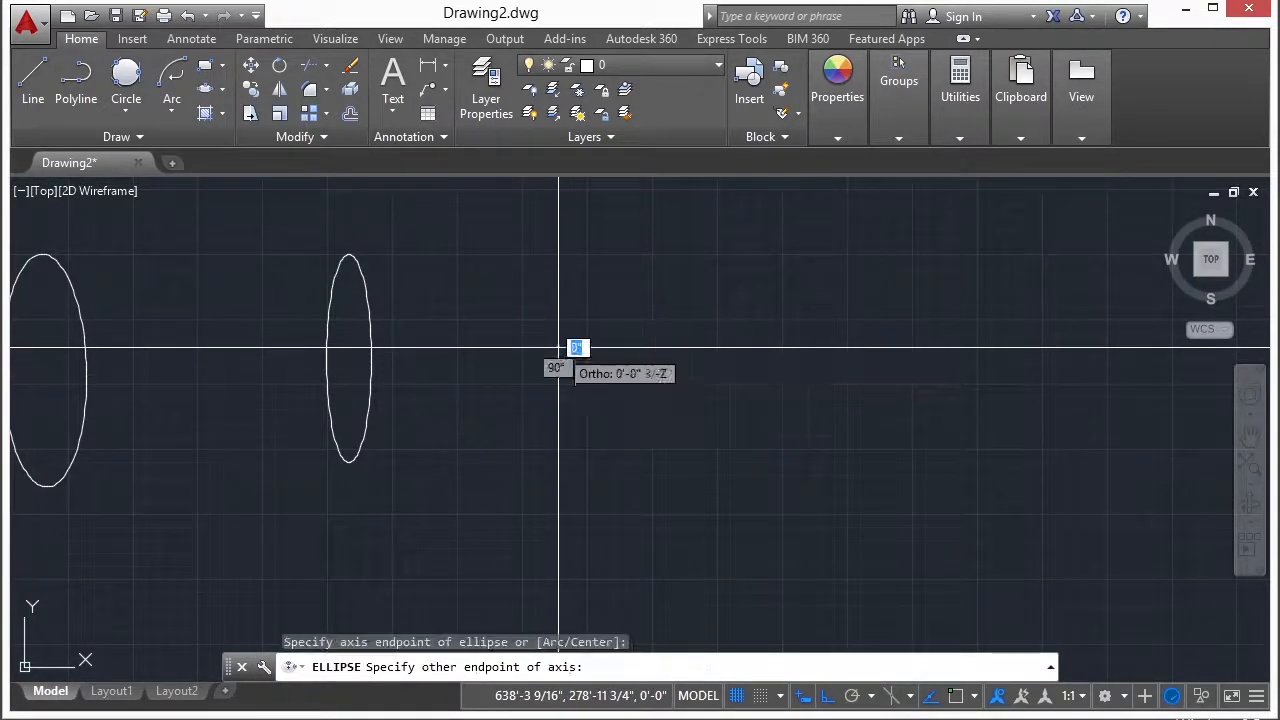
{"action": "left_click", "coordinate": [634, 353]}
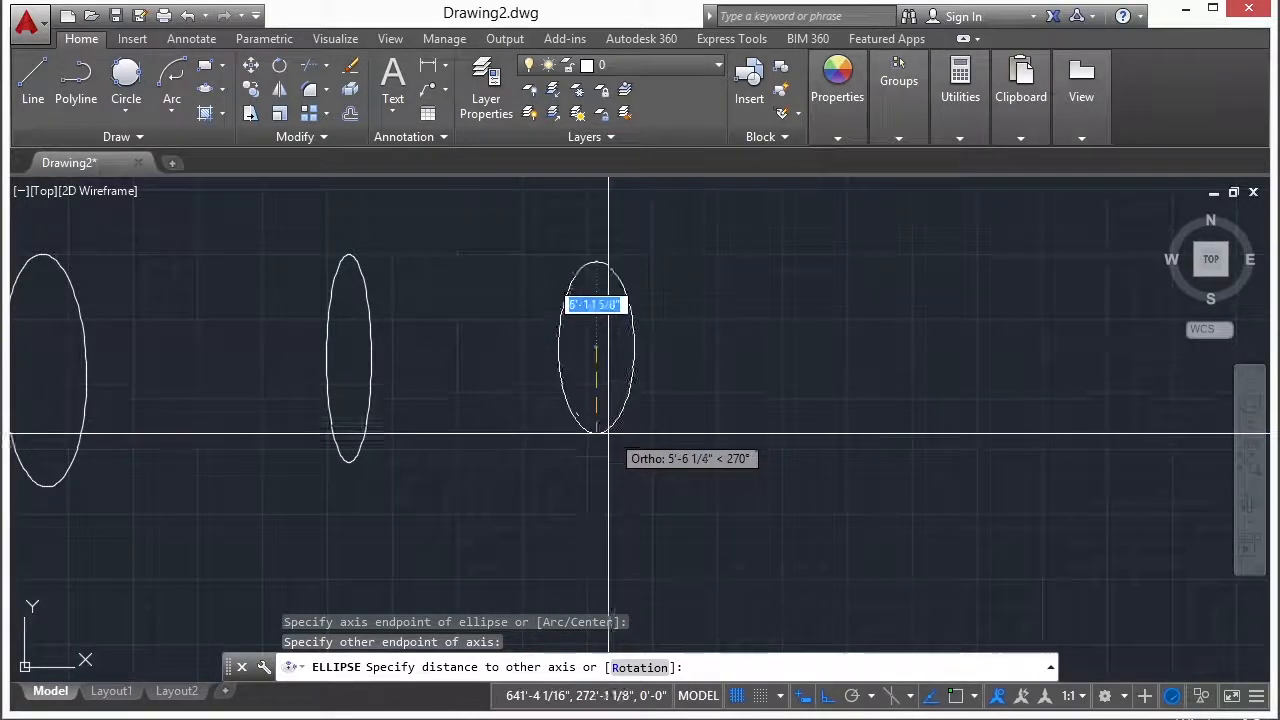
{"action": "left_click", "coordinate": [615, 466]}
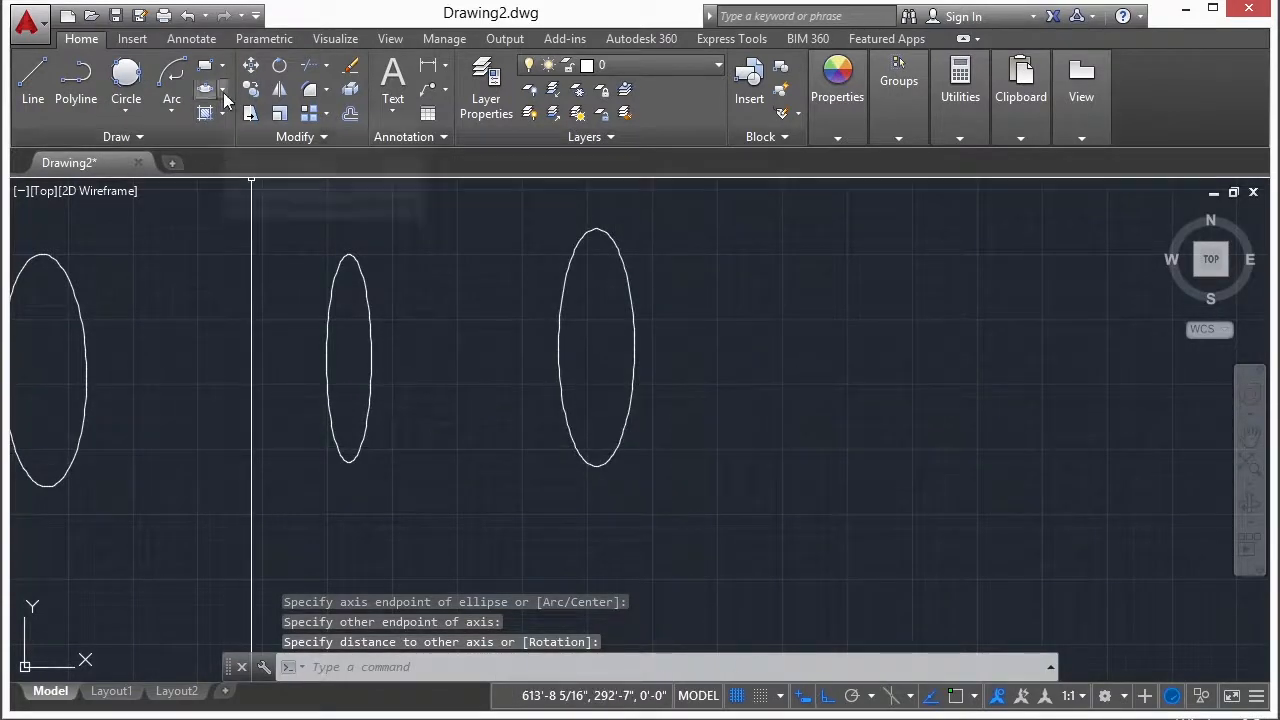
Step: Start an Elliptical Arc to the right of the third ellipse and define its narrow upright base ellipse
{"action": "left_click", "coordinate": [222, 90]}
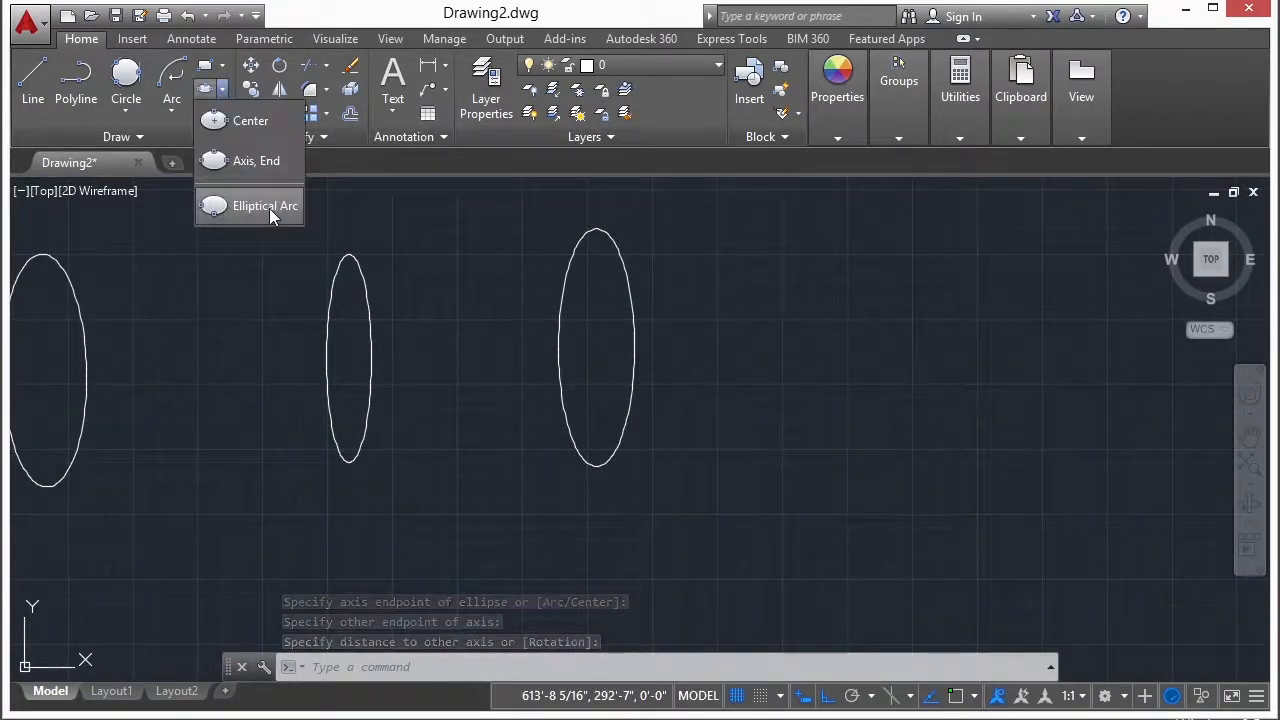
{"action": "left_click", "coordinate": [265, 206]}
{"action": "middle_click_drag", "start_coordinate": [819, 346], "coordinate": [575, 370]}
{"action": "left_click", "coordinate": [700, 376]}
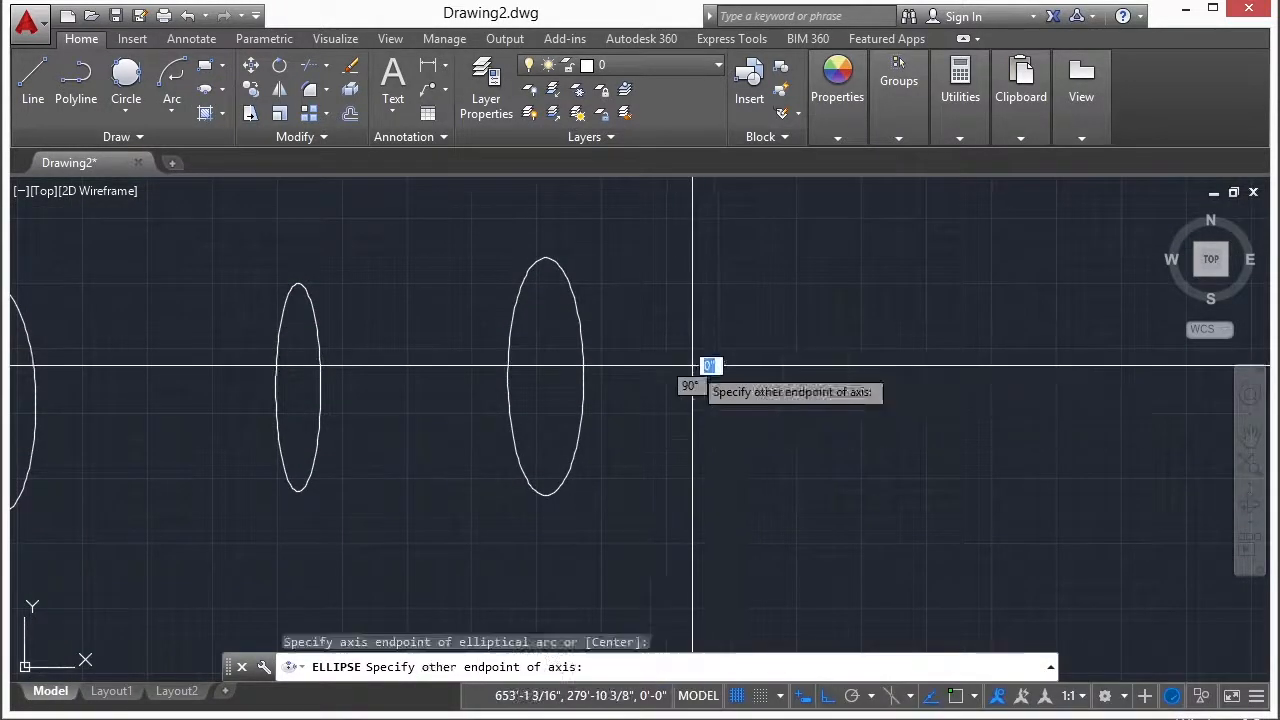
{"action": "left_click", "coordinate": [740, 366]}
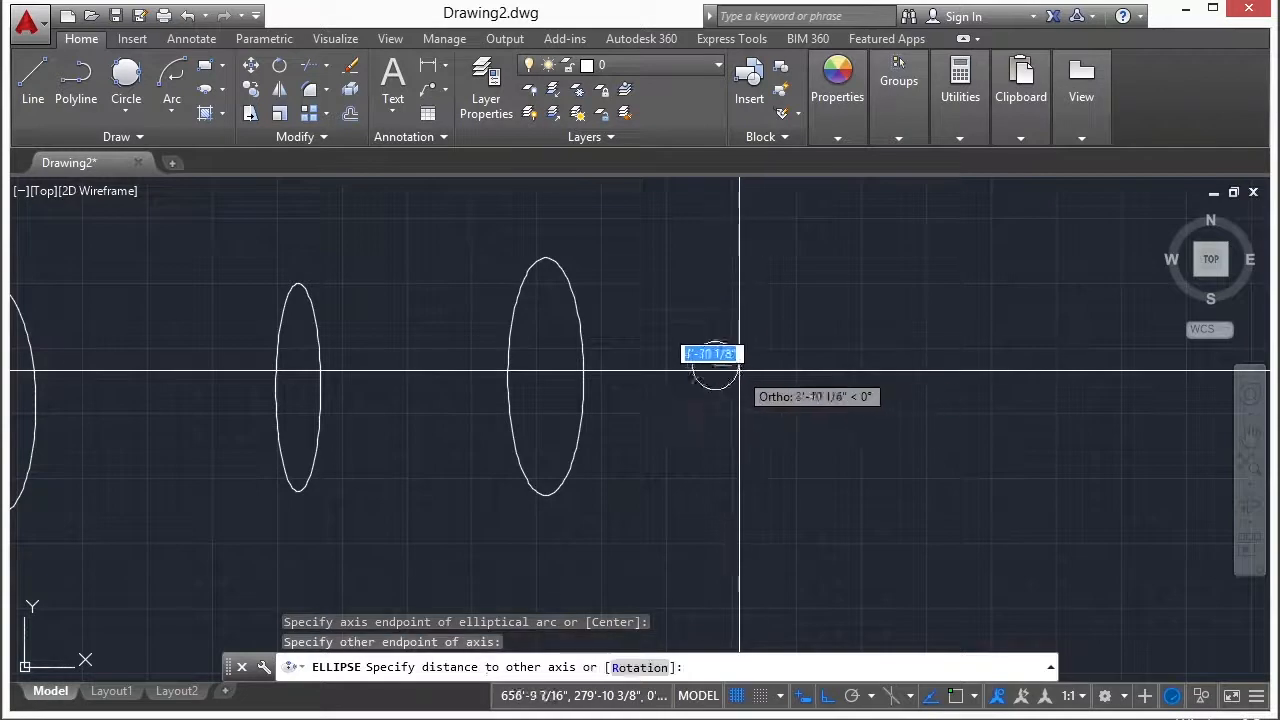
{"action": "left_click", "coordinate": [763, 456]}
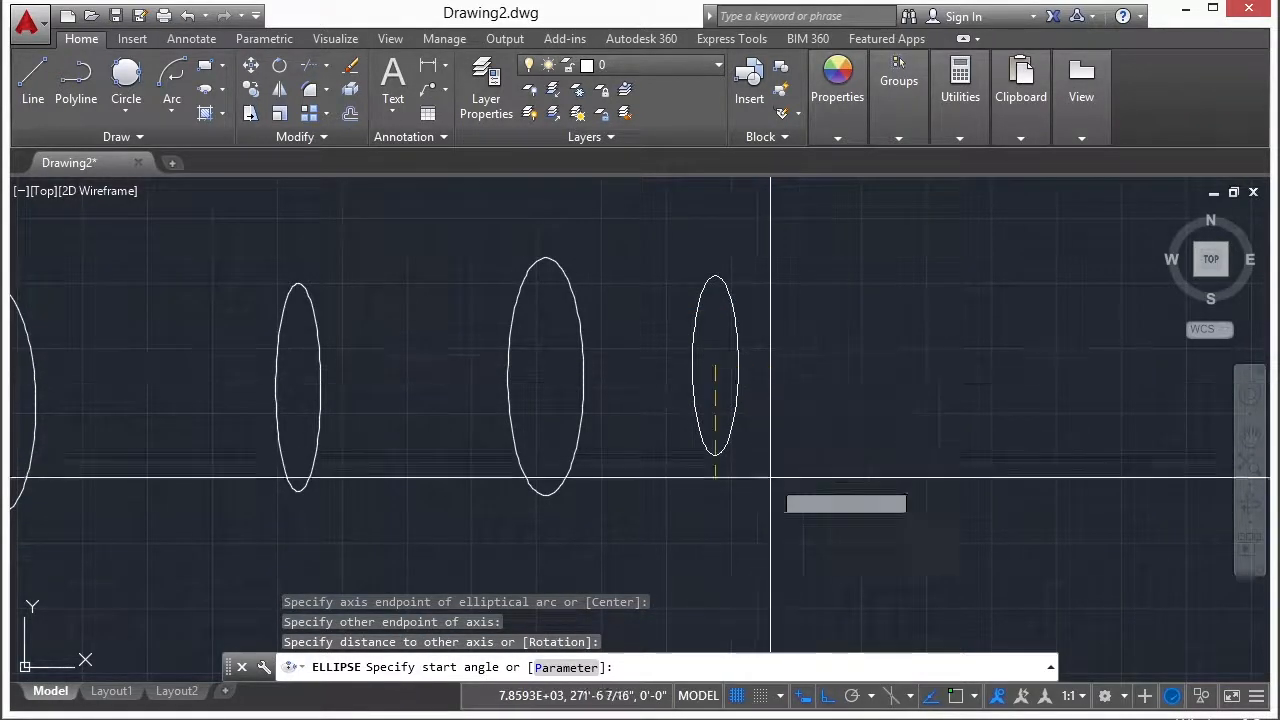
Step: Turn Ortho off and set the arc's start and end angles to leave a small gap on its right side
{"action": "left_click", "coordinate": [828, 697]}
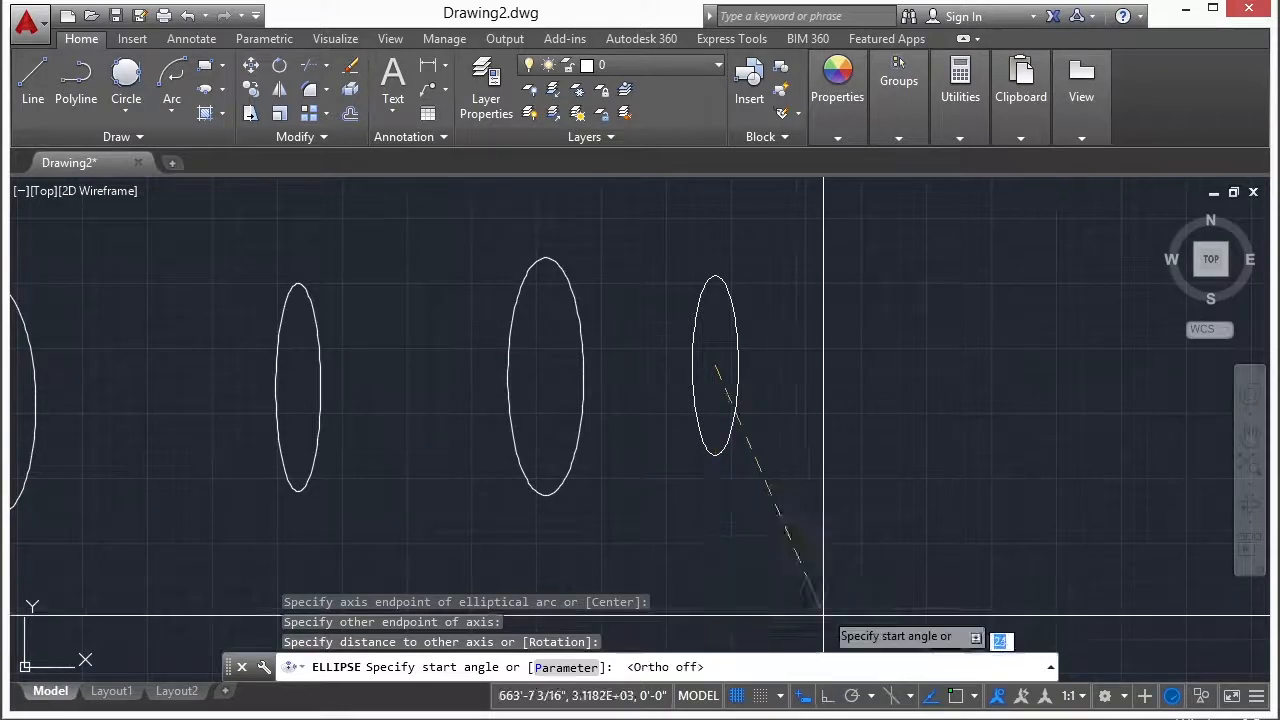
{"action": "left_click", "coordinate": [775, 363]}
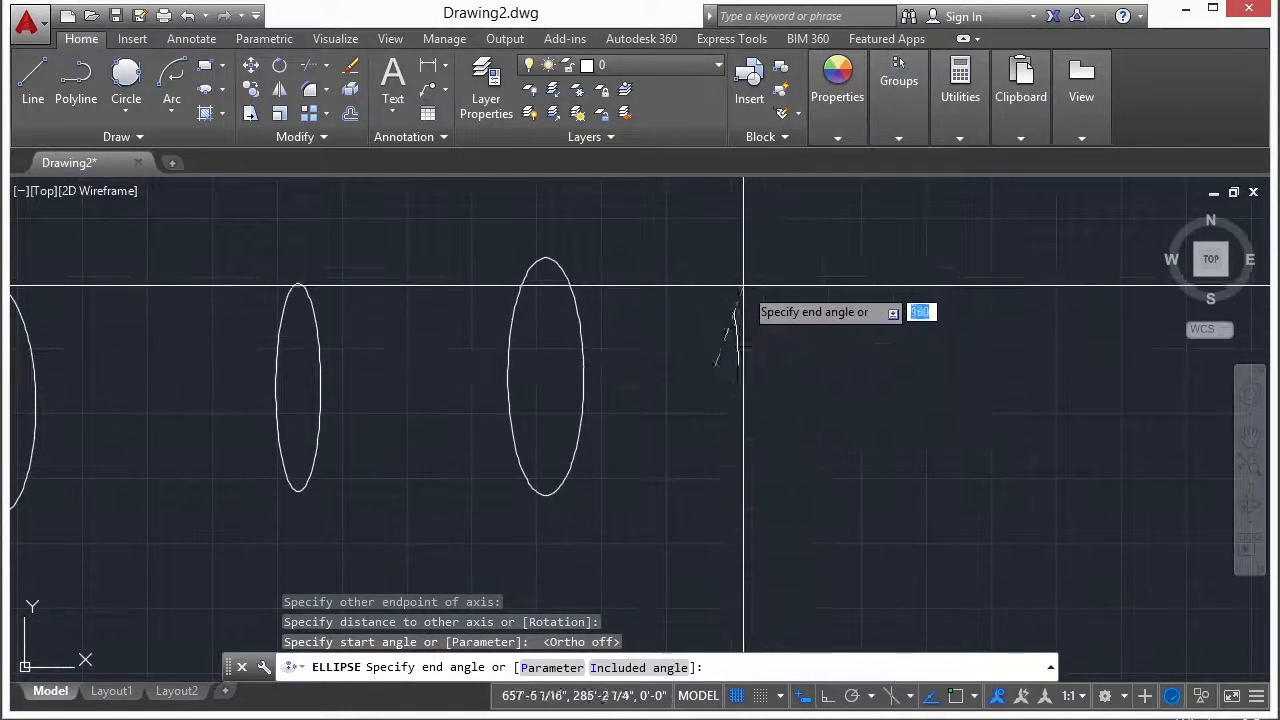
{"action": "left_click", "coordinate": [759, 428]}
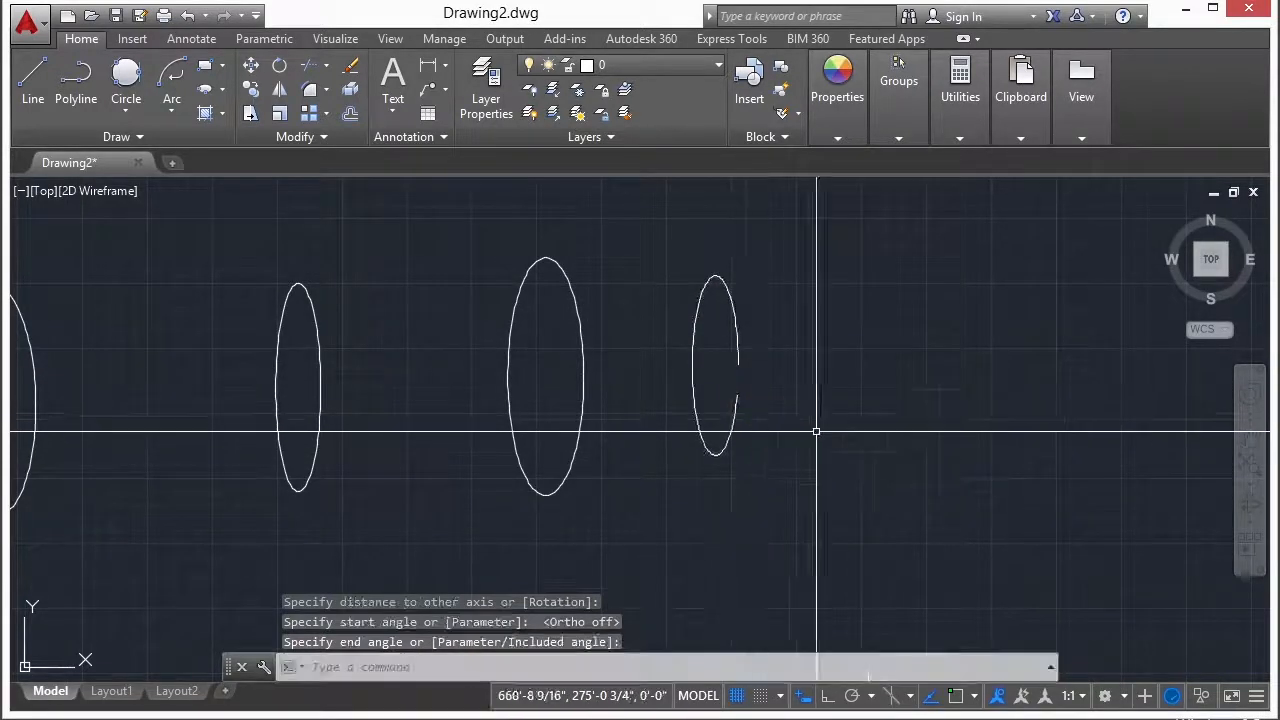
{"action": "left_click", "coordinate": [736, 307]}
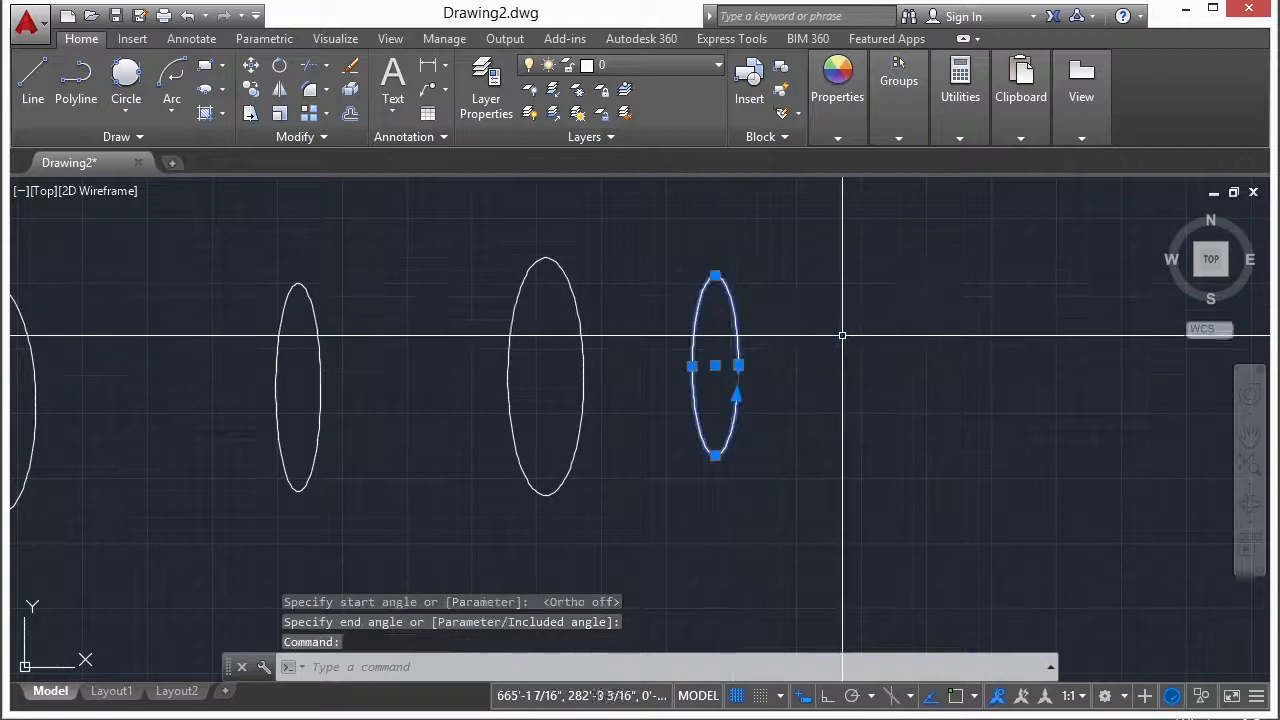
{"action": "key", "text": "Escape"}
Step: Regenerate the drawing and draw a large tilted ellipse below the upright ones using the Center method
{"action": "scroll", "coordinate": [860, 327], "scroll_direction": "down", "scroll_amount": 2}
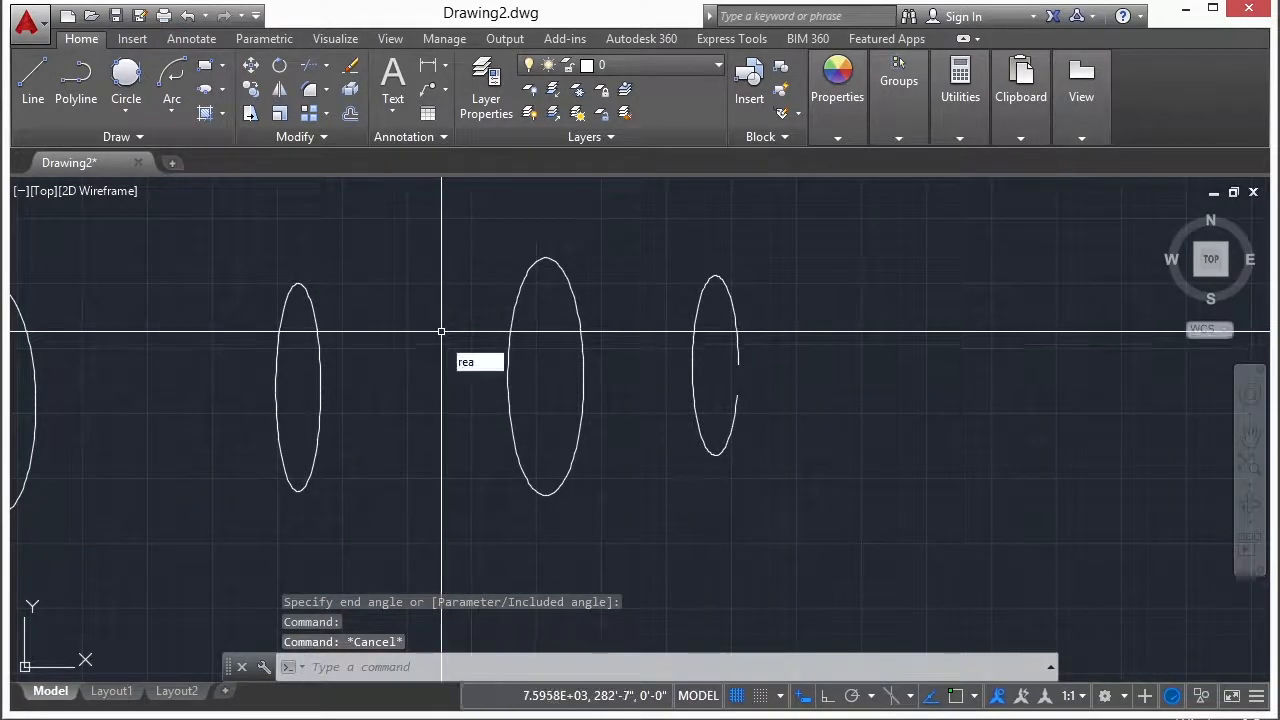
{"action": "key", "text": "Return"}
{"action": "left_click", "coordinate": [222, 91]}
{"action": "left_click", "coordinate": [245, 123]}
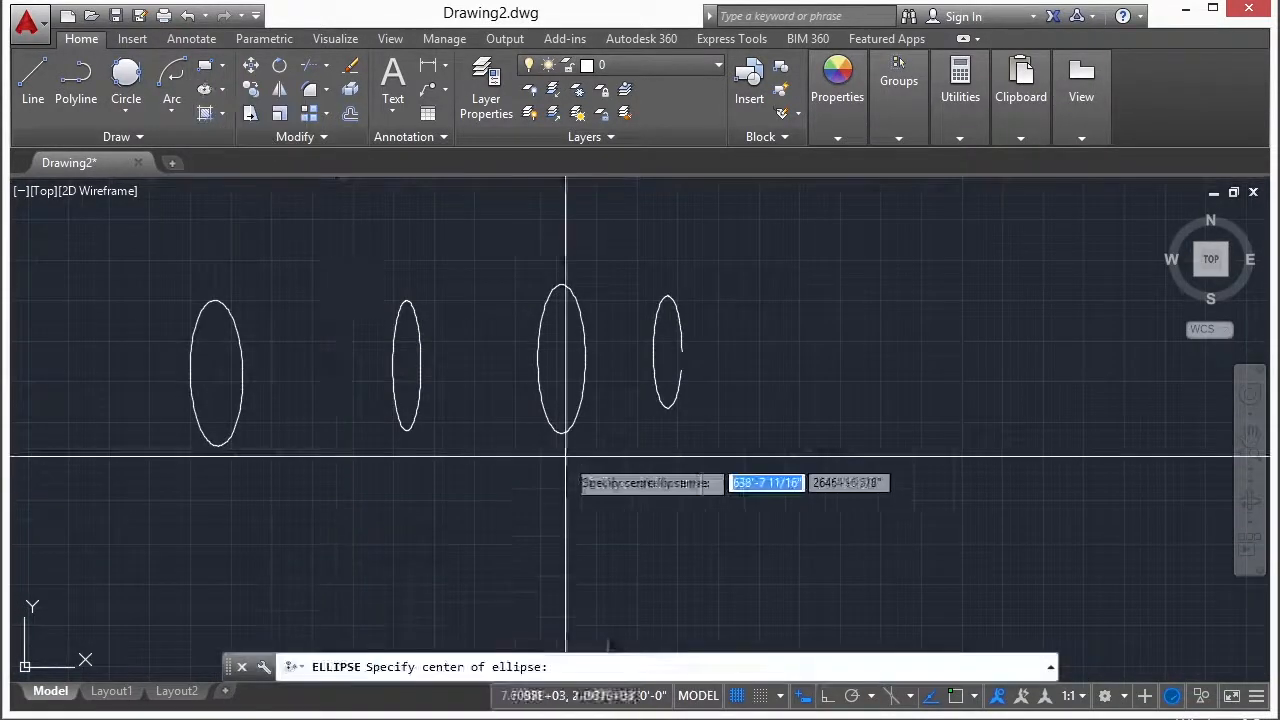
{"action": "middle_click_drag", "start_coordinate": [549, 409], "coordinate": [557, 347]}
{"action": "left_click", "coordinate": [448, 493]}
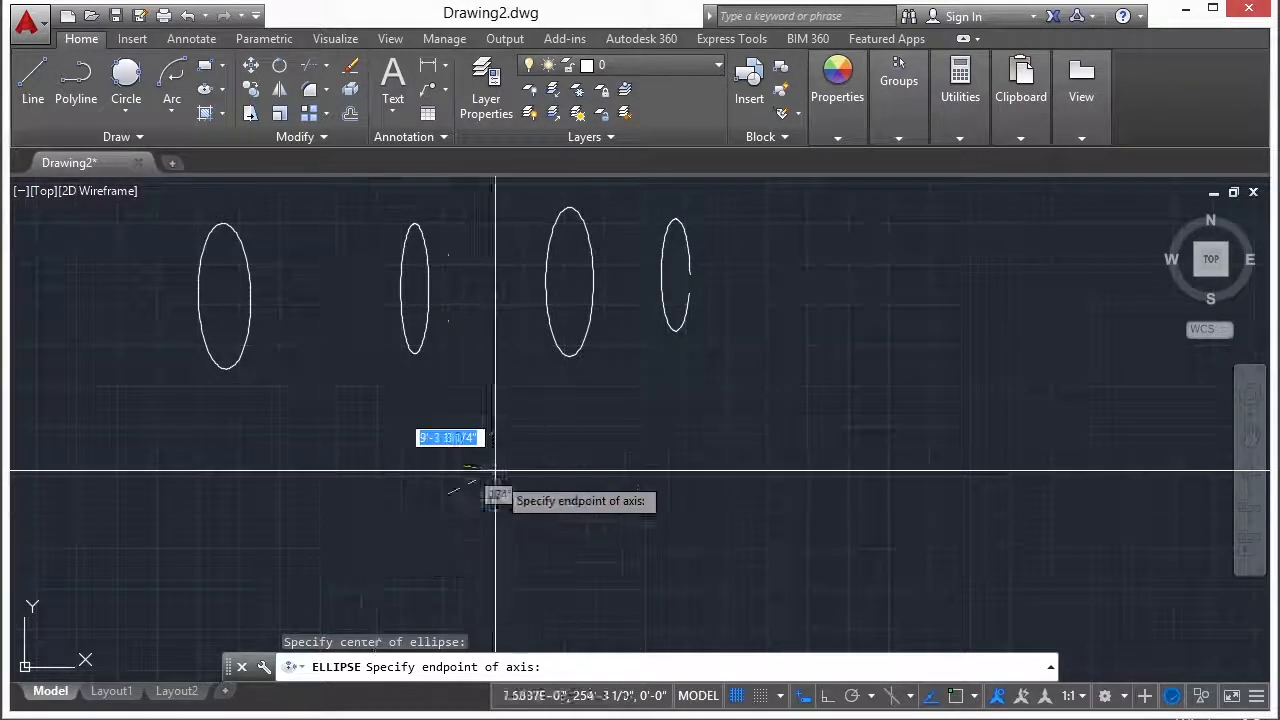
{"action": "left_click", "coordinate": [475, 444]}
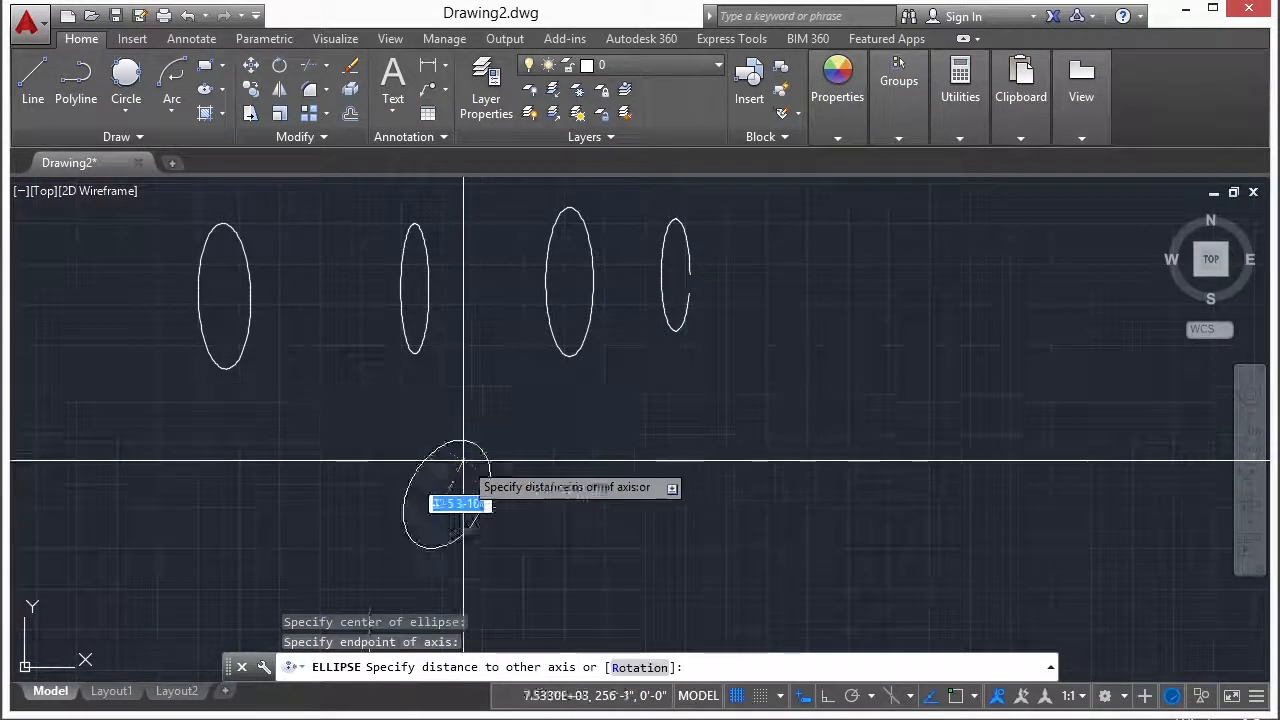
{"action": "left_click", "coordinate": [347, 415]}
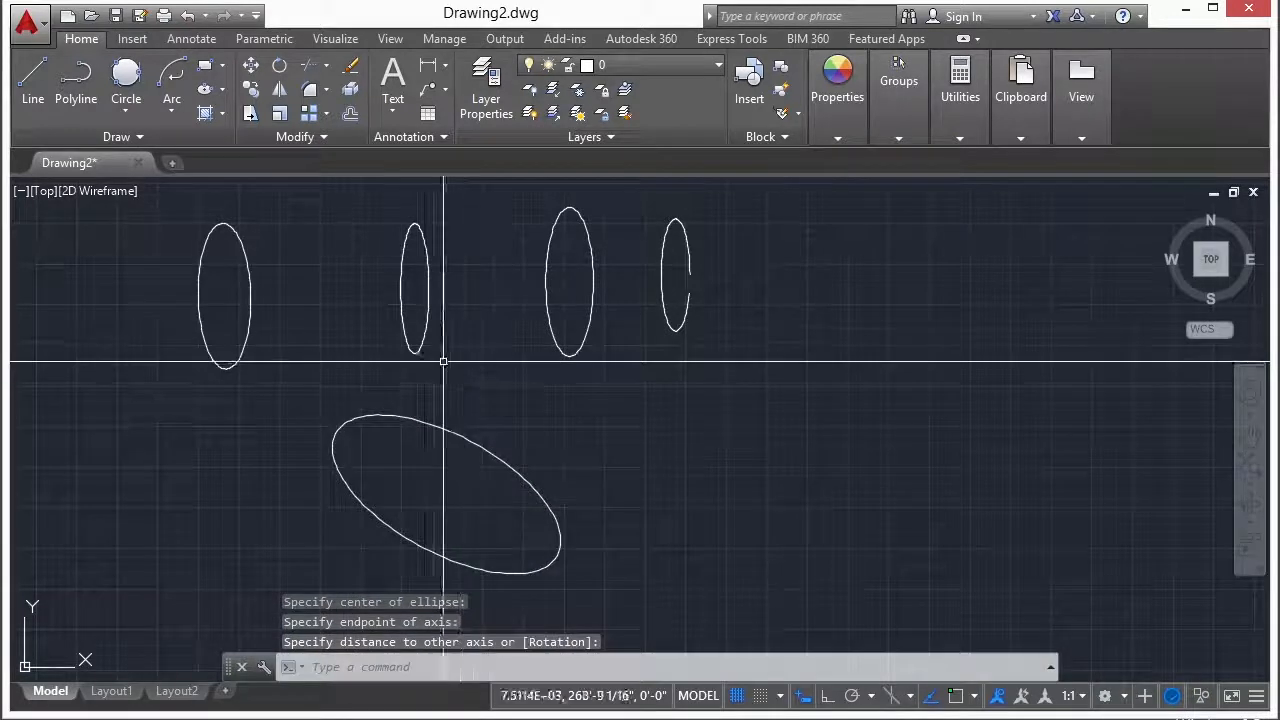
{"action": "scroll", "coordinate": [471, 357], "scroll_direction": "down", "scroll_amount": 2}
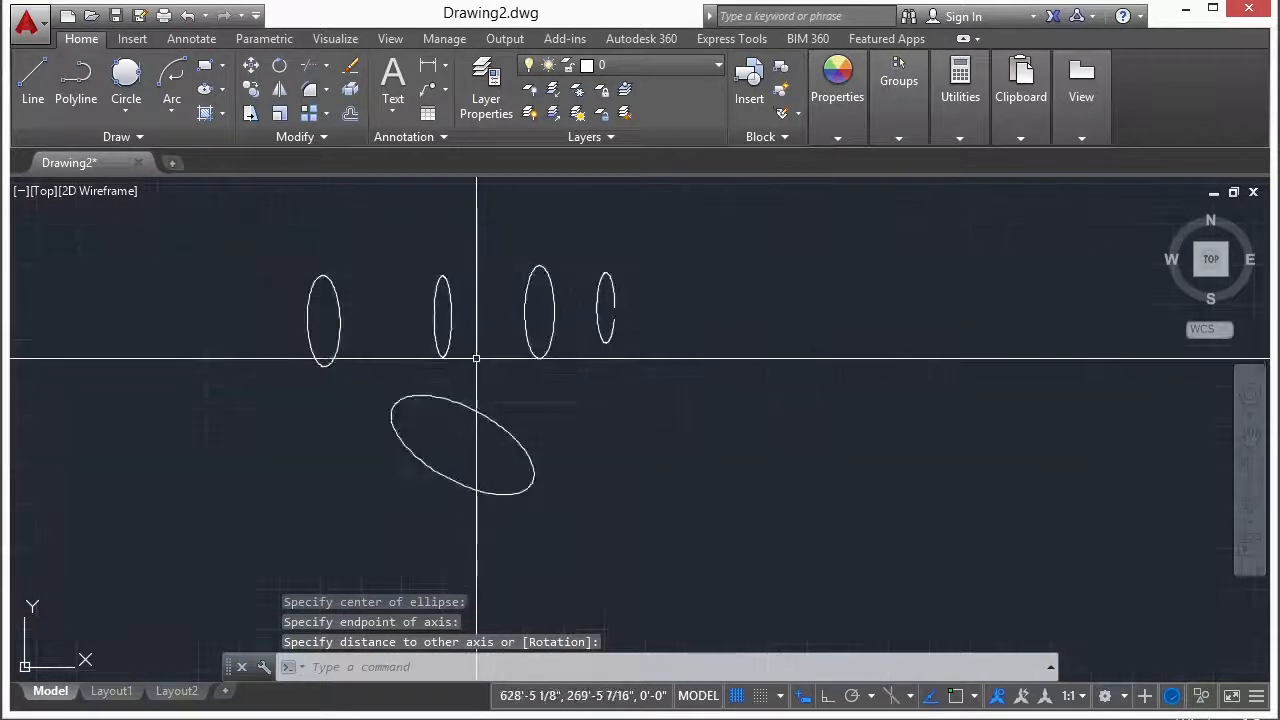